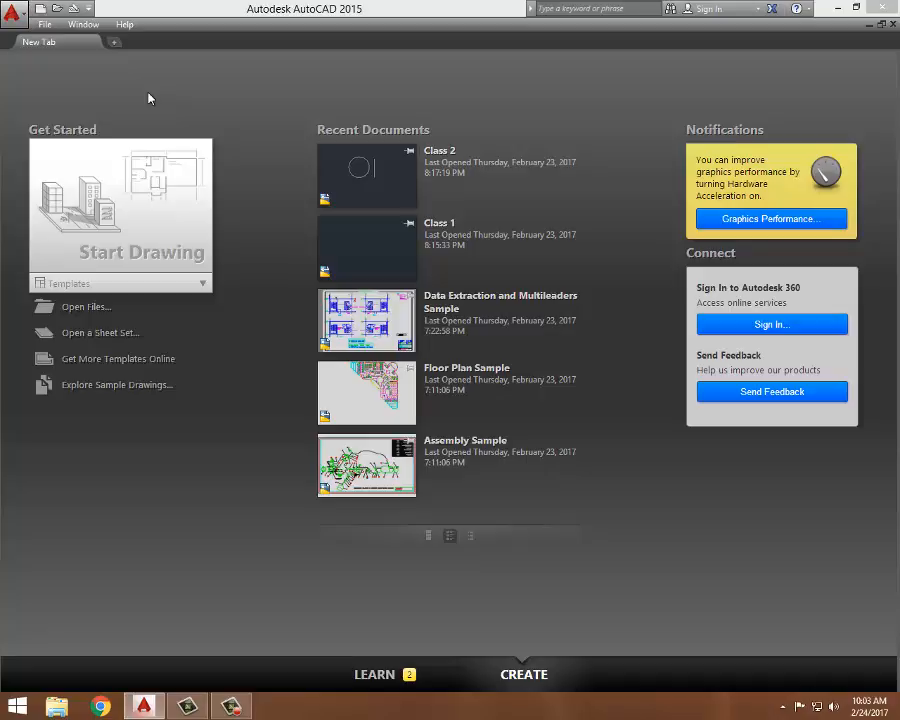
- Open the Class 2 drawing from the CAD FILES folder
{"action": "left_click", "coordinate": [46, 25]}
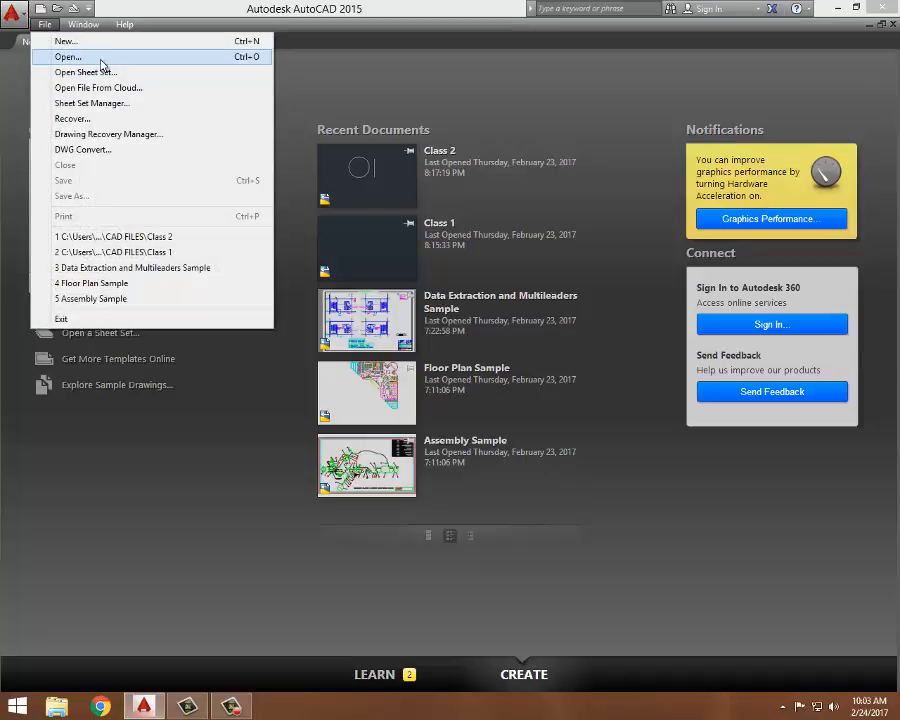
{"action": "left_click", "coordinate": [464, 95]}
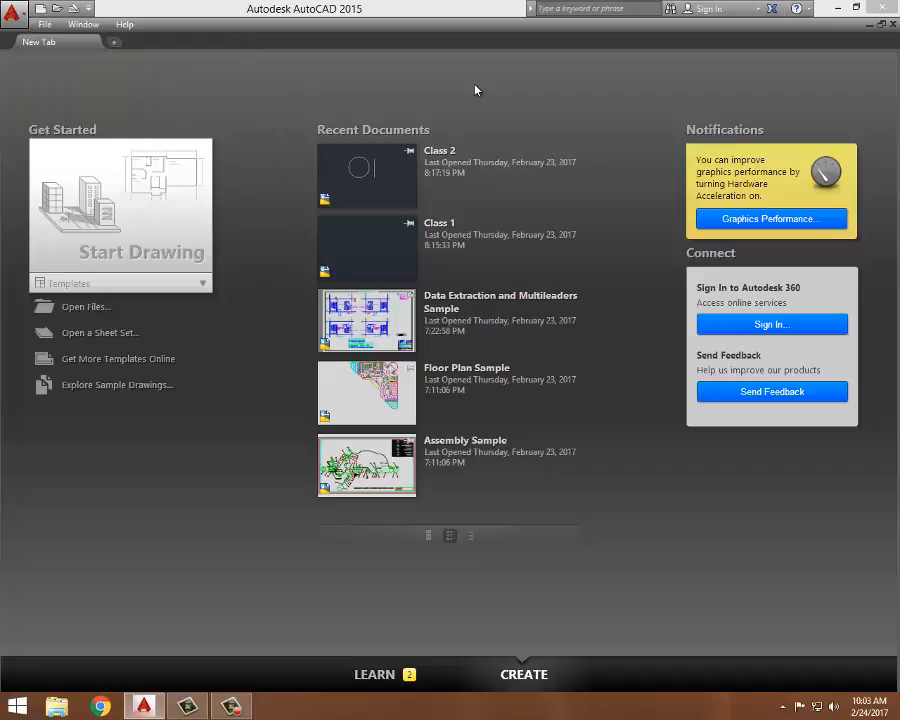
{"action": "key", "text": "ctrl+o"}
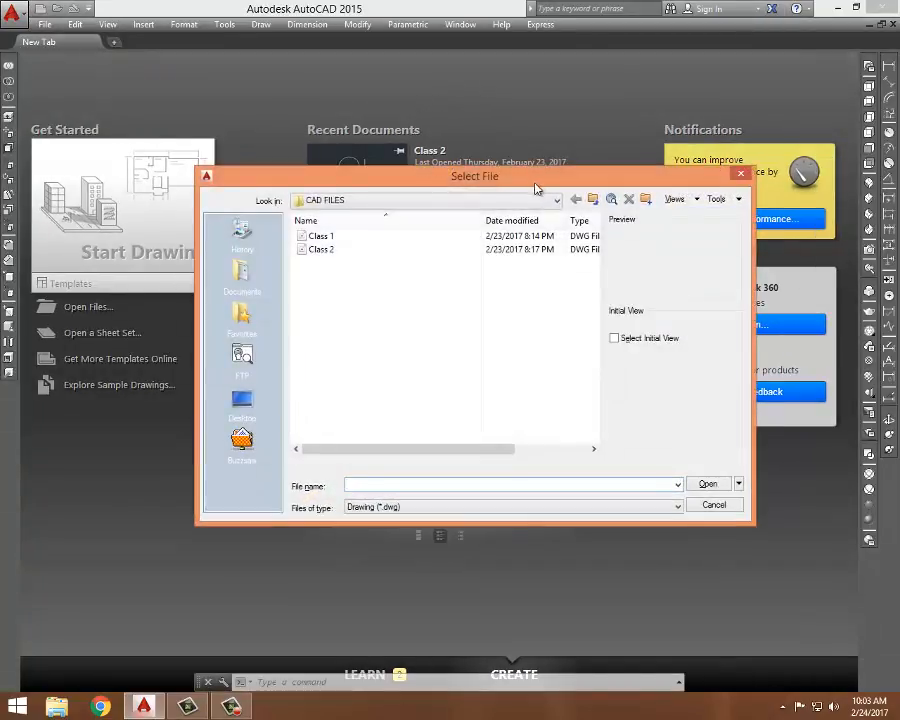
{"action": "left_click_drag", "start_coordinate": [529, 181], "coordinate": [461, 102]}
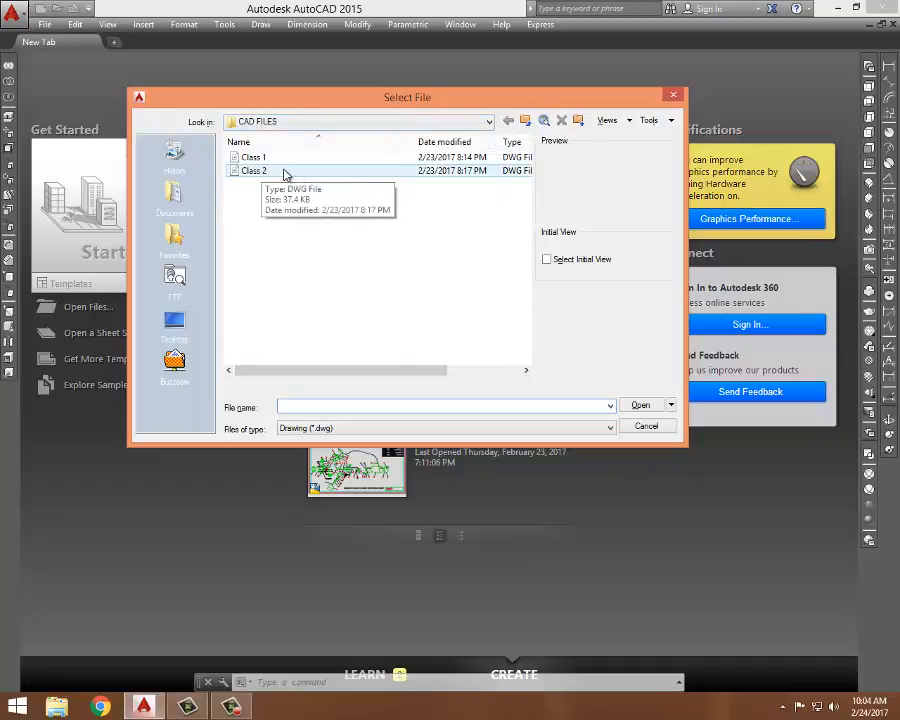
{"action": "double_click", "coordinate": [254, 171]}
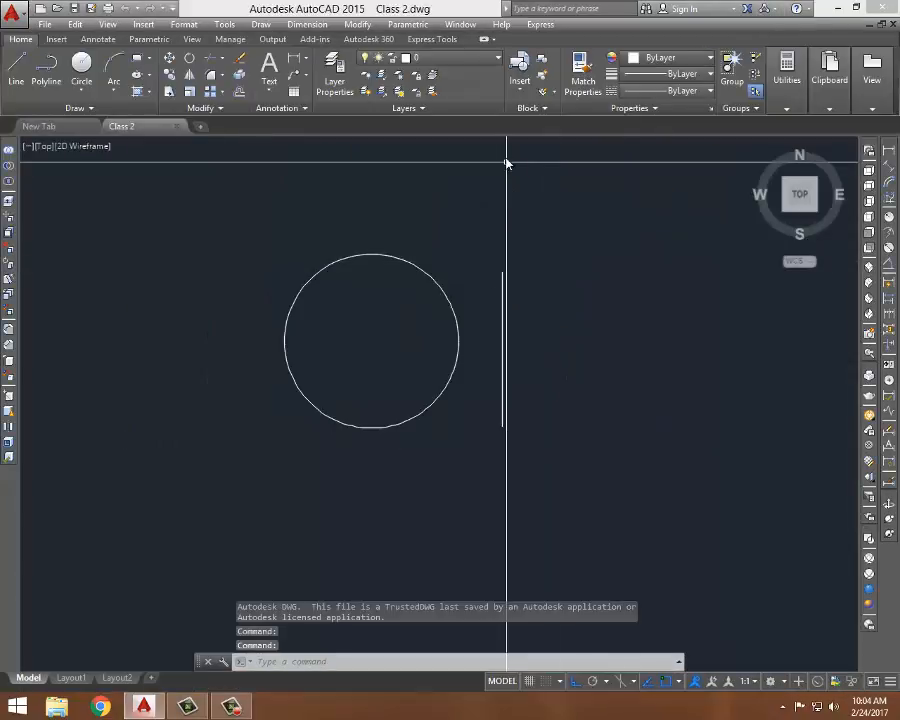
- Select the circle and the vertical line with a selection window and delete them
{"action": "scroll", "coordinate": [514, 237], "scroll_direction": "down", "scroll_amount": 2}
{"action": "middle_click_drag", "start_coordinate": [531, 221], "coordinate": [501, 300]}
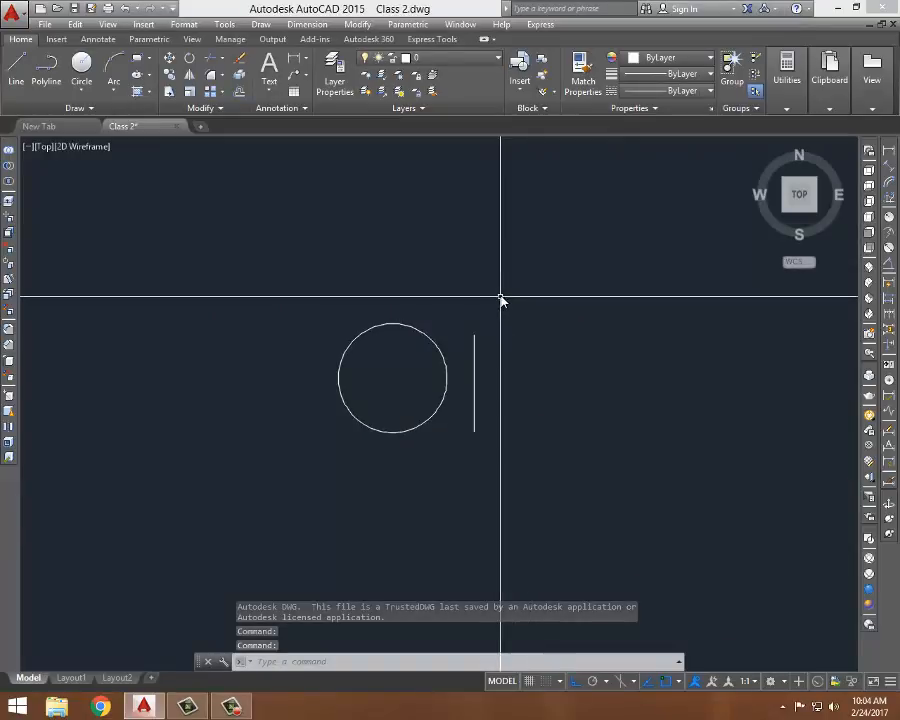
{"action": "left_click", "coordinate": [532, 263]}
{"action": "left_click", "coordinate": [257, 488]}
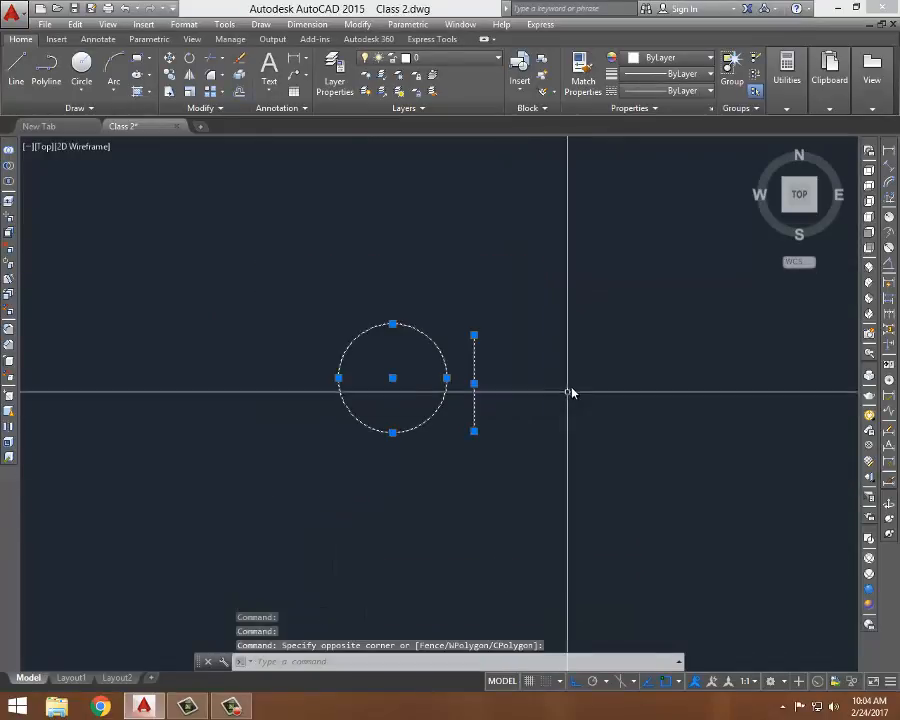
{"action": "key", "text": "Escape"}
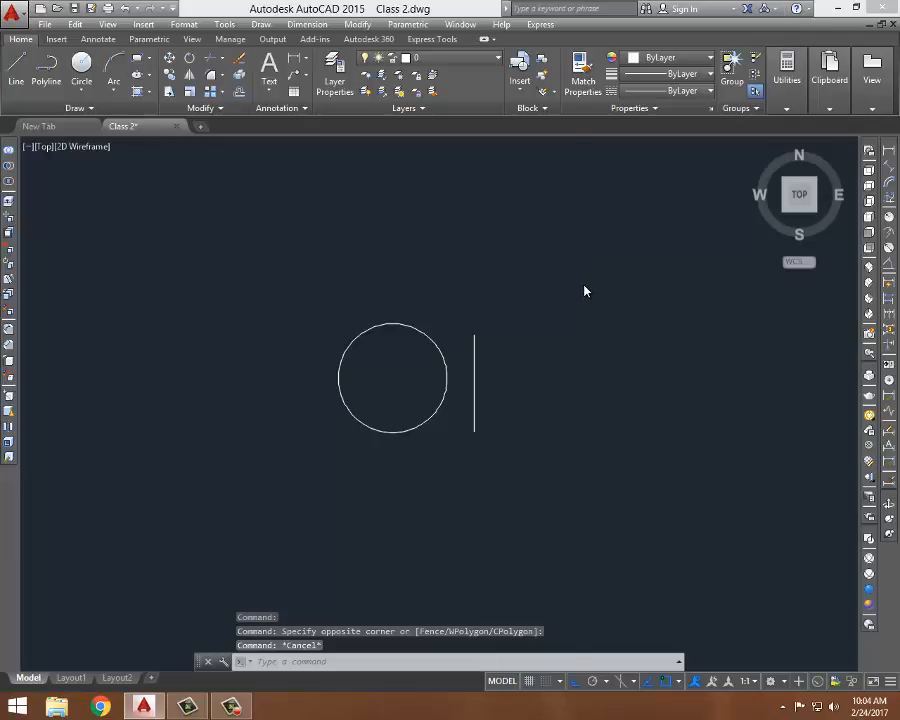
{"action": "left_click", "coordinate": [584, 289]}
{"action": "left_click", "coordinate": [552, 320]}
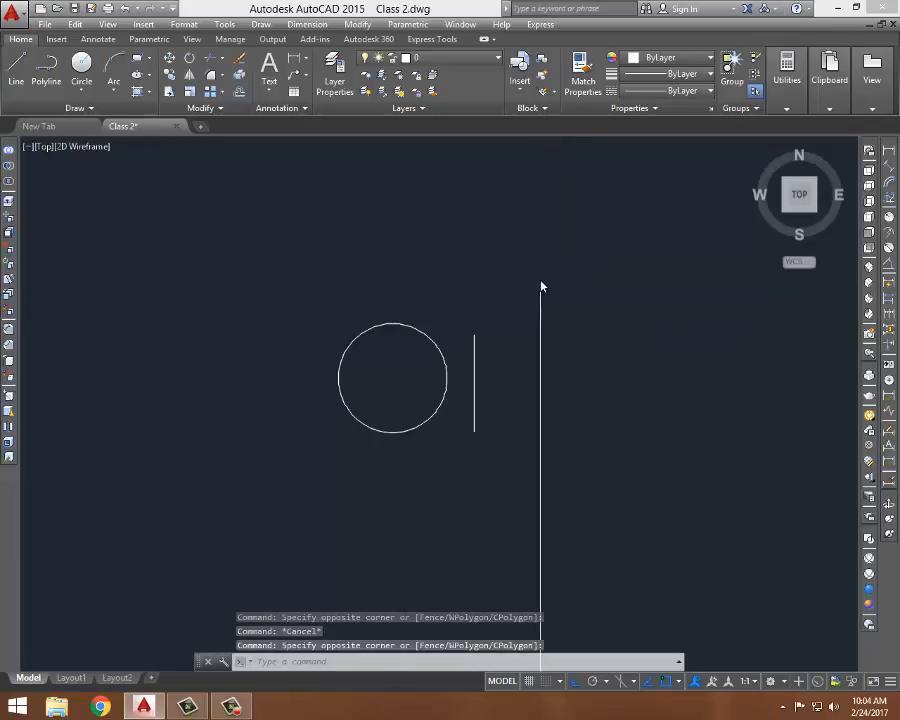
{"action": "left_click", "coordinate": [537, 274]}
{"action": "left_click", "coordinate": [396, 416]}
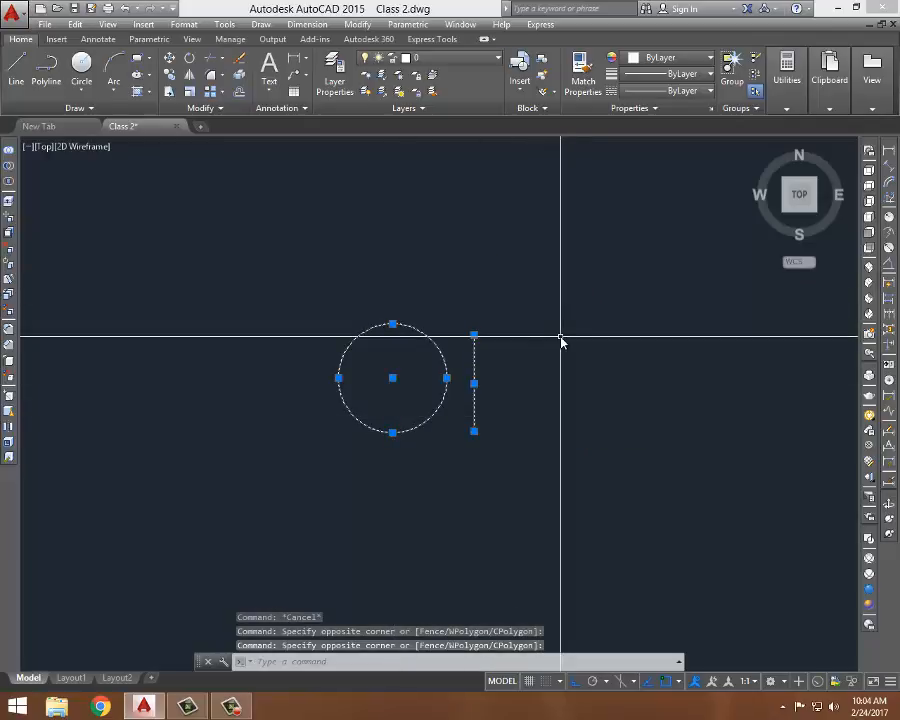
{"action": "key", "text": "Delete"}
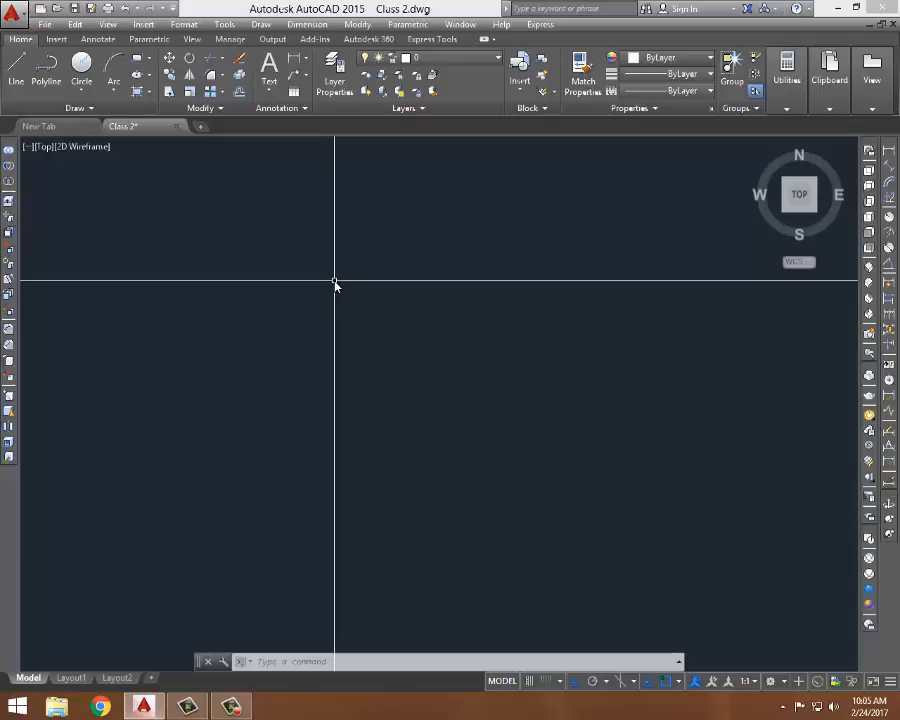
- Draw a single horizontal line with the Line command
{"action": "type", "text": "l"}
{"action": "key", "text": "Return"}
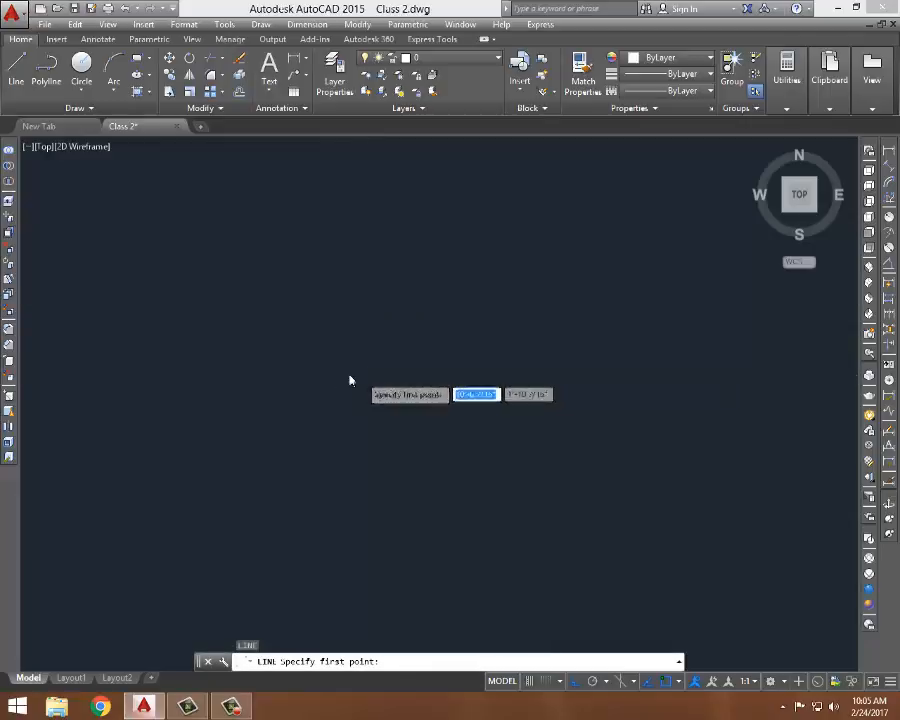
{"action": "left_click", "coordinate": [268, 345]}
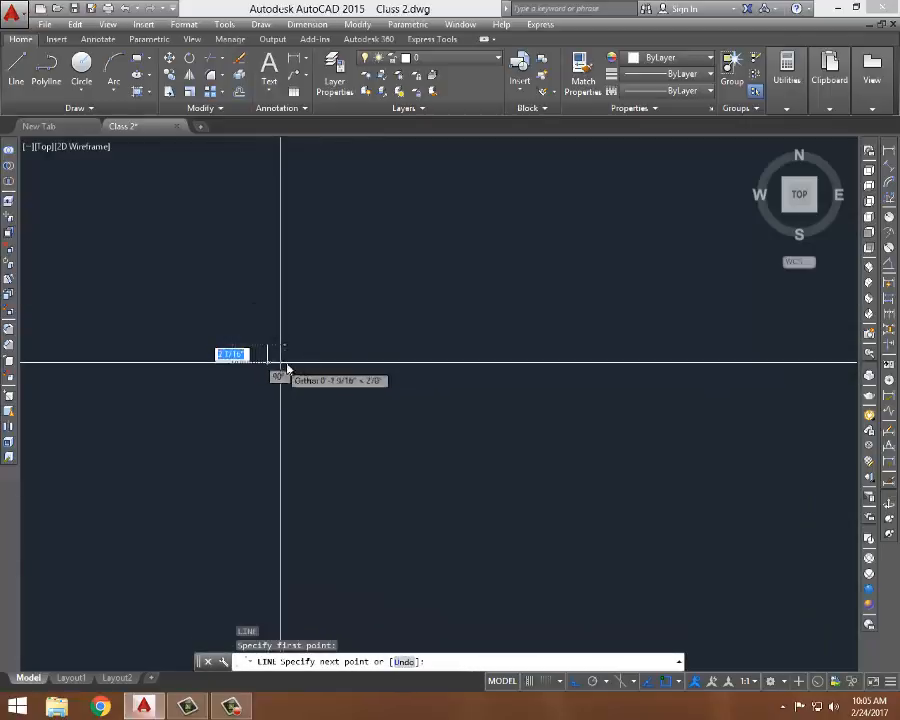
{"action": "left_click", "coordinate": [483, 363]}
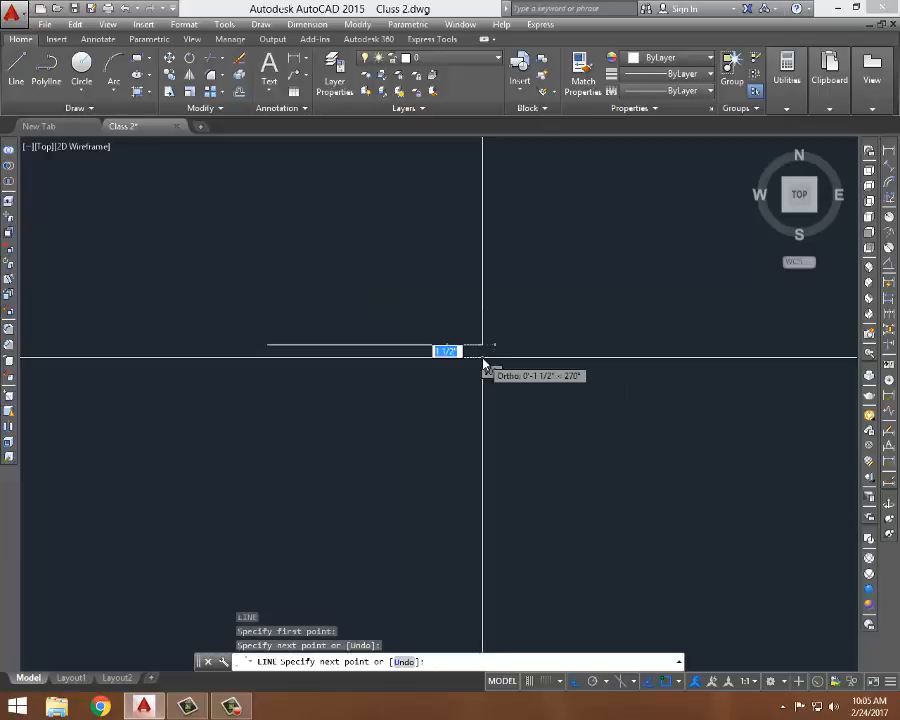
{"action": "key", "text": "Return"}
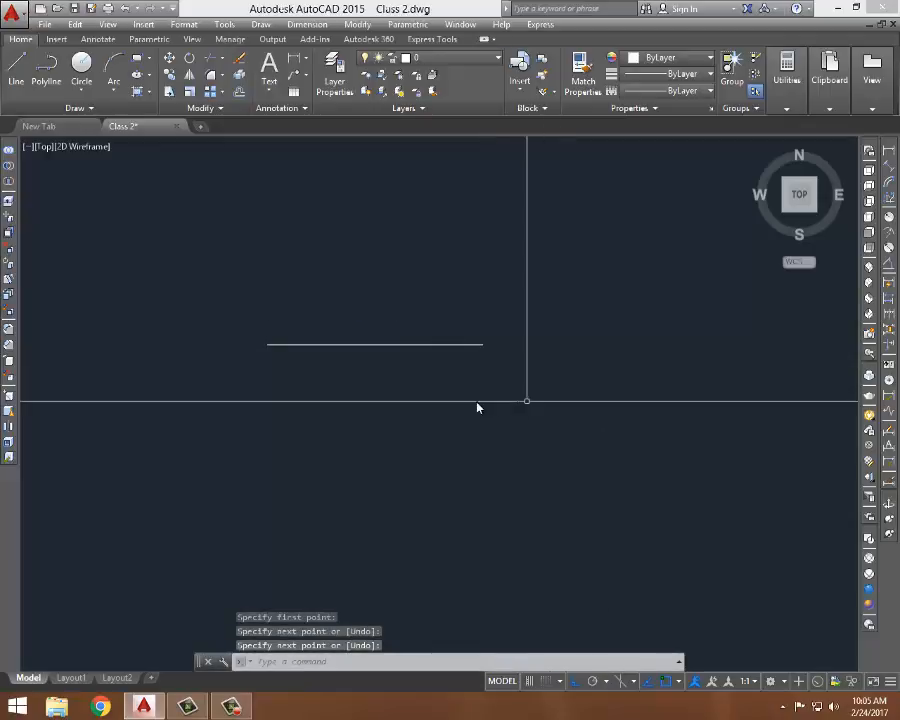
{"action": "left_click", "coordinate": [527, 400]}
{"action": "left_click", "coordinate": [482, 344]}
{"action": "key", "text": "Escape"}
{"action": "key", "text": "Escape"}
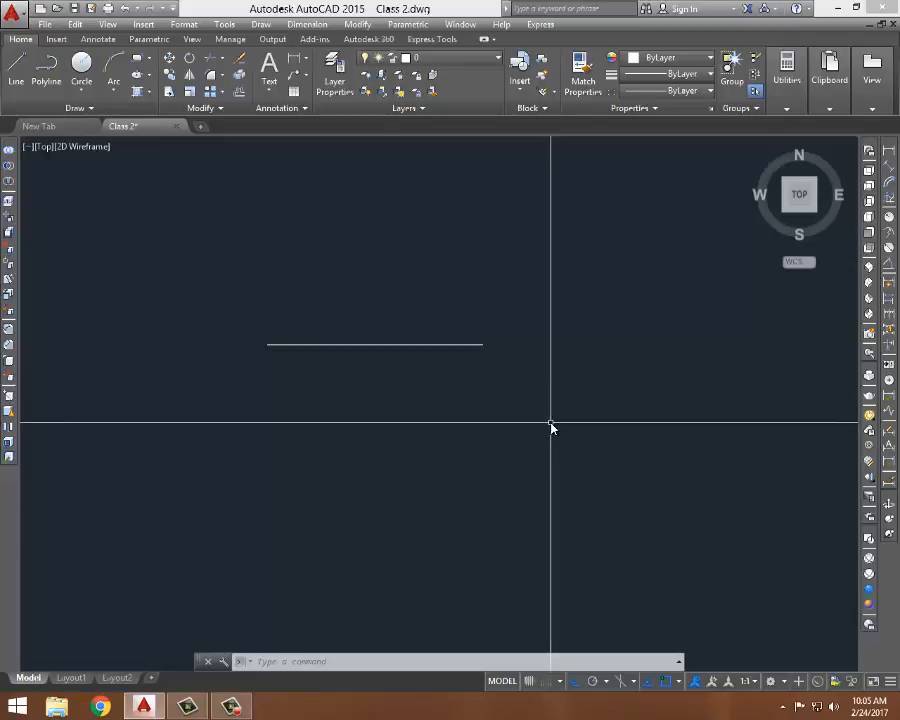
- Create a multiline text box below the line and enter "L + ENTER" as its first line
{"action": "type", "text": "t"}
{"action": "key", "text": "Return"}
{"action": "left_click", "coordinate": [274, 411]}
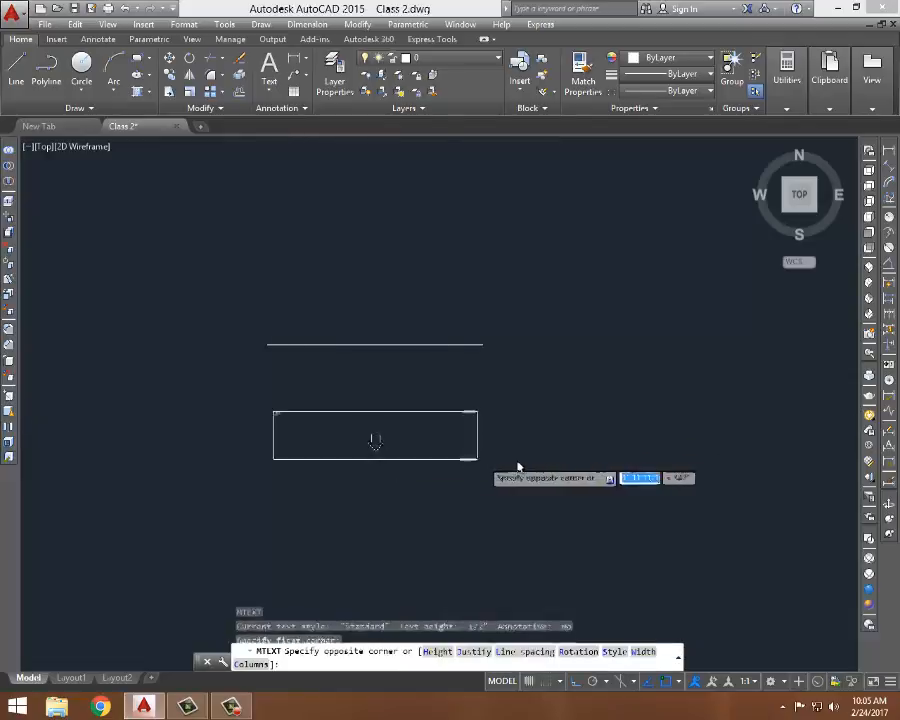
{"action": "left_click", "coordinate": [591, 436]}
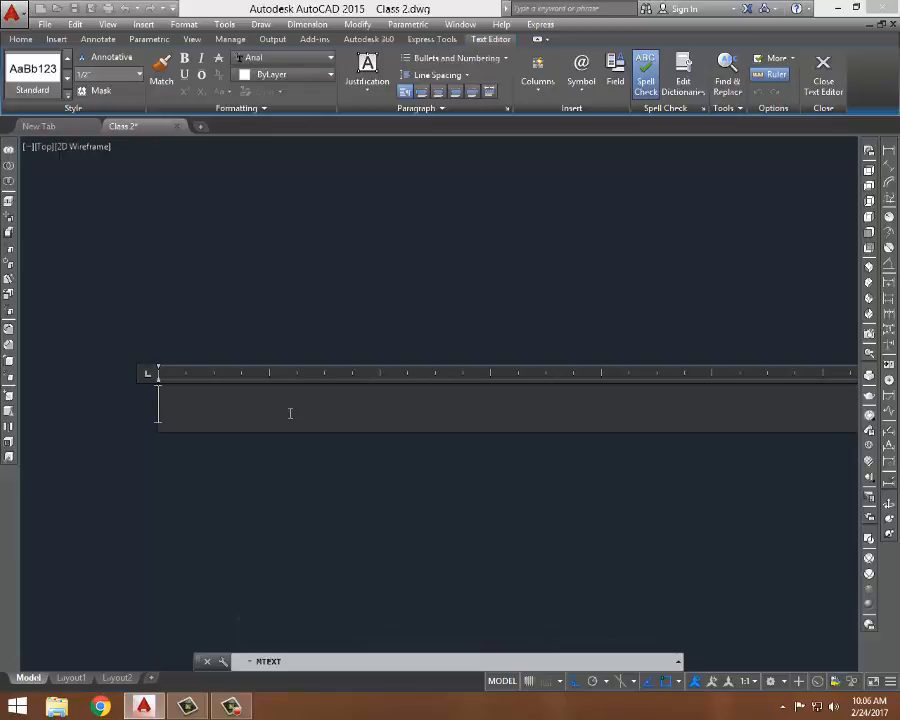
{"action": "type", "text": "L"}
{"action": "type", "text": "+ ENT"}
{"action": "type", "text": "ER"}
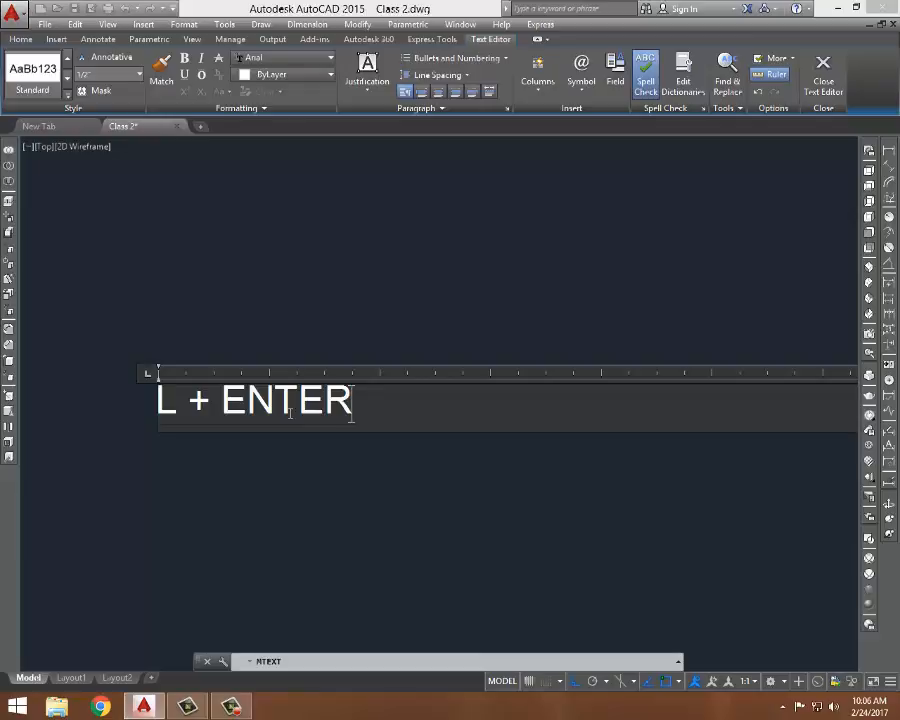
{"action": "key", "text": "Return"}
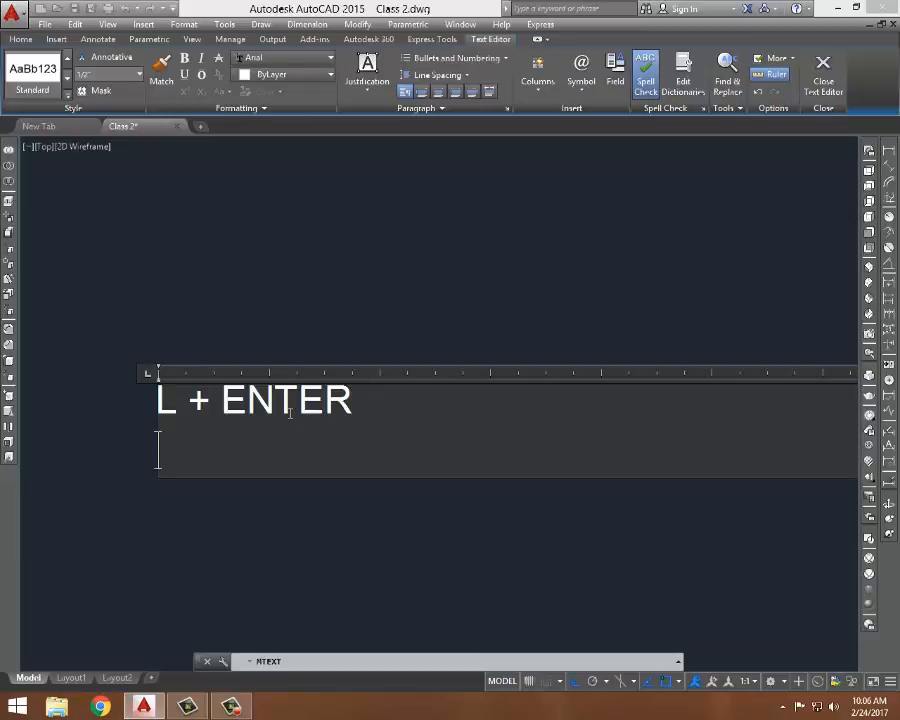
- Add "CLICK--DRAG--CLICK + ENTER" as the second text line and close the text editor
{"action": "type", "text": "CLIC"}
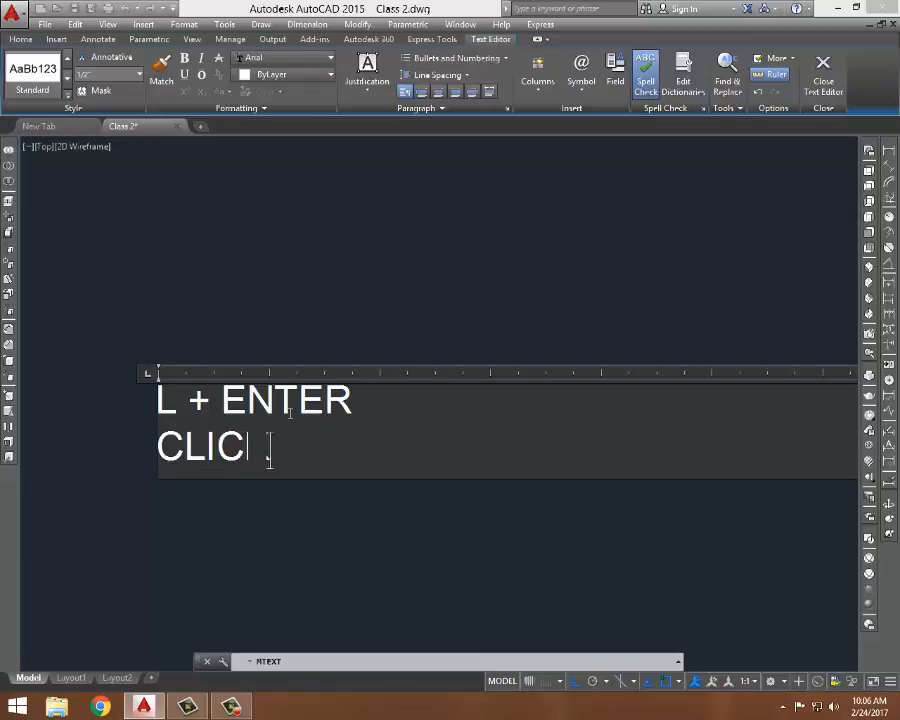
{"action": "type", "text": "K"}
{"action": "type", "text": "--"}
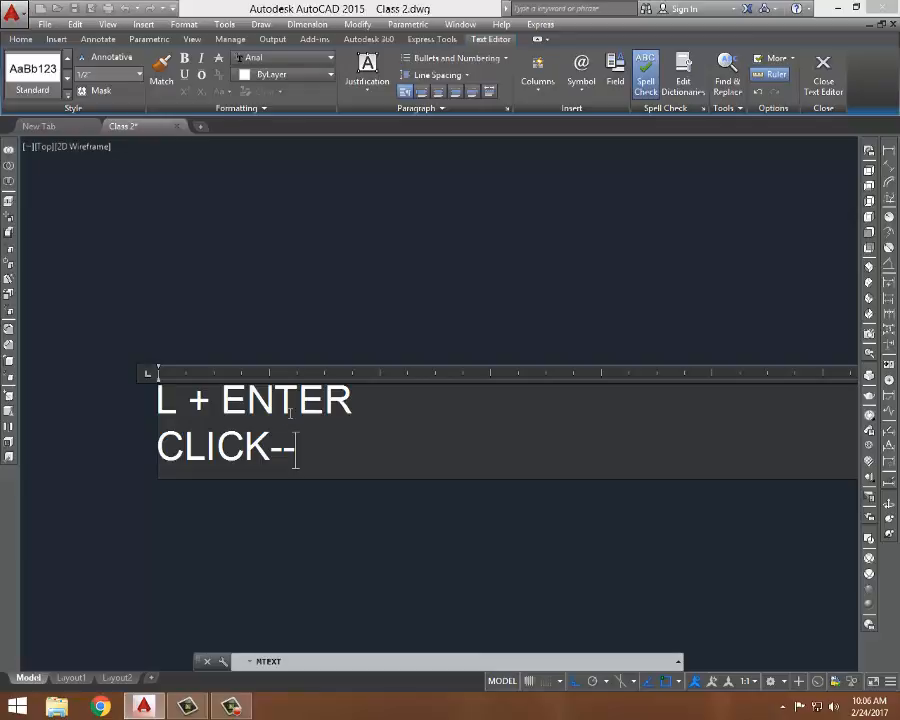
{"action": "type", "text": "DRAG"}
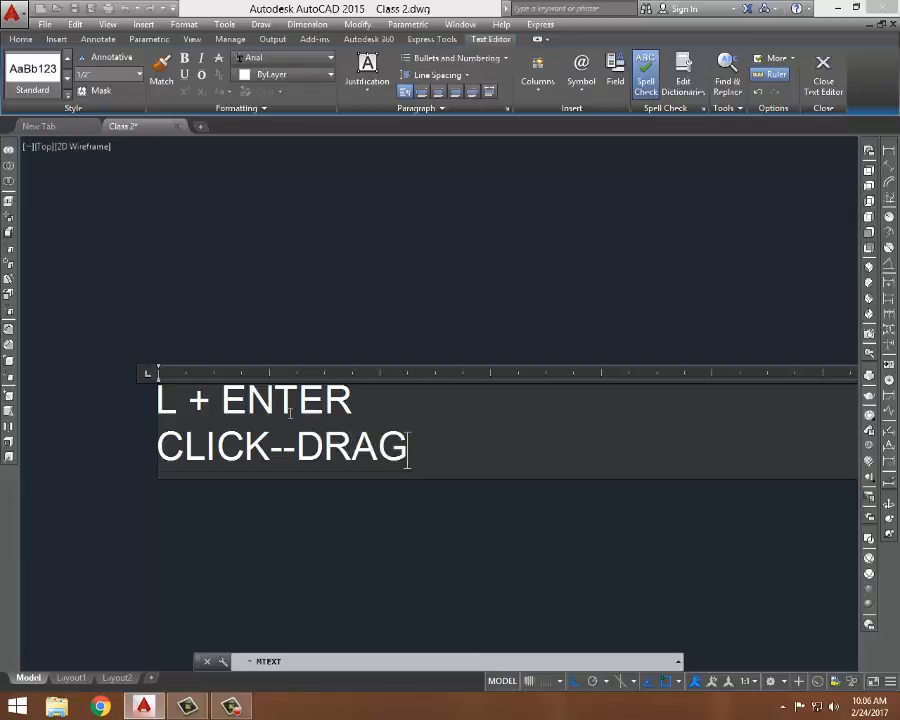
{"action": "type", "text": "--CLICK"}
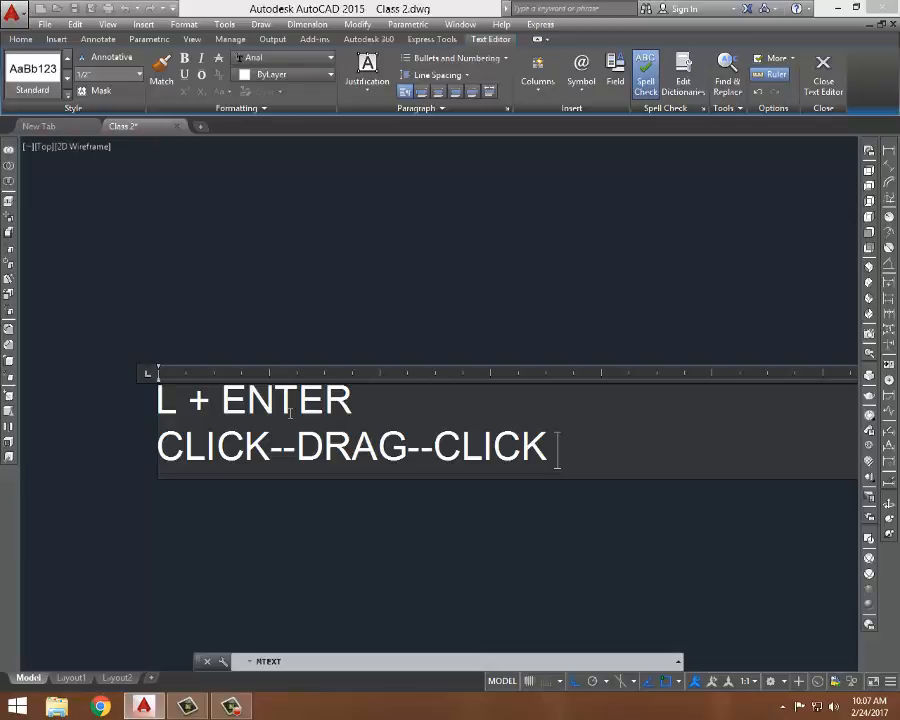
{"action": "type", "text": " + ENTER"}
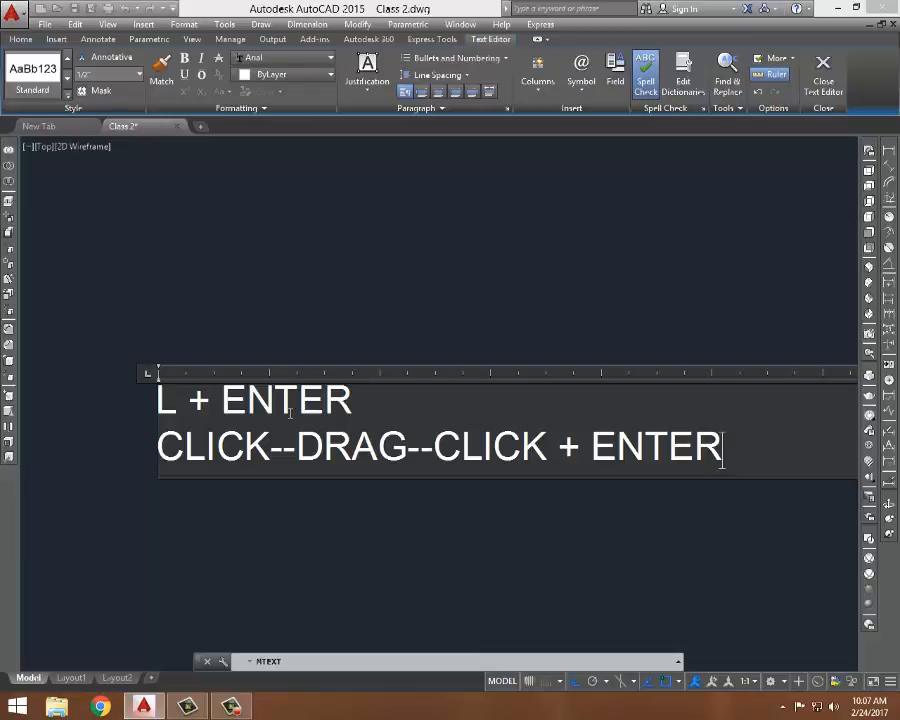
{"action": "left_click", "coordinate": [689, 210]}
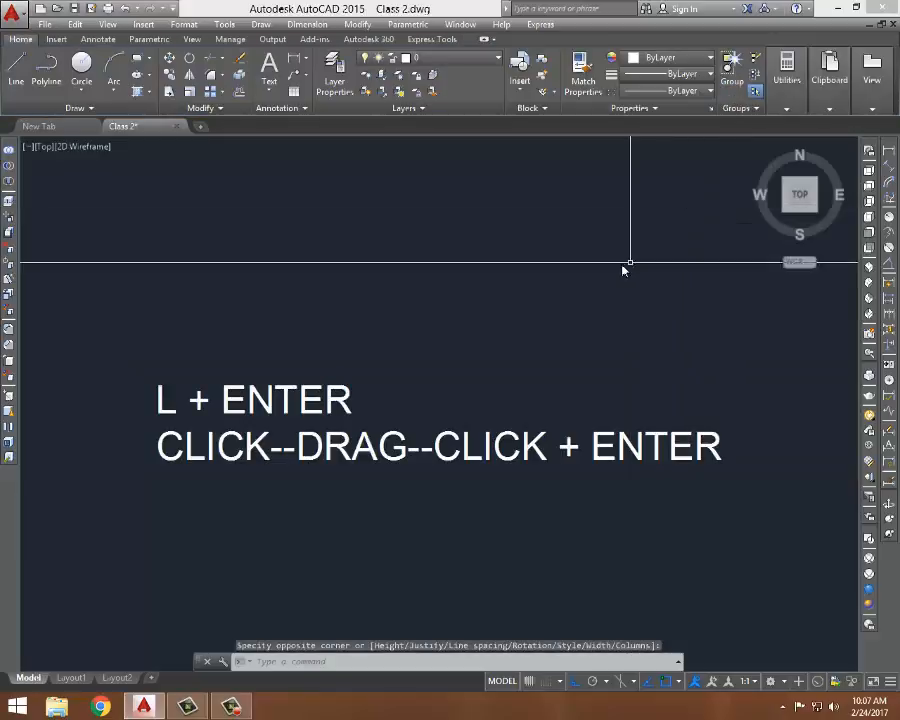
- Erase the multiline text and the horizontal line
{"action": "left_click", "coordinate": [333, 399]}
{"action": "key", "text": "Delete"}
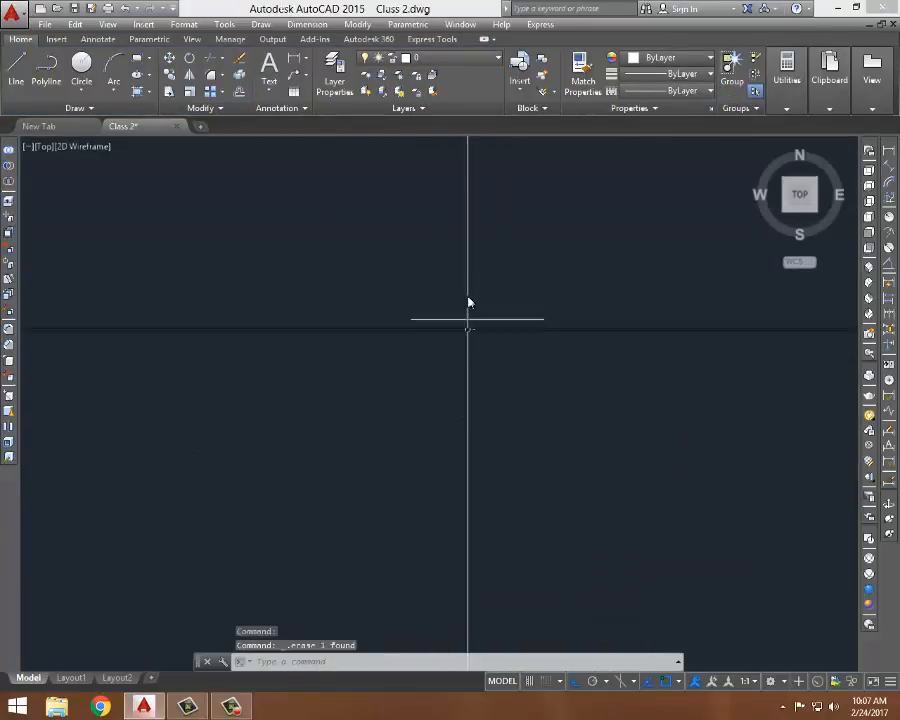
{"action": "scroll", "coordinate": [468, 303], "scroll_direction": "up", "scroll_amount": 2}
{"action": "middle_click_drag", "start_coordinate": [465, 303], "coordinate": [442, 299]}
{"action": "scroll", "coordinate": [421, 373], "scroll_direction": "up", "scroll_amount": 2}
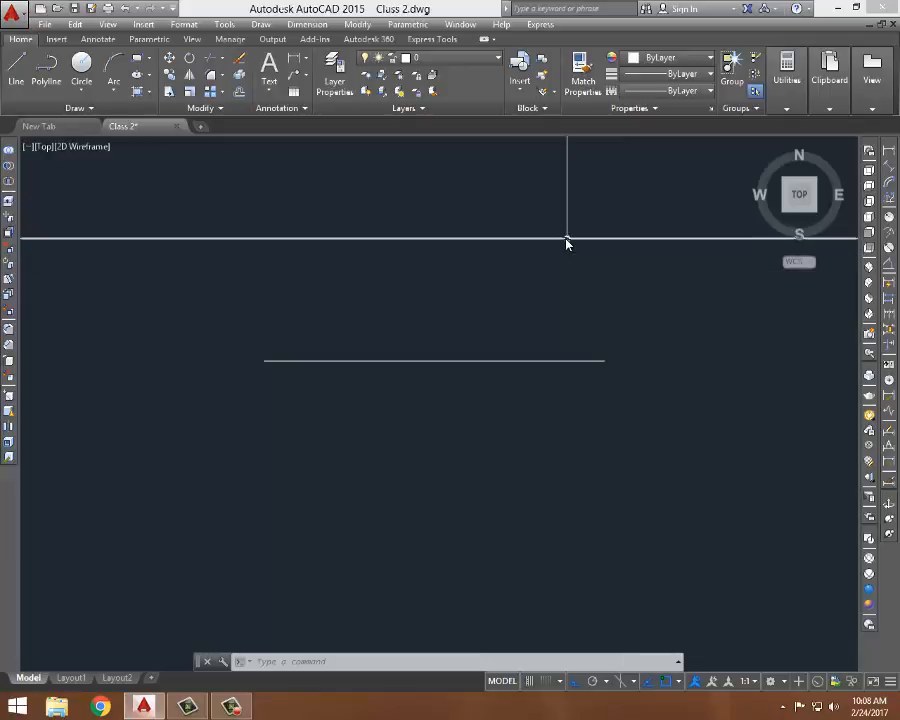
{"action": "middle_click_drag", "start_coordinate": [568, 252], "coordinate": [476, 232]}
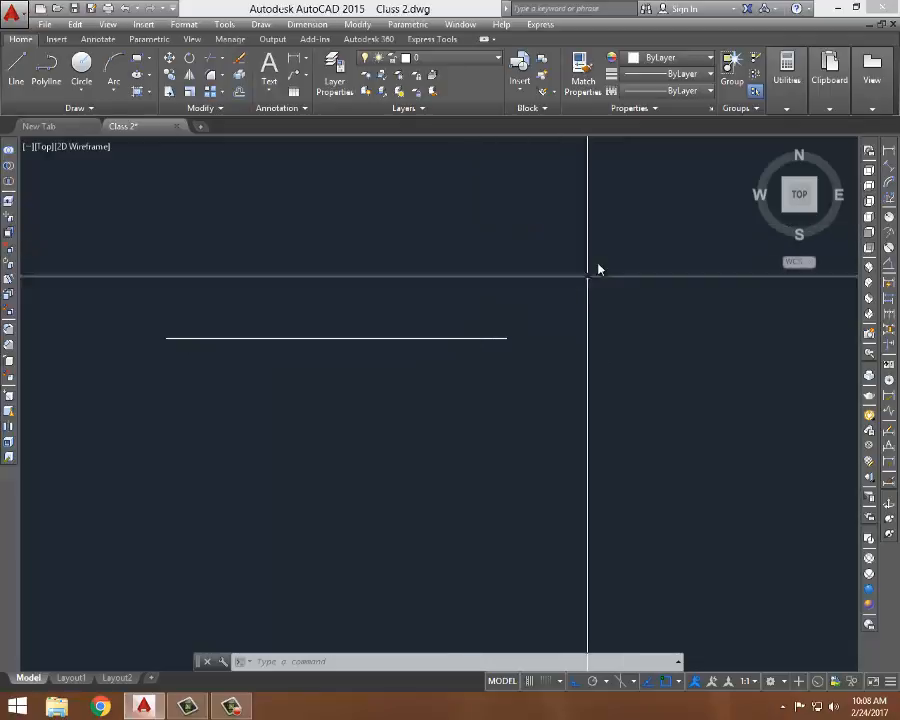
{"action": "left_click", "coordinate": [530, 258]}
{"action": "left_click", "coordinate": [466, 394]}
{"action": "key", "text": "Delete"}
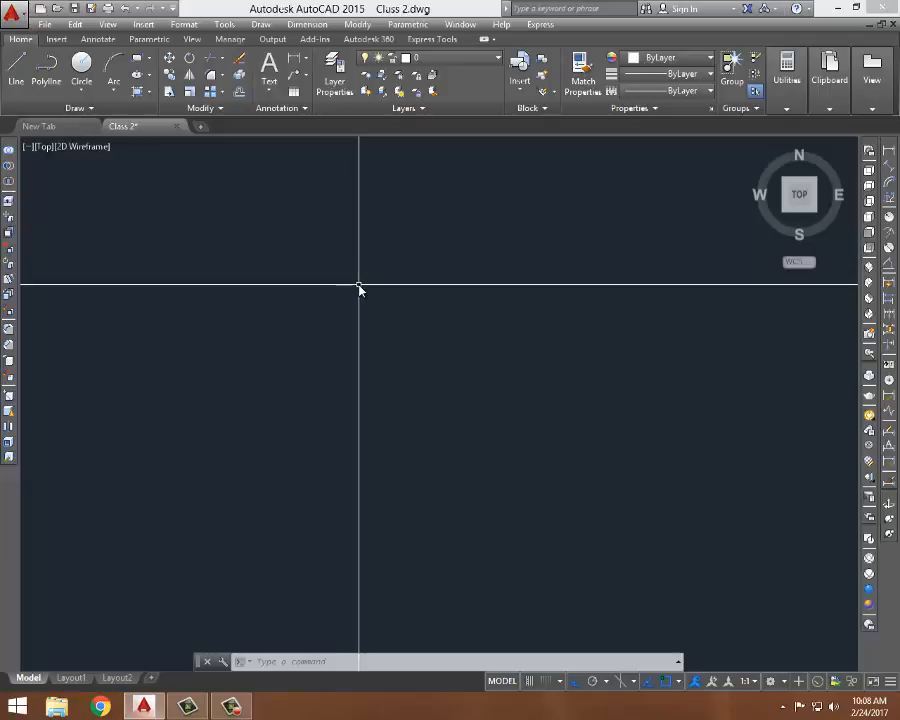
- Draw a horizontal line about 0'-11 11/16" long with the Line command
{"action": "type", "text": "l"}
{"action": "key", "text": "Return"}
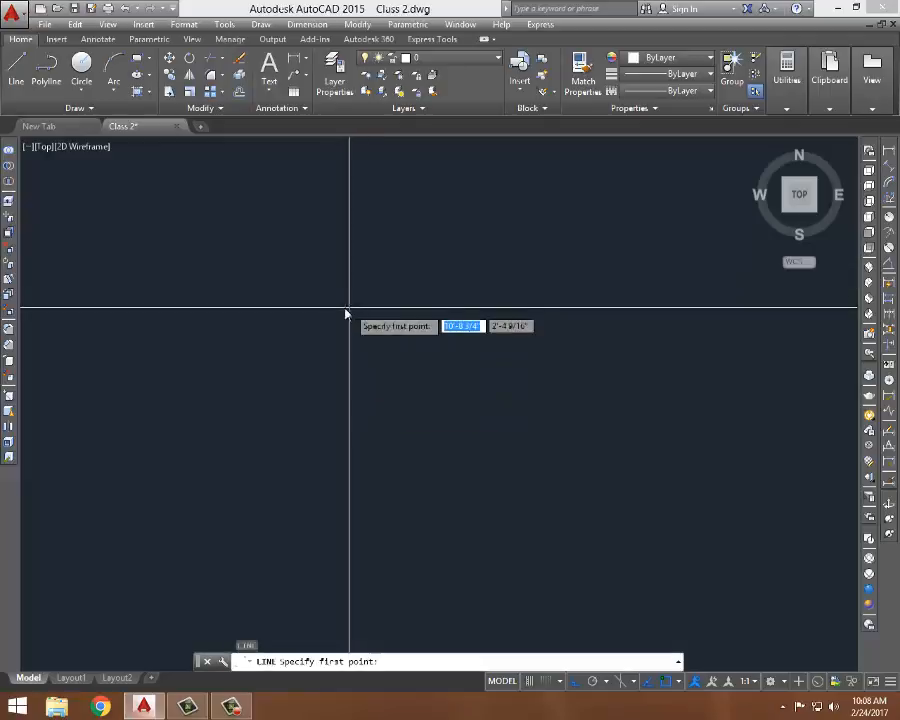
{"action": "left_click", "coordinate": [295, 321]}
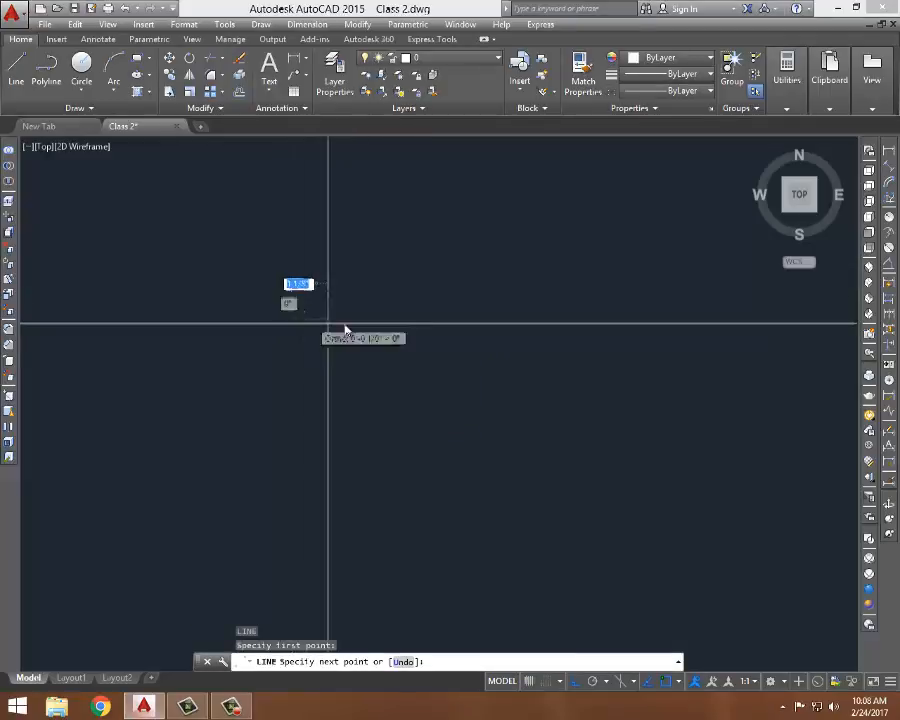
{"action": "left_click", "coordinate": [449, 322]}
{"action": "key", "text": "Return"}
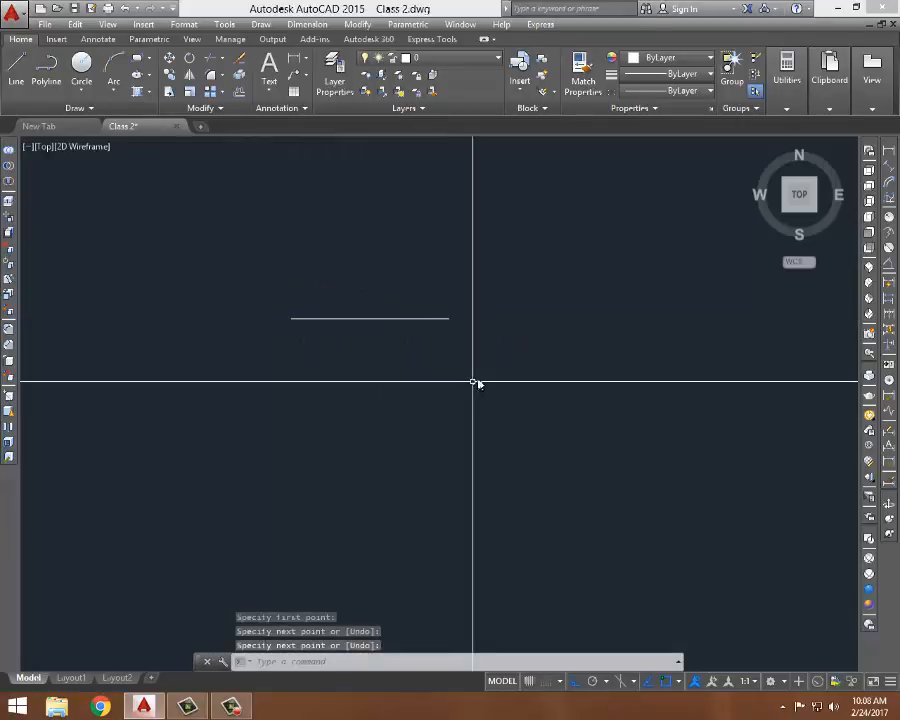
{"action": "left_click", "coordinate": [470, 291]}
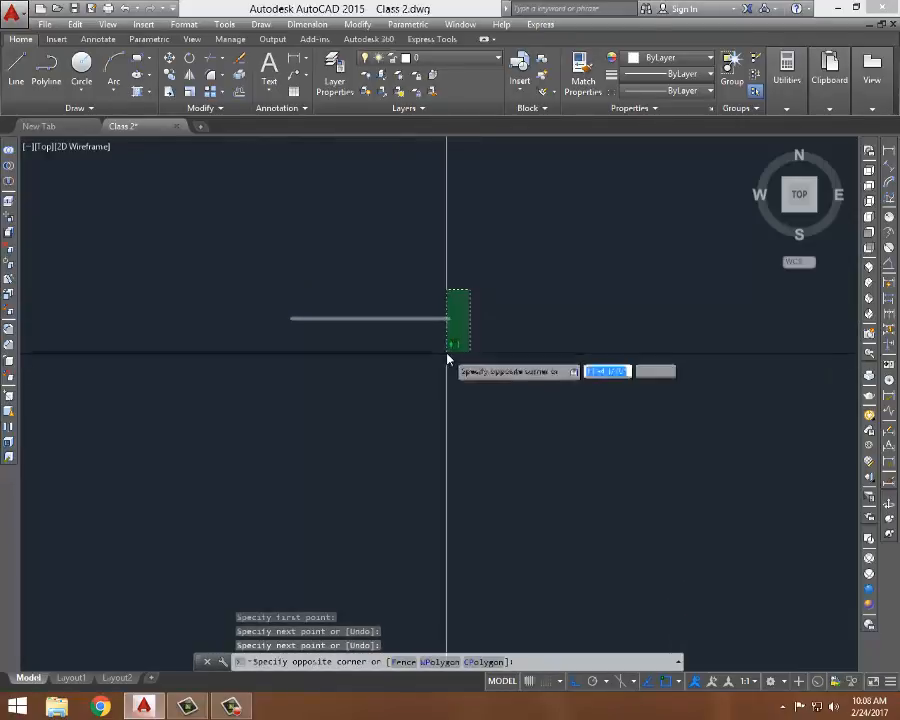
{"action": "left_click", "coordinate": [447, 358]}
{"action": "key", "text": "Escape"}
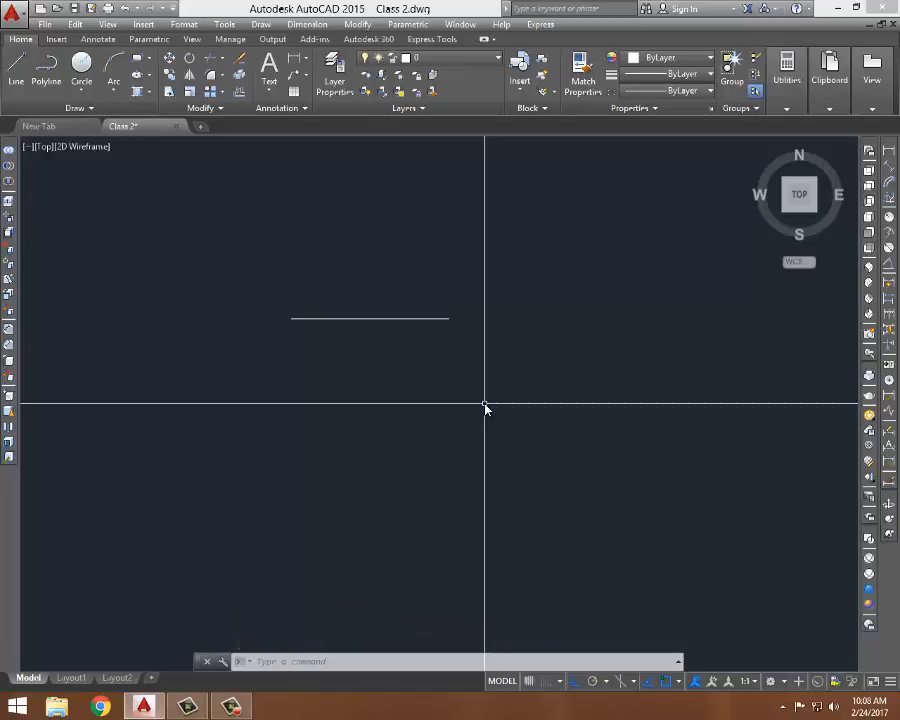
- Draw a closed six-sided outline of line segments with Ortho toggled off, finishing with the Close option
{"action": "type", "text": "l"}
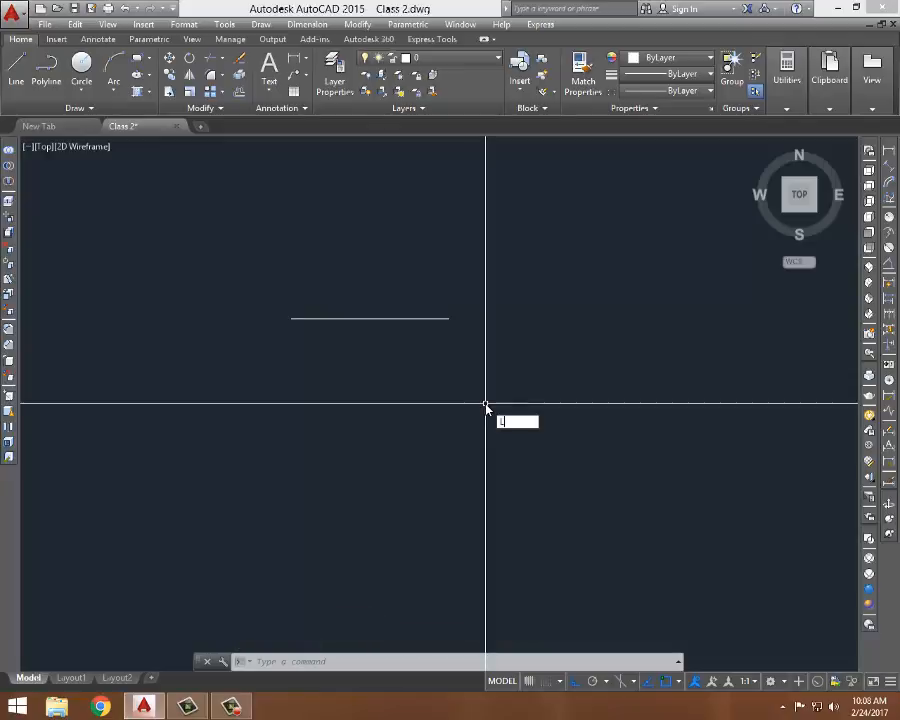
{"action": "key", "text": "Return"}
{"action": "left_click", "coordinate": [295, 424]}
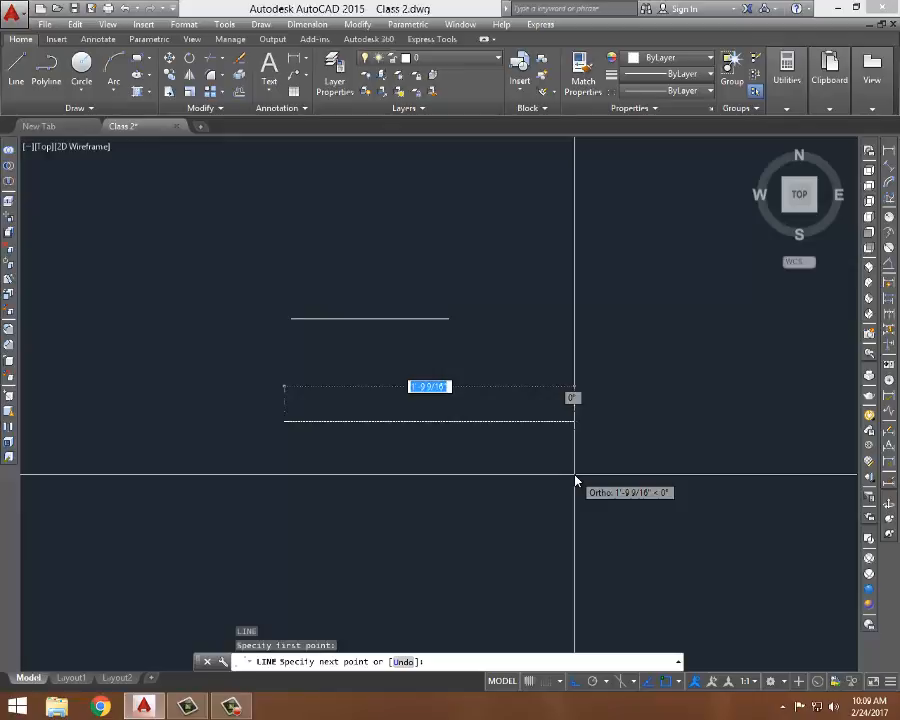
{"action": "key", "text": "F8"}
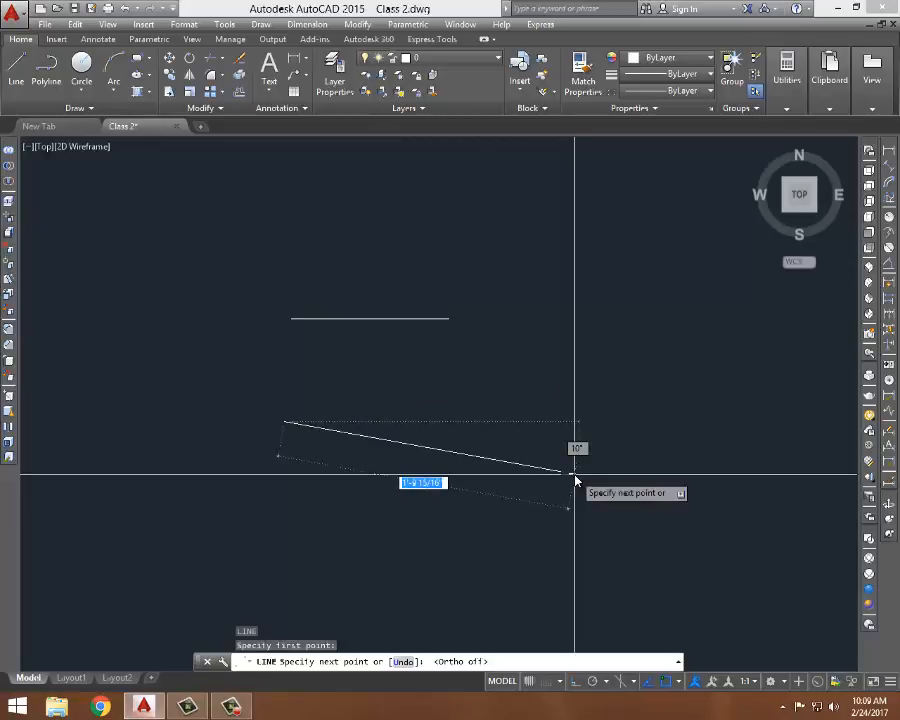
{"action": "key", "text": "F8"}
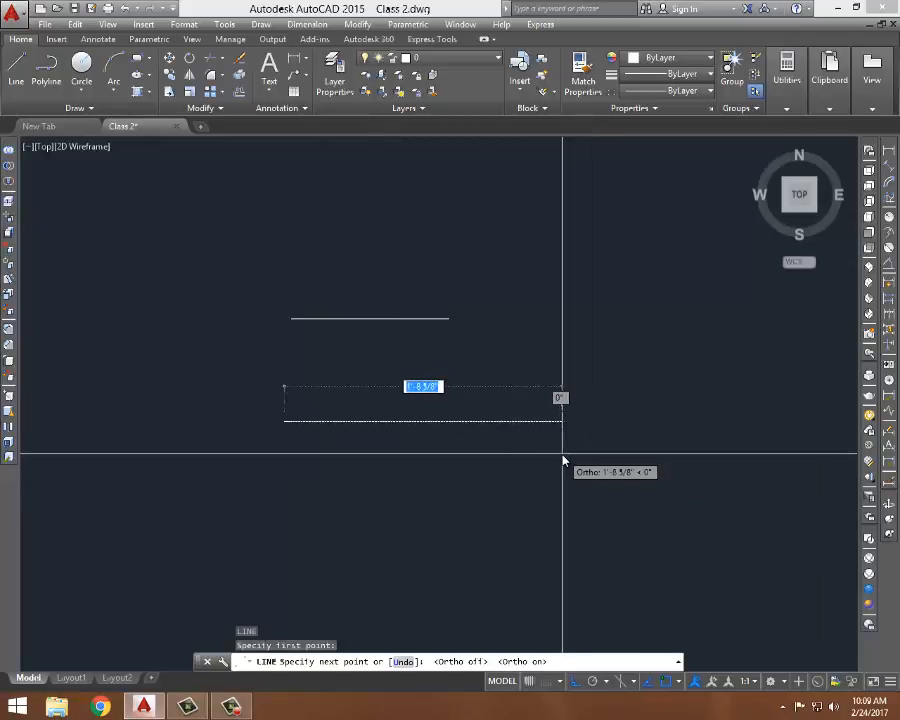
{"action": "key", "text": "F8"}
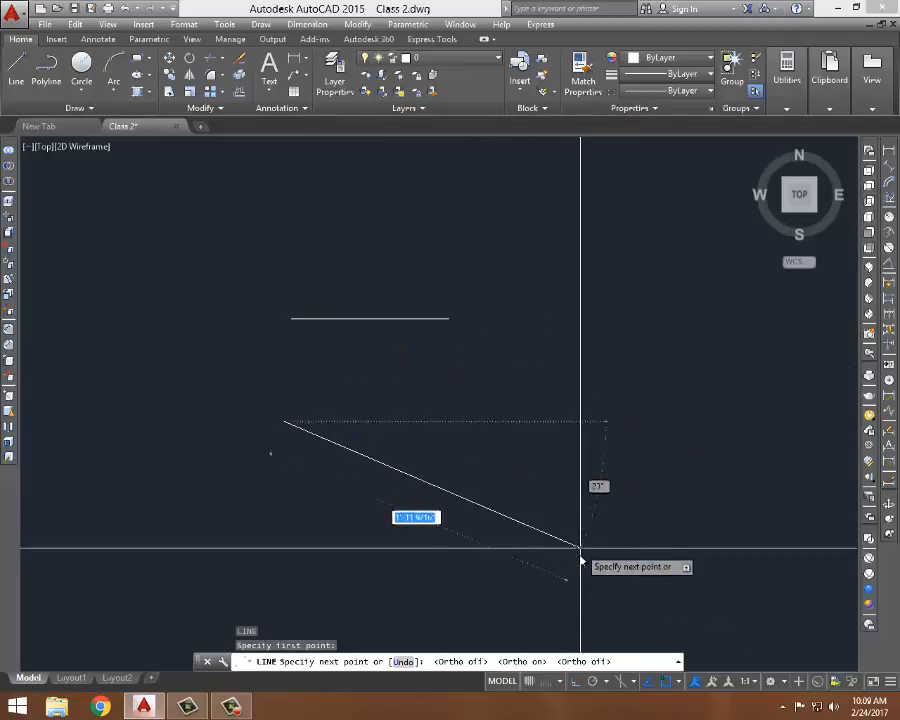
{"action": "left_click", "coordinate": [567, 347]}
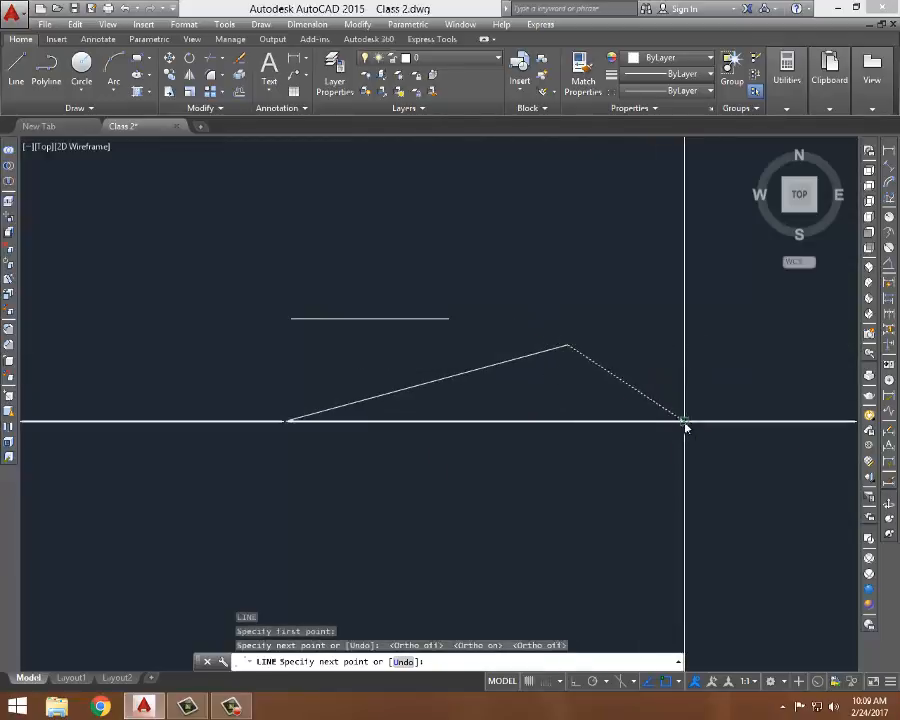
{"action": "left_click", "coordinate": [681, 424]}
{"action": "left_click", "coordinate": [629, 509]}
{"action": "left_click", "coordinate": [716, 566]}
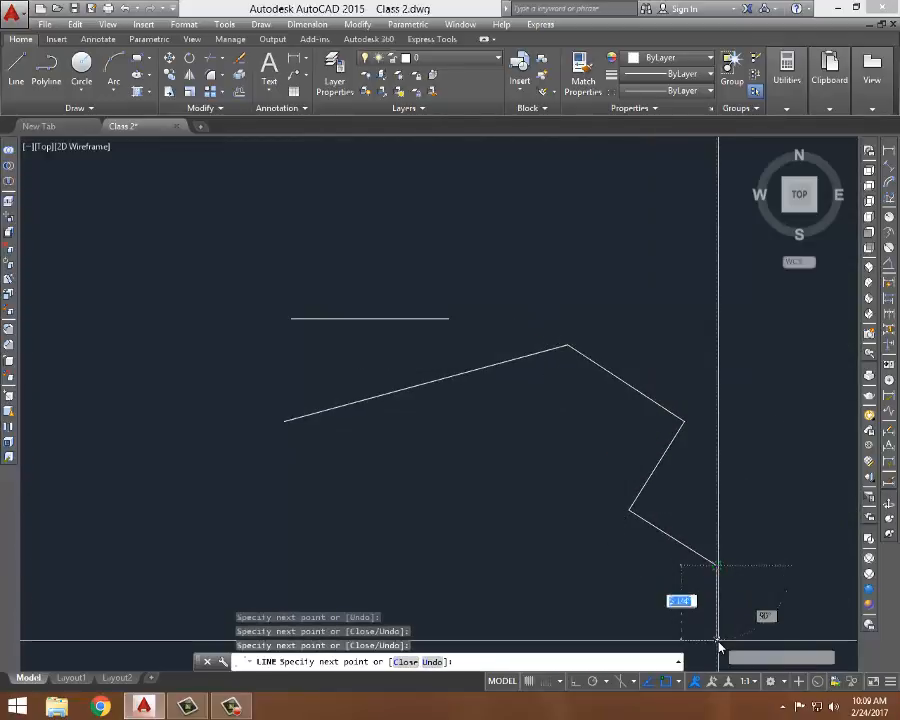
{"action": "left_click", "coordinate": [603, 630]}
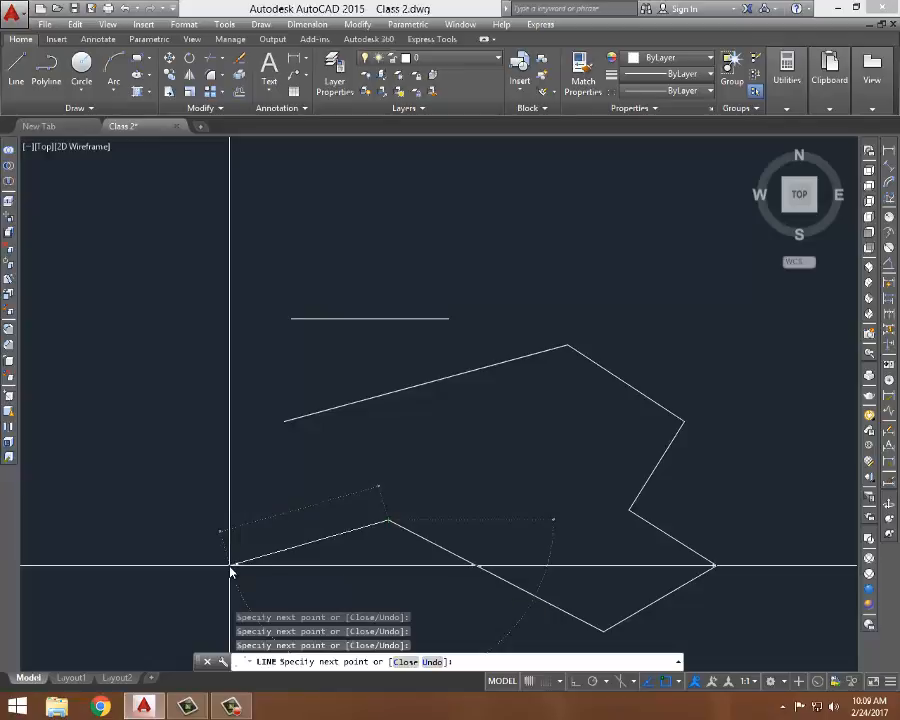
{"action": "type", "text": "C"}
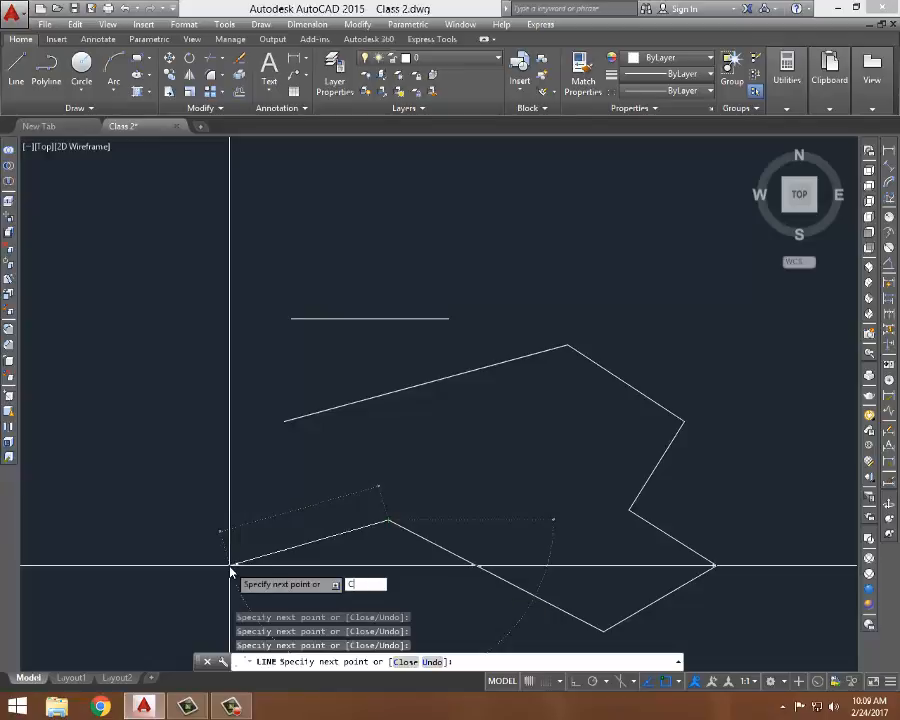
{"action": "key", "text": "Return"}
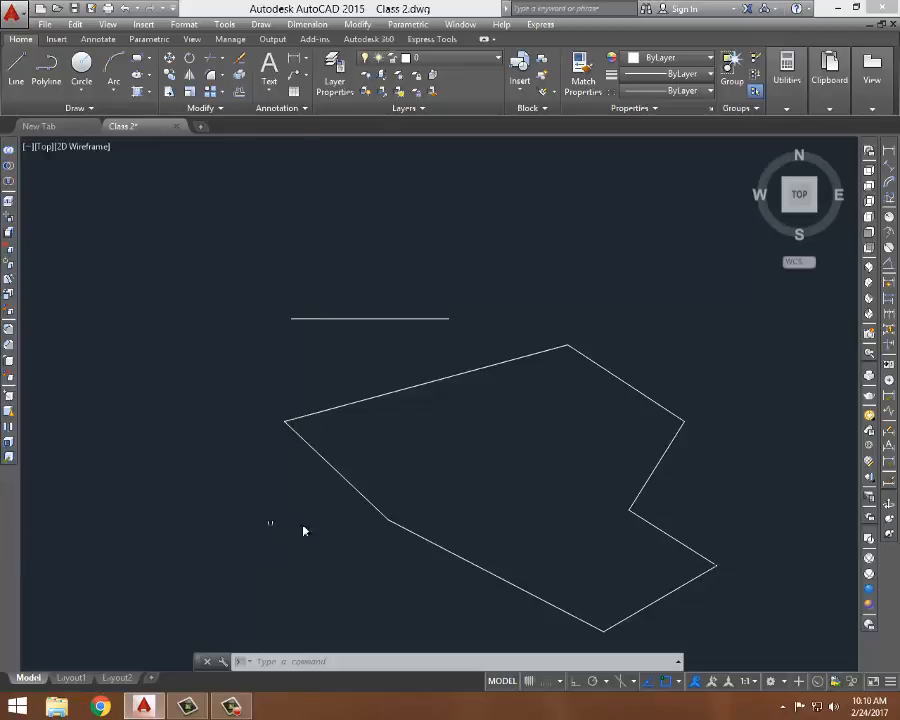
- Replace the outline's closing segment with a line from its lower-left vertex extending out to the left
{"action": "left_click", "coordinate": [337, 468]}
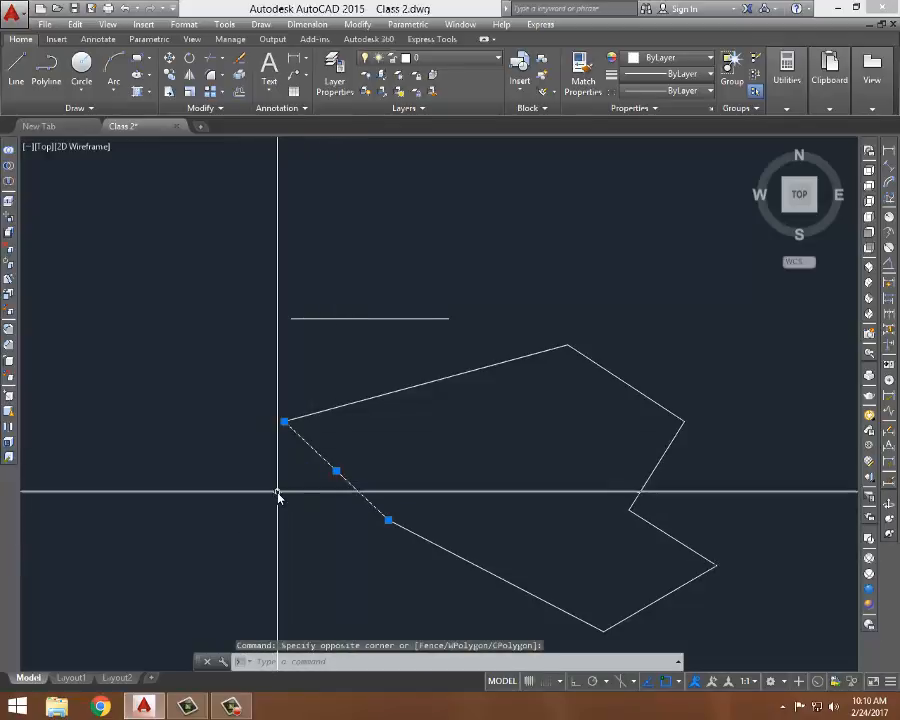
{"action": "key", "text": "Delete"}
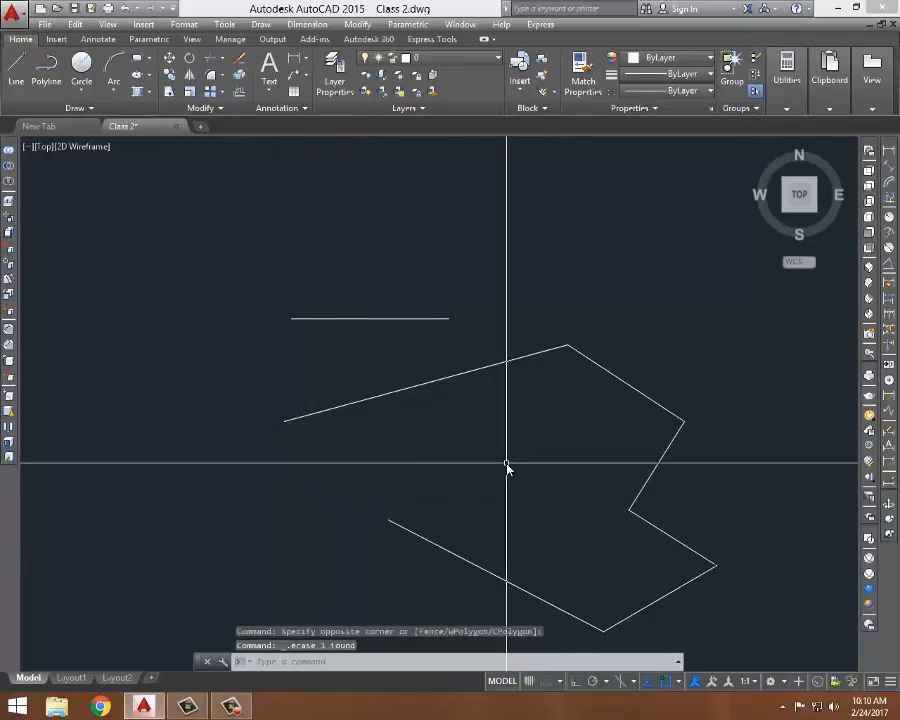
{"action": "type", "text": "l"}
{"action": "key", "text": "Return"}
{"action": "left_click", "coordinate": [388, 519]}
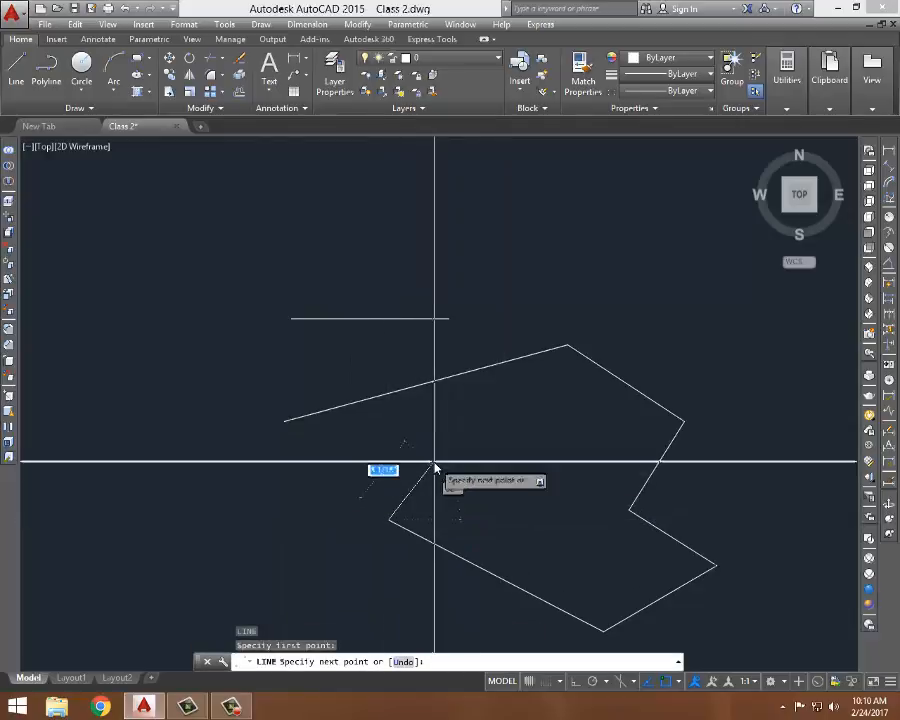
{"action": "left_click", "coordinate": [150, 482]}
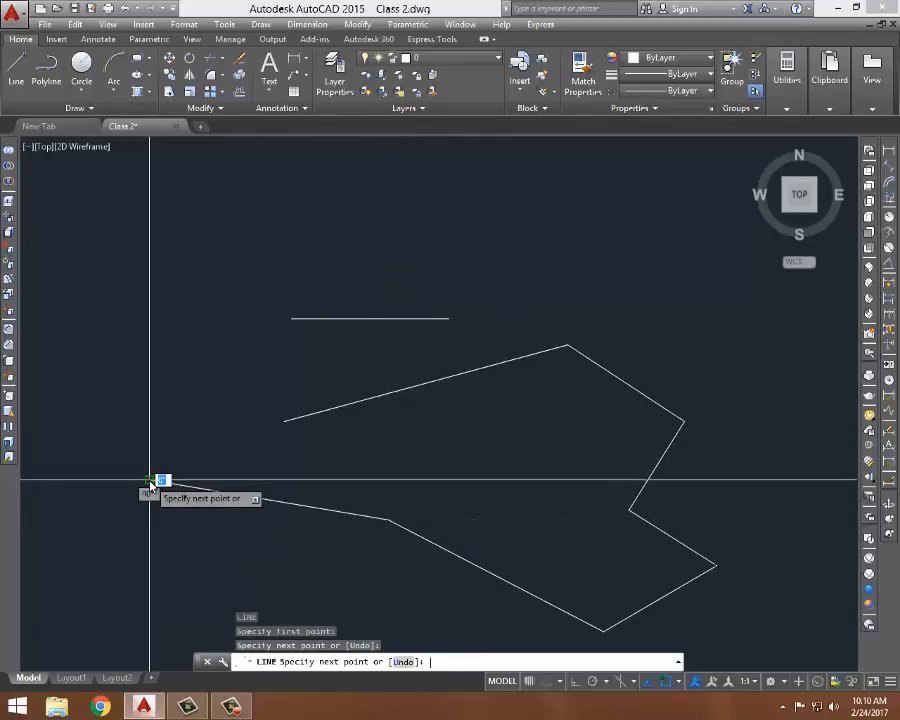
{"action": "key", "text": "Return"}
- Erase all the drawn lines with a crossing selection window
{"action": "middle_click_drag", "start_coordinate": [610, 270], "coordinate": [588, 226]}
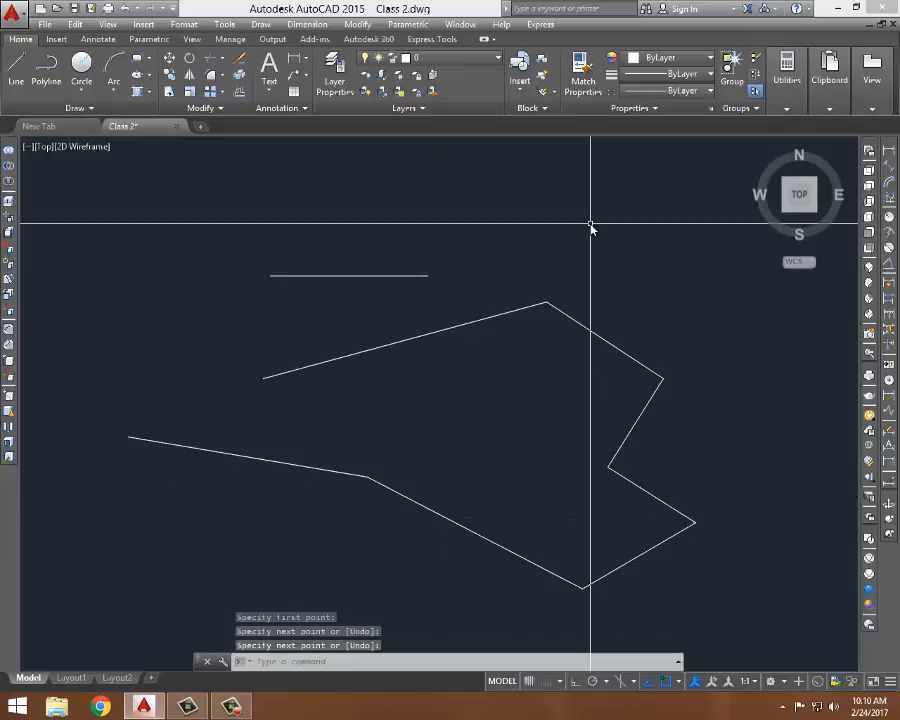
{"action": "scroll", "coordinate": [440, 244], "scroll_direction": "down", "scroll_amount": 3}
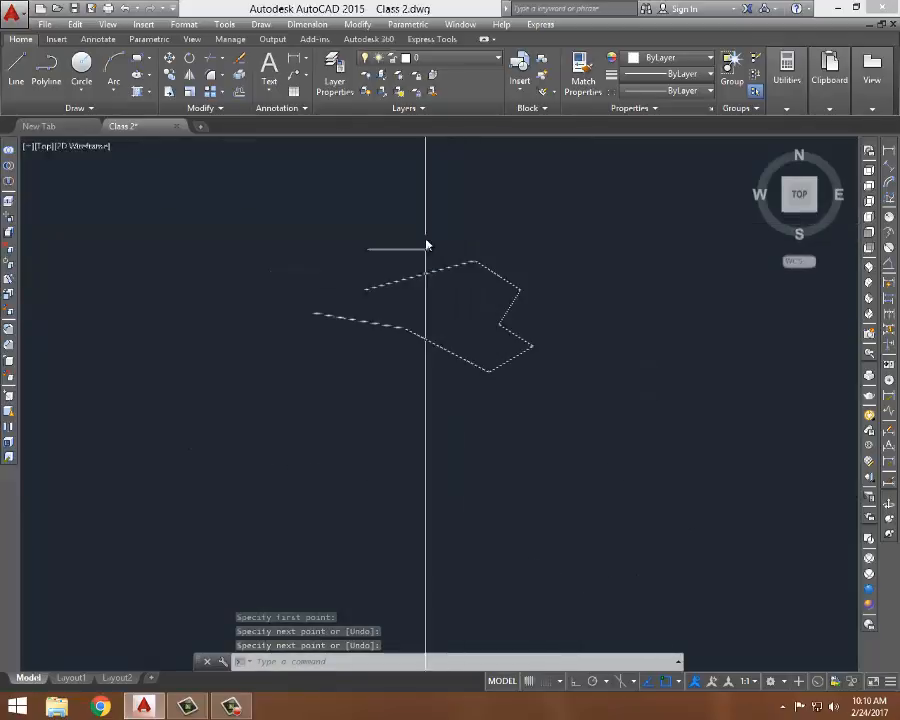
{"action": "left_click", "coordinate": [518, 215]}
{"action": "left_click", "coordinate": [339, 382]}
{"action": "key", "text": "Delete"}
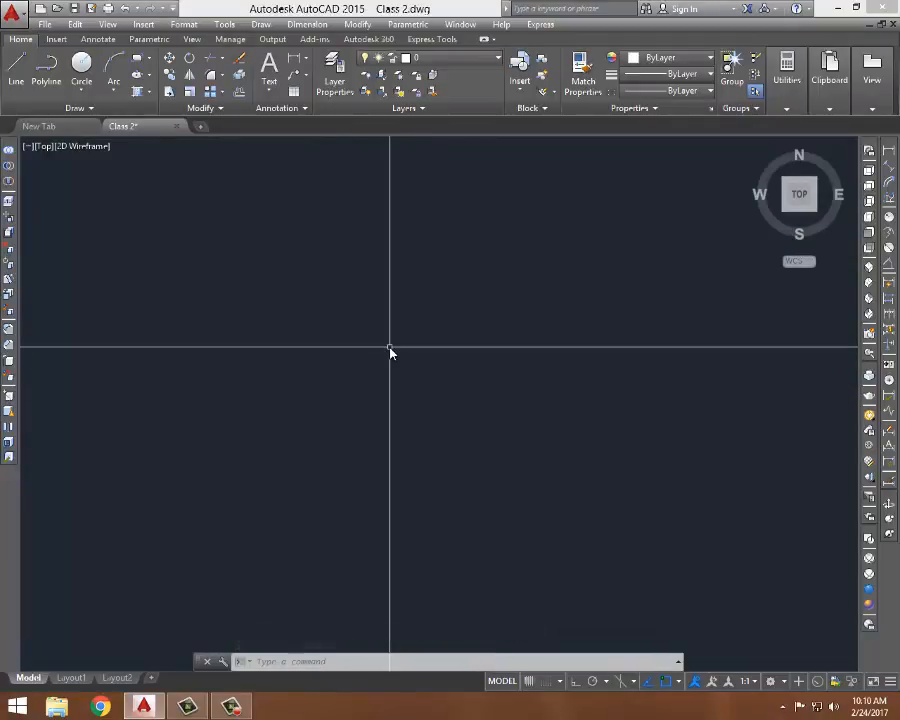
- Draw a single horizontal line with Ortho turned on using the Line command
{"action": "type", "text": "l"}
{"action": "key", "text": "Return"}
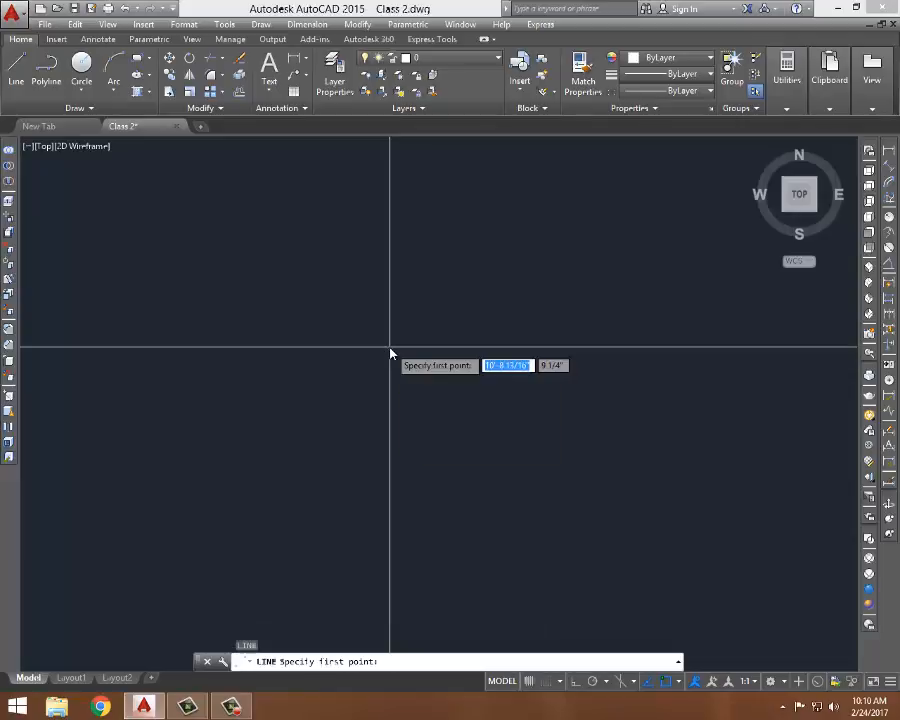
{"action": "left_click", "coordinate": [227, 345]}
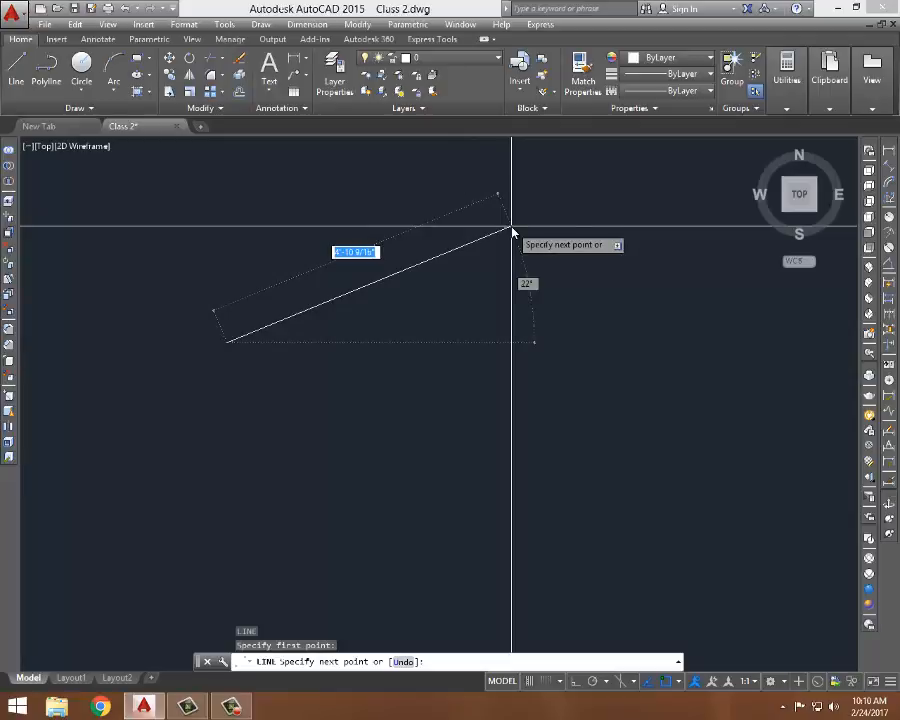
{"action": "key", "text": "F8"}
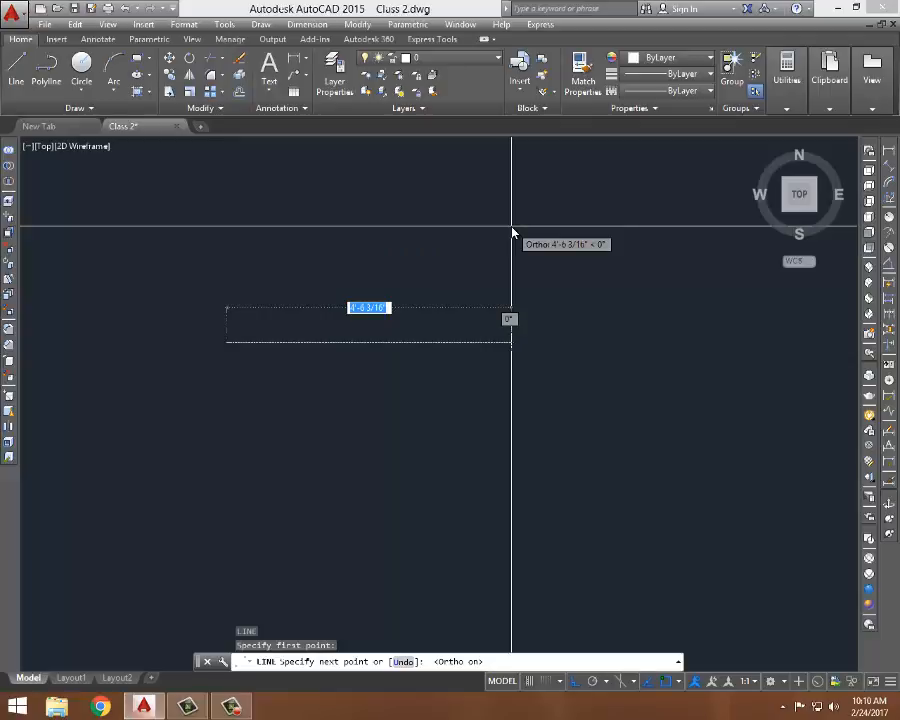
{"action": "left_click", "coordinate": [468, 296]}
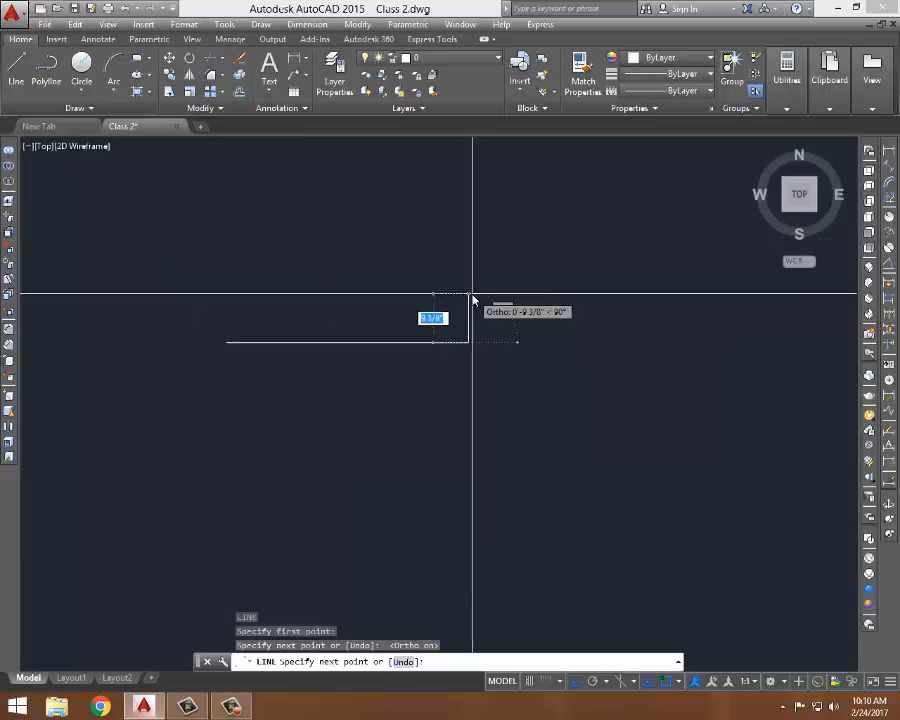
{"action": "key", "text": "Return"}
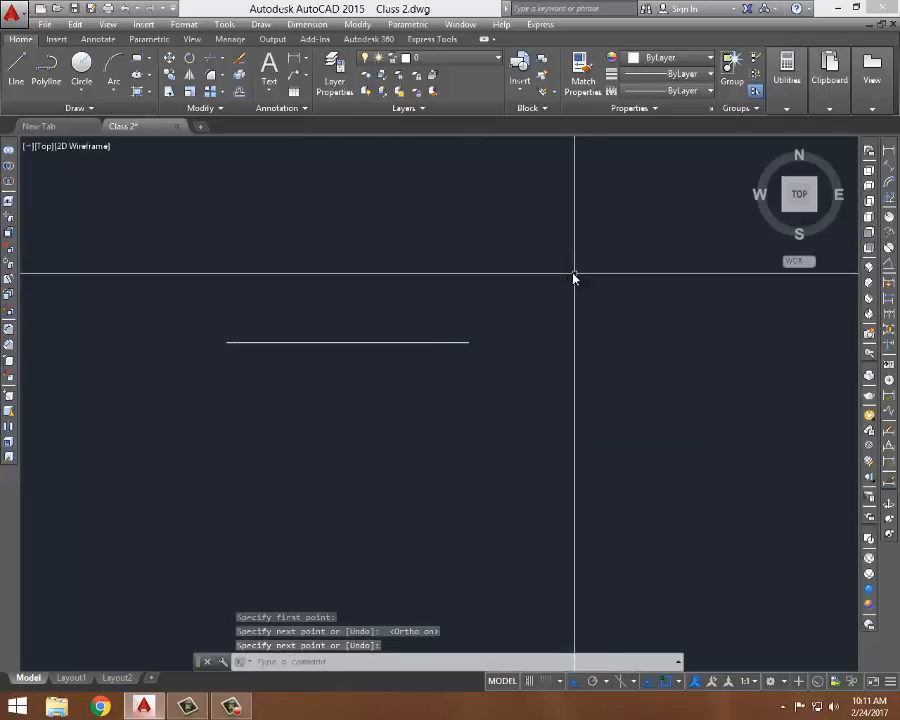
- Erase the horizontal line with a crossing selection window
{"action": "left_click", "coordinate": [530, 292]}
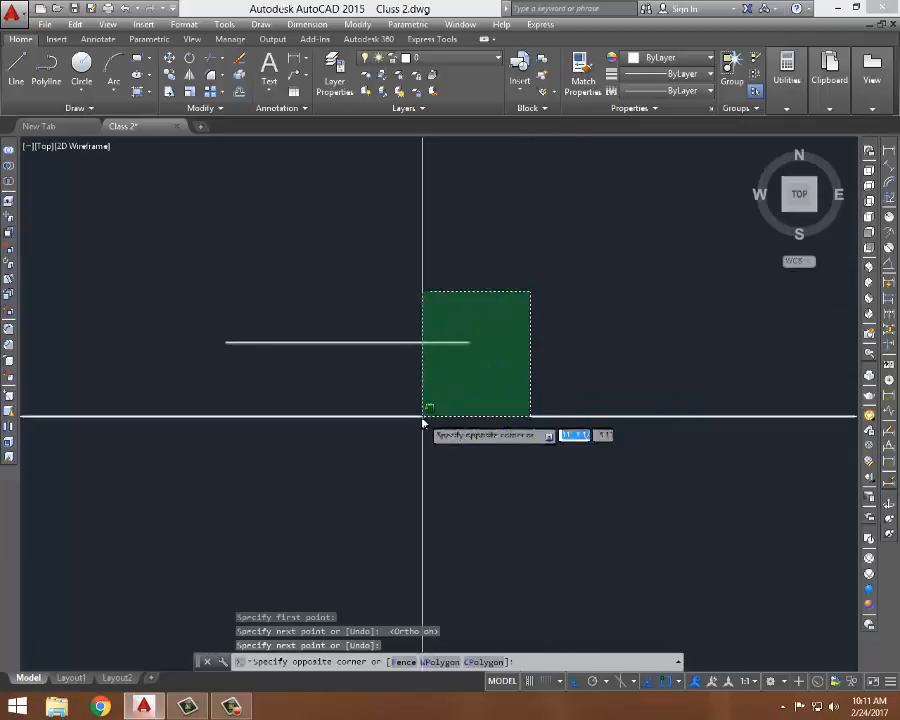
{"action": "left_click", "coordinate": [423, 416]}
{"action": "key", "text": "Delete"}
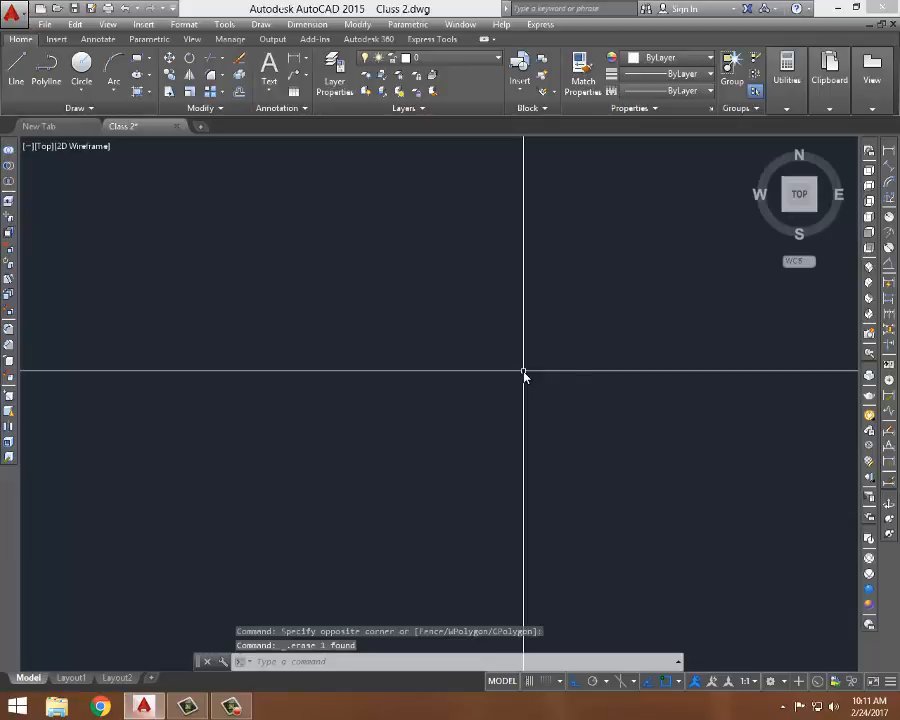
- Draw another horizontal line with Ortho on using the Line command
{"action": "type", "text": "l"}
{"action": "key", "text": "Return"}
{"action": "left_click", "coordinate": [233, 381]}
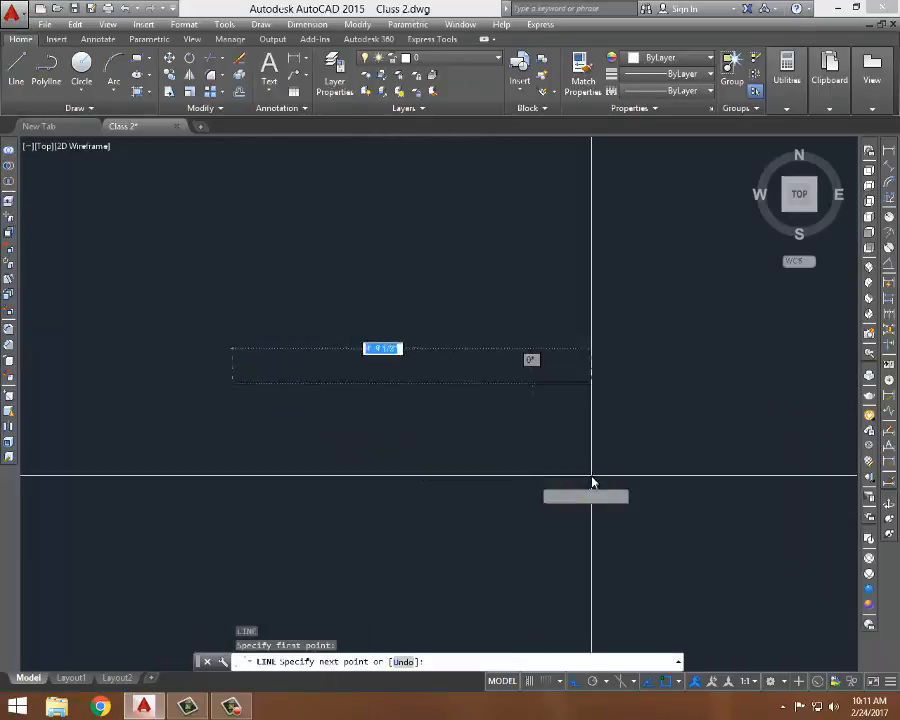
{"action": "left_click", "coordinate": [532, 430]}
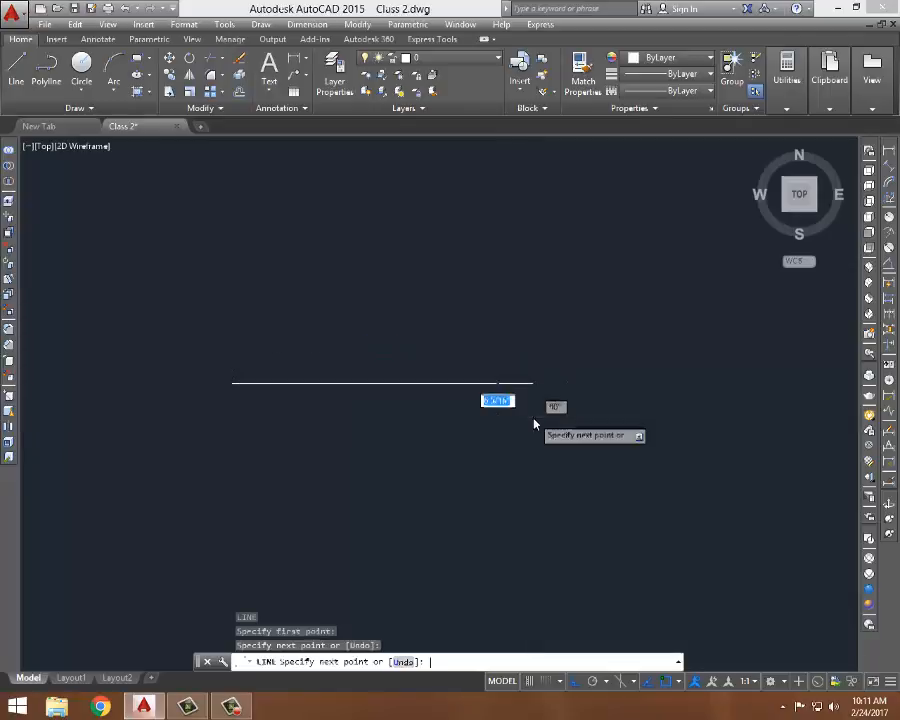
{"action": "key", "text": "Return"}
- Practise selecting the horizontal line with window and crossing selection boxes
{"action": "left_click", "coordinate": [539, 418]}
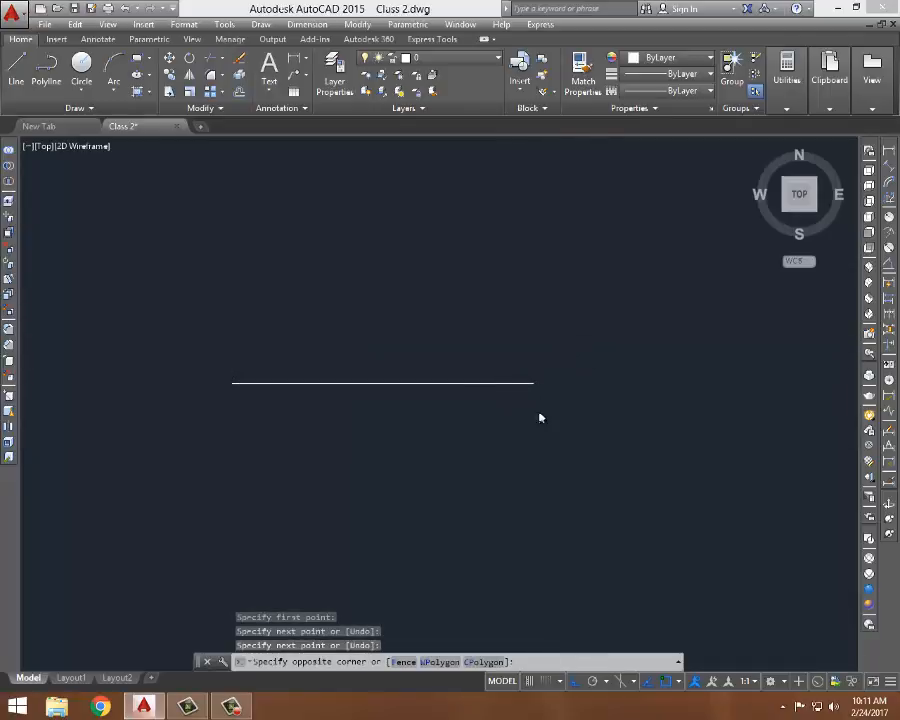
{"action": "left_click", "coordinate": [518, 436]}
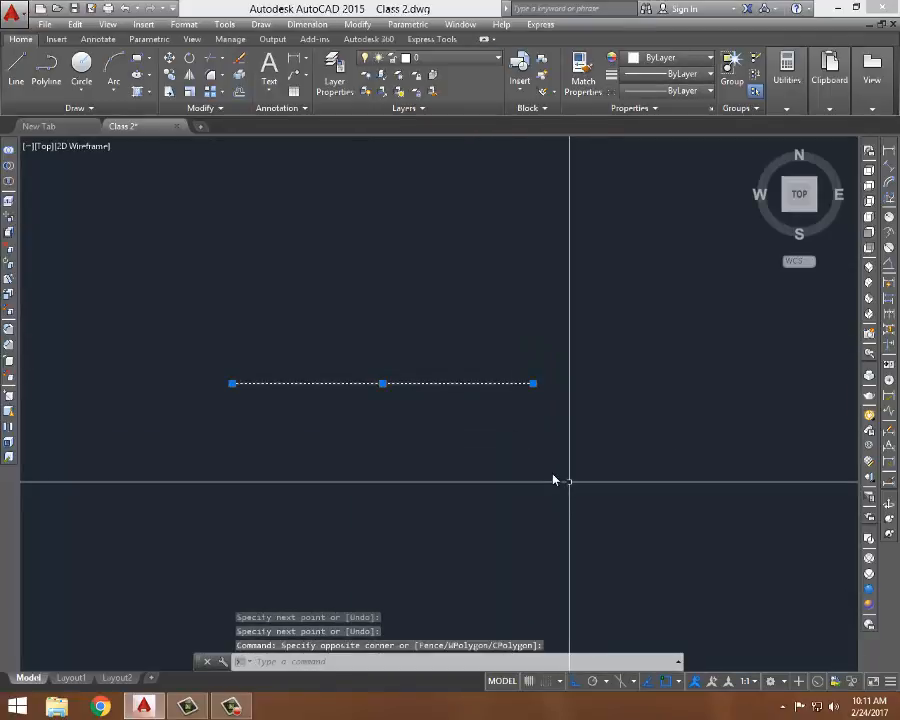
{"action": "scroll", "coordinate": [374, 414], "scroll_direction": "up", "scroll_amount": 4}
{"action": "scroll", "coordinate": [388, 416], "scroll_direction": "down", "scroll_amount": 4}
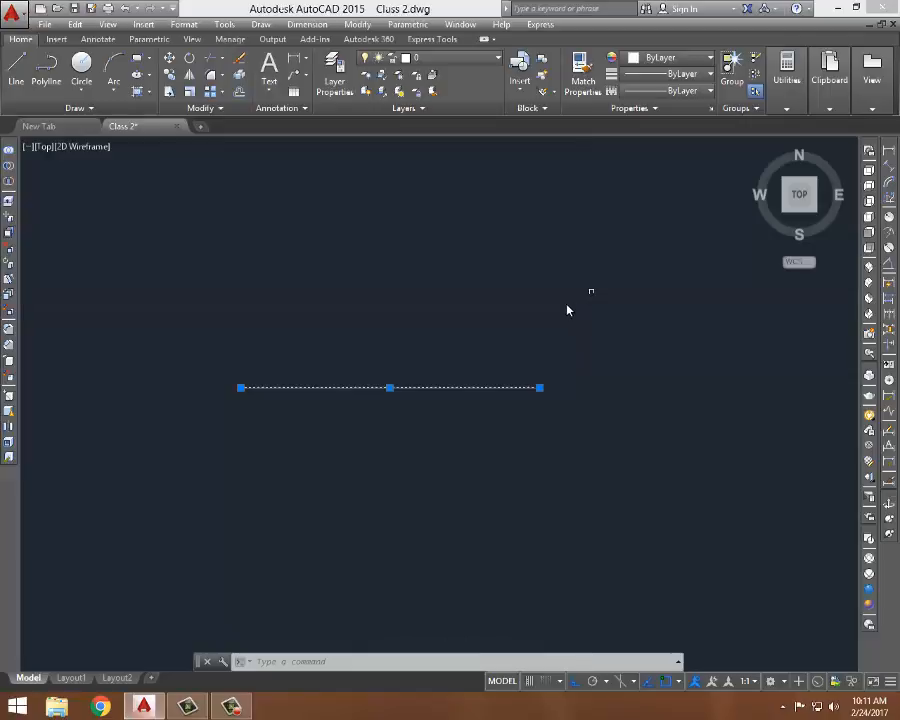
{"action": "left_click", "coordinate": [211, 351]}
{"action": "left_click", "coordinate": [241, 396]}
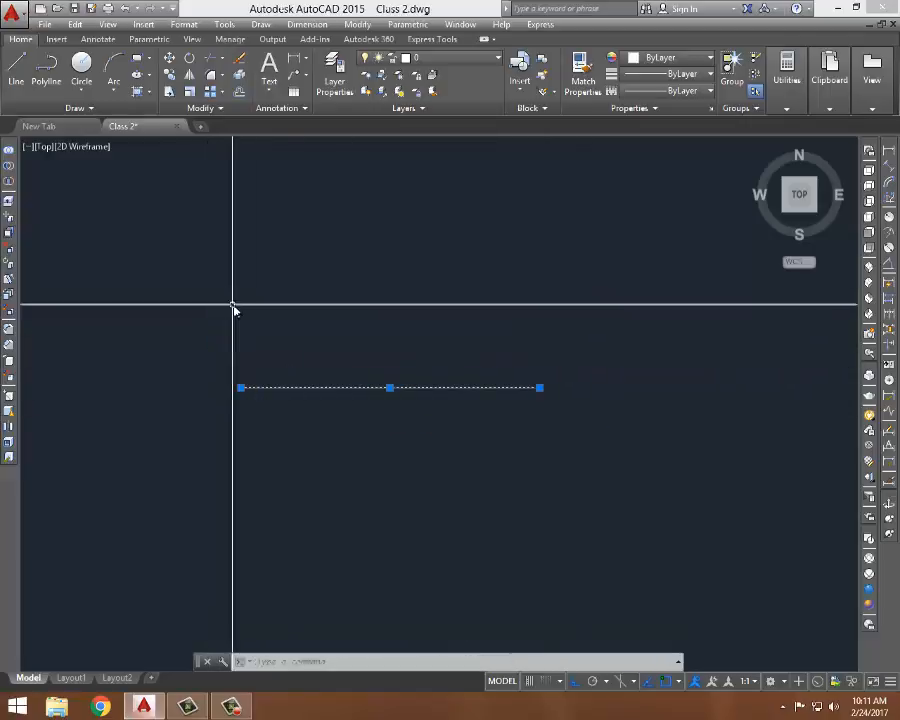
{"action": "left_click", "coordinate": [360, 354]}
{"action": "left_click", "coordinate": [404, 347]}
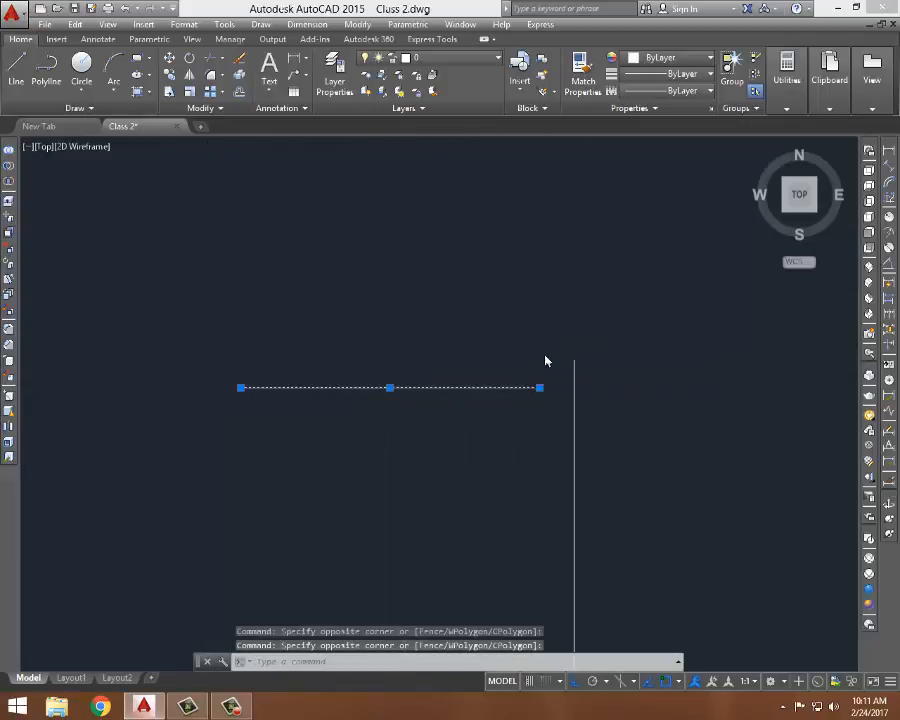
{"action": "left_click", "coordinate": [518, 354]}
{"action": "left_click", "coordinate": [557, 376]}
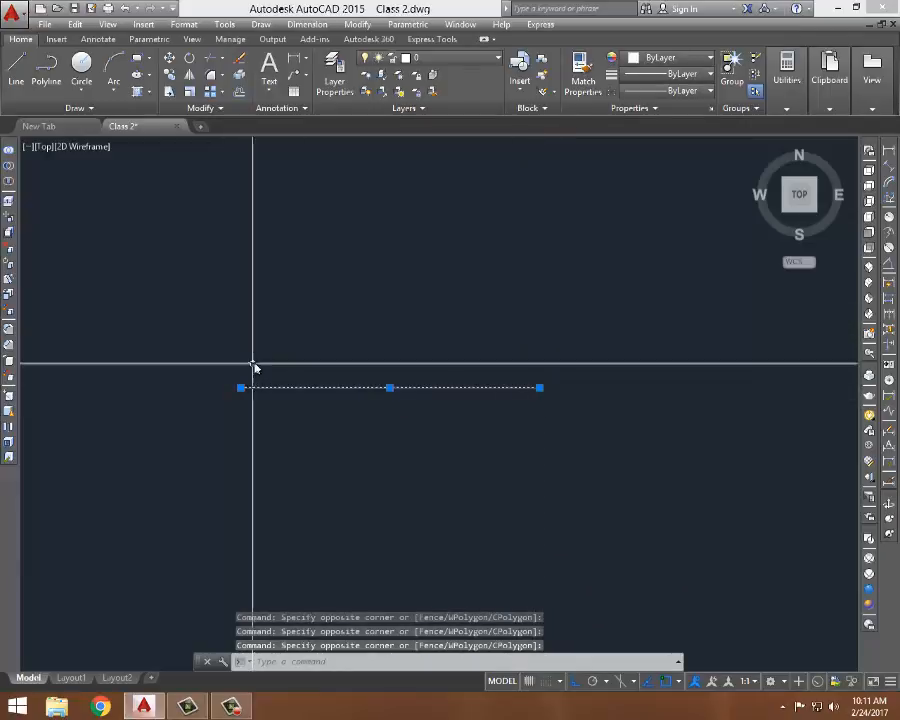
{"action": "left_click", "coordinate": [254, 362]}
{"action": "left_click", "coordinate": [252, 359]}
{"action": "left_click", "coordinate": [563, 363]}
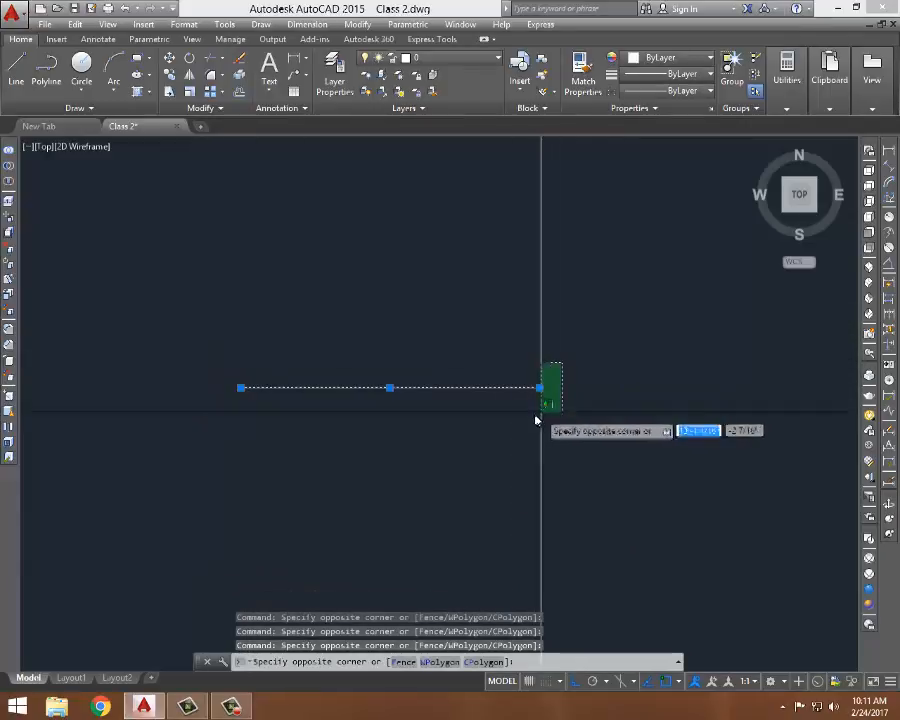
{"action": "left_click", "coordinate": [577, 374]}
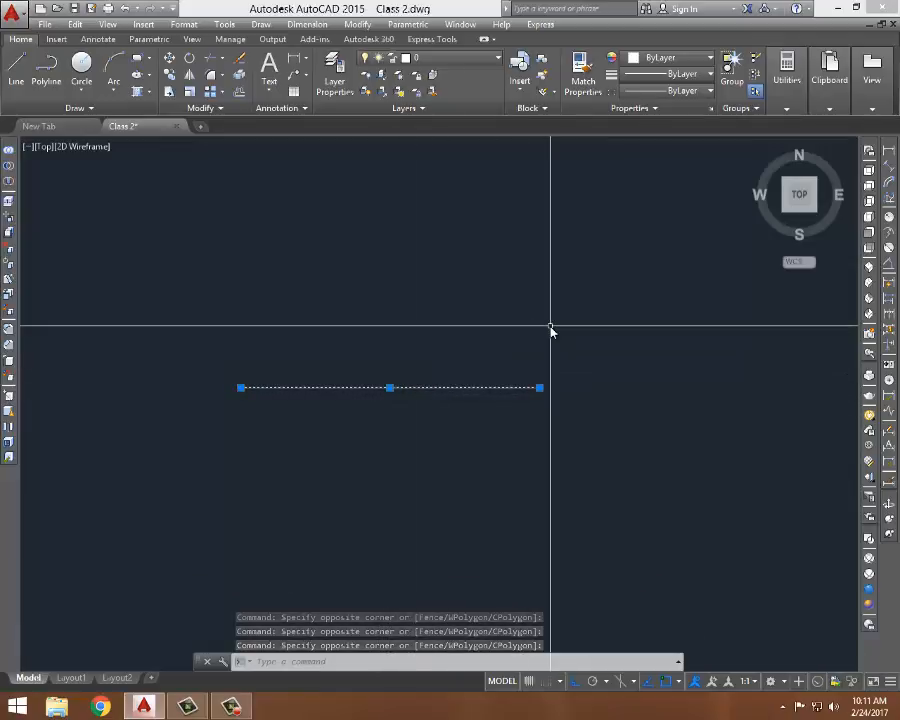
{"action": "middle_click_drag", "start_coordinate": [531, 299], "coordinate": [550, 308]}
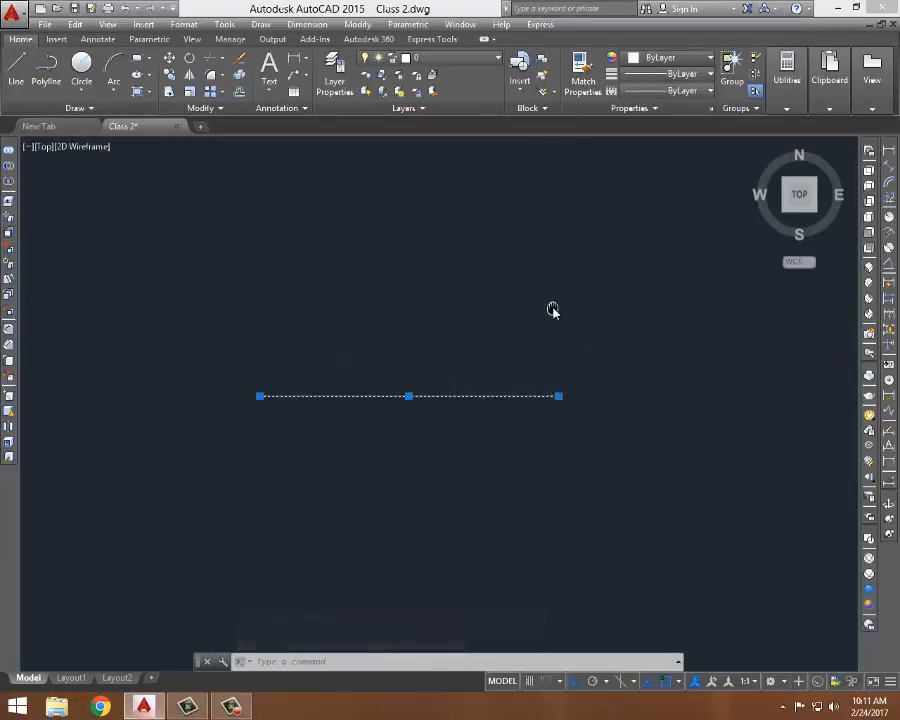
- Erase the selected horizontal line, then draw a new 4' horizontal line with Ortho using the Line command
{"action": "key", "text": "Delete"}
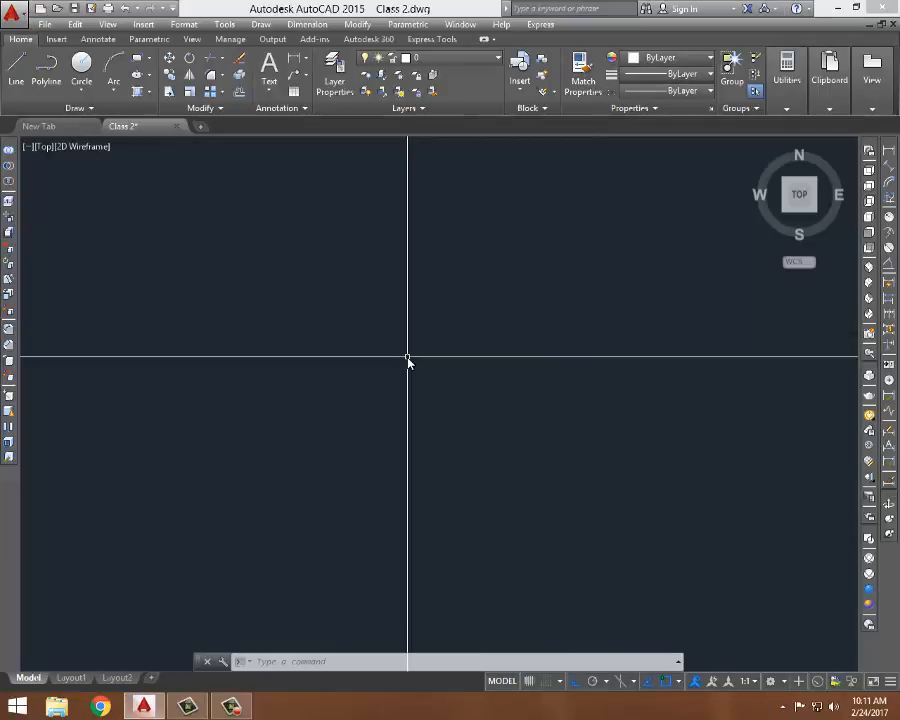
{"action": "type", "text": "l"}
{"action": "key", "text": "Return"}
{"action": "left_click", "coordinate": [241, 374]}
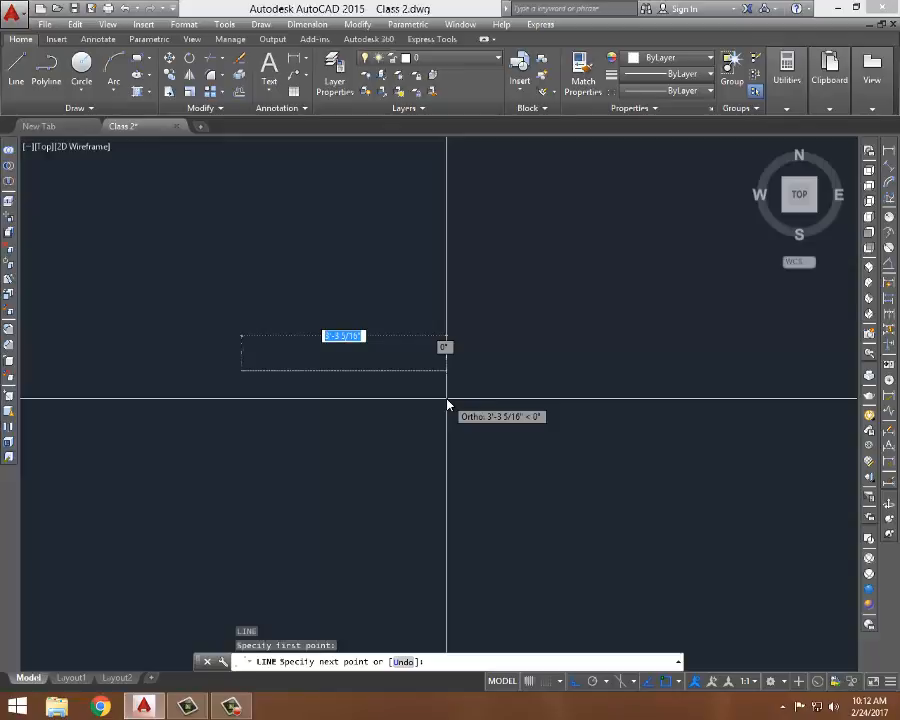
{"action": "type", "text": "45"}
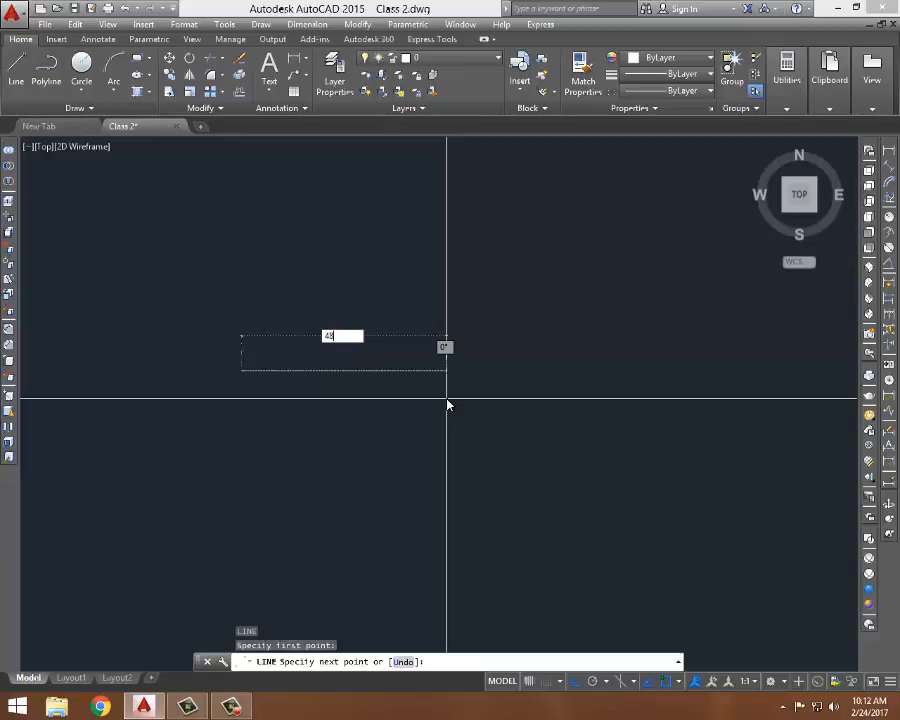
{"action": "key", "text": "Return"}
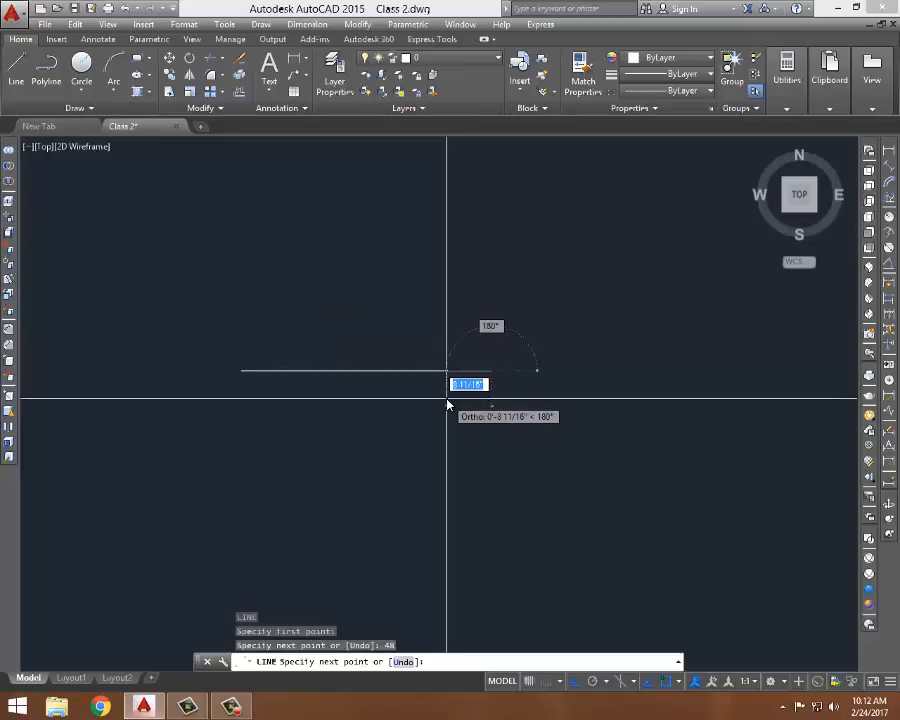
{"action": "key", "text": "Return"}
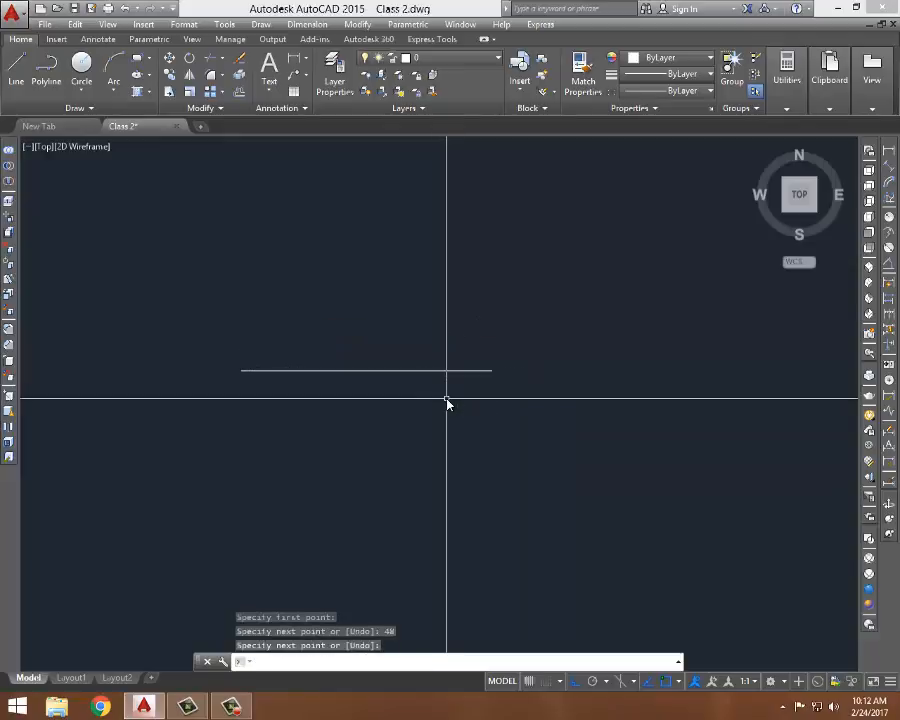
- Draw a second horizontal line 48 units long below the first one with the Line command
{"action": "type", "text": "l"}
{"action": "key", "text": "Return"}
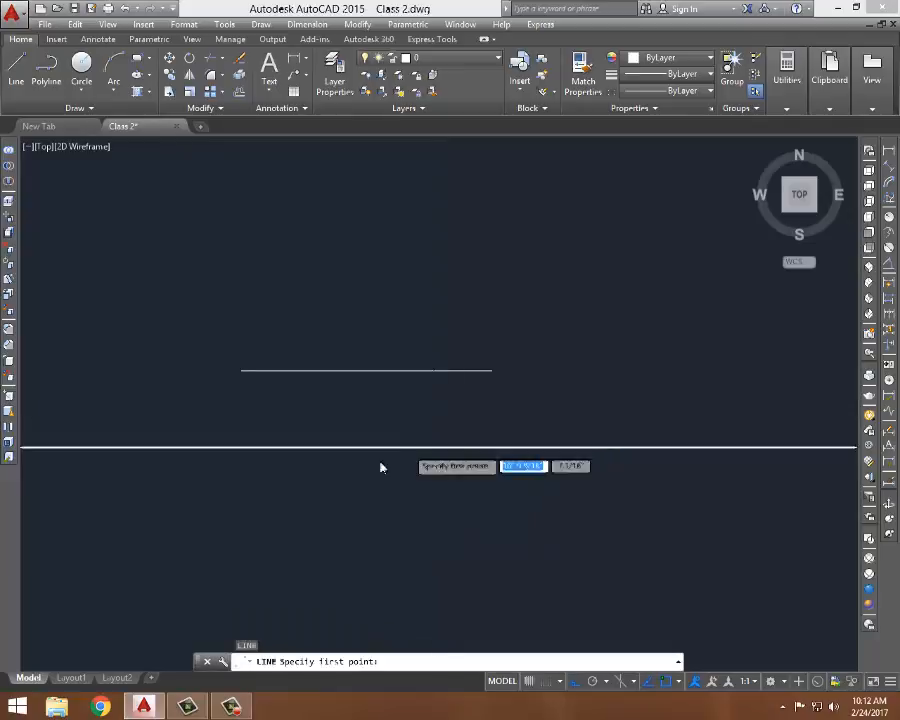
{"action": "left_click", "coordinate": [241, 425]}
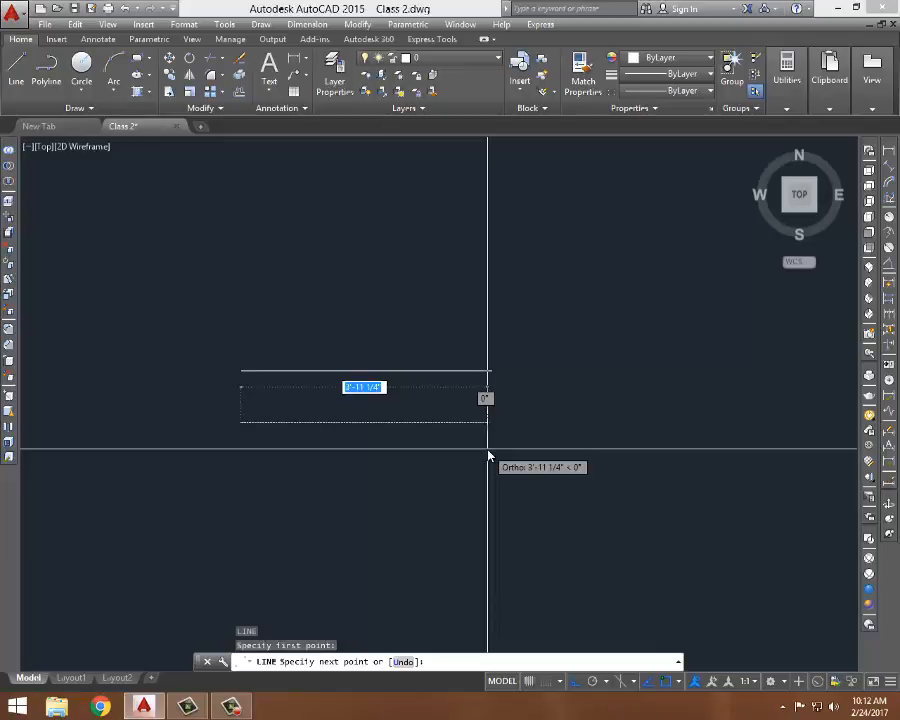
{"action": "type", "text": "48"}
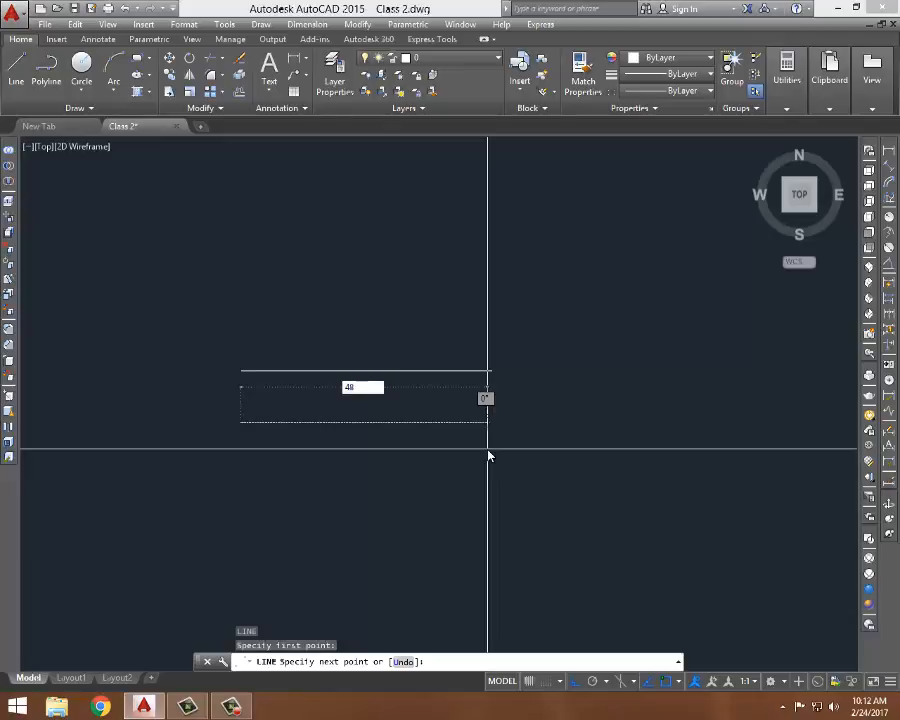
{"action": "key", "text": "Return"}
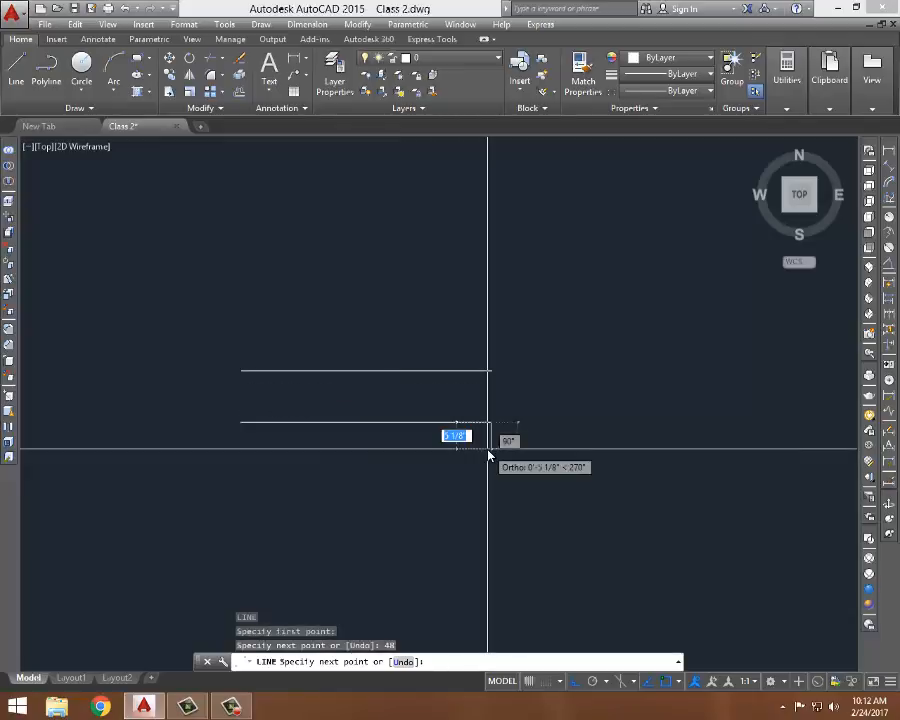
{"action": "key", "text": "Return"}
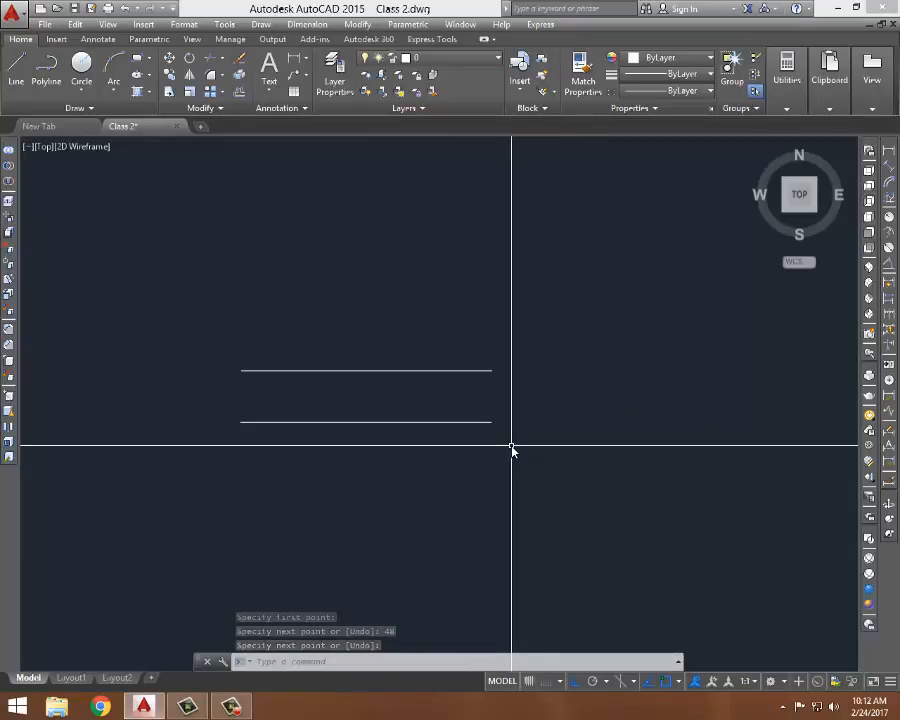
- Select the lower line with a crossing window, inspect its endpoint grip options, and clear the selection
{"action": "left_click", "coordinate": [508, 402]}
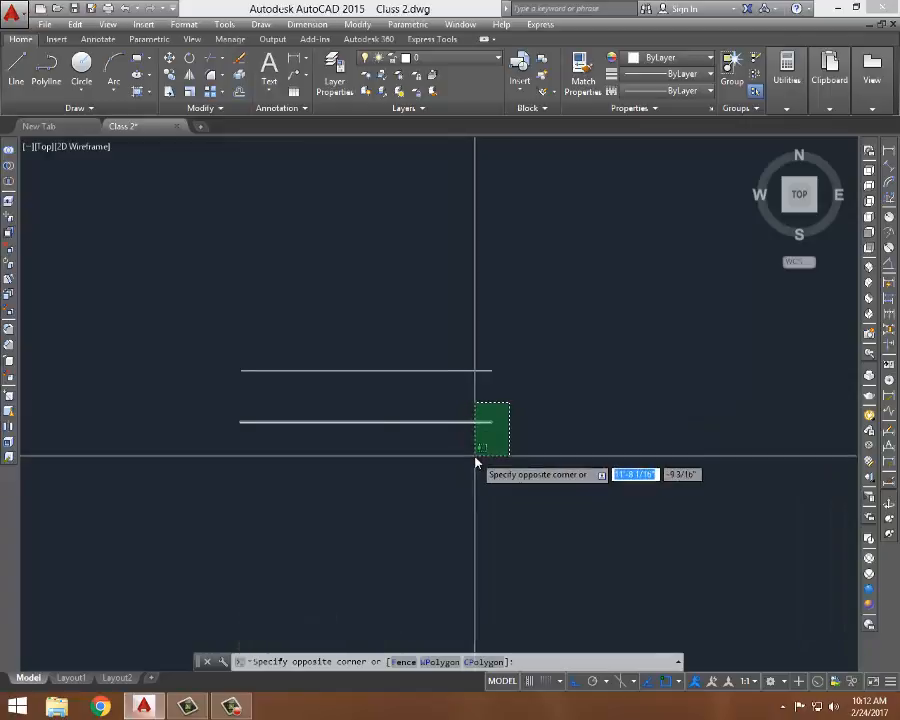
{"action": "left_click", "coordinate": [475, 460]}
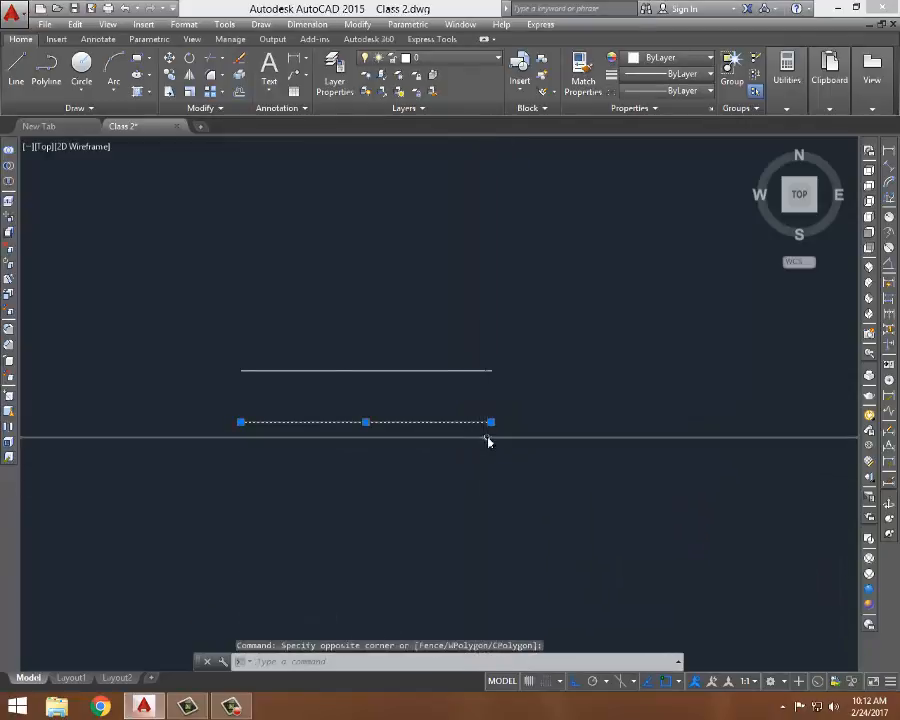
{"action": "mouse_move", "coordinate": [491, 425]}
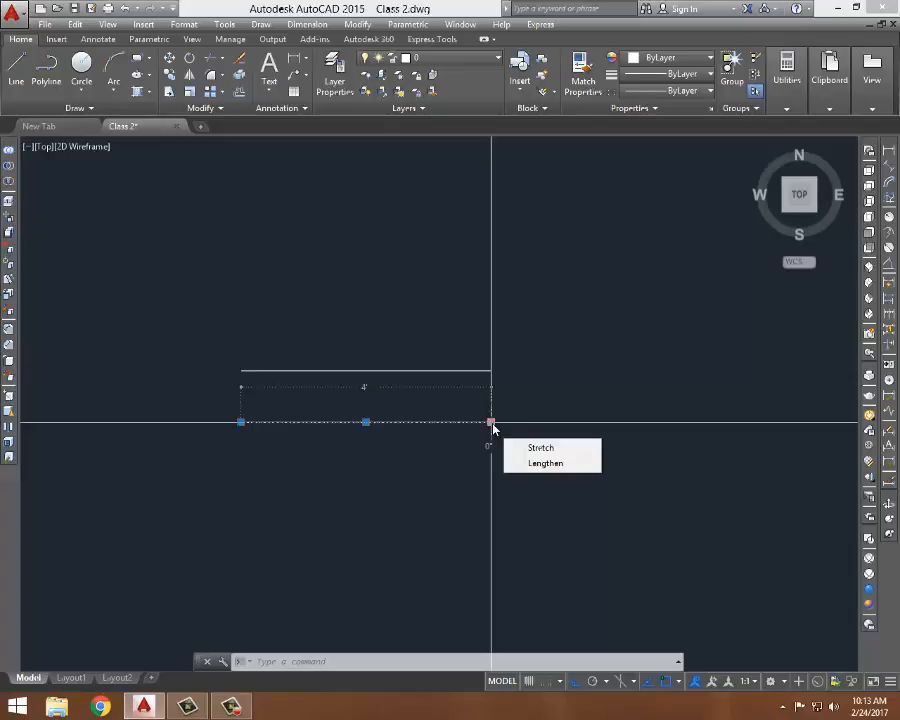
{"action": "key", "text": "Escape"}
{"action": "key", "text": "Escape"}
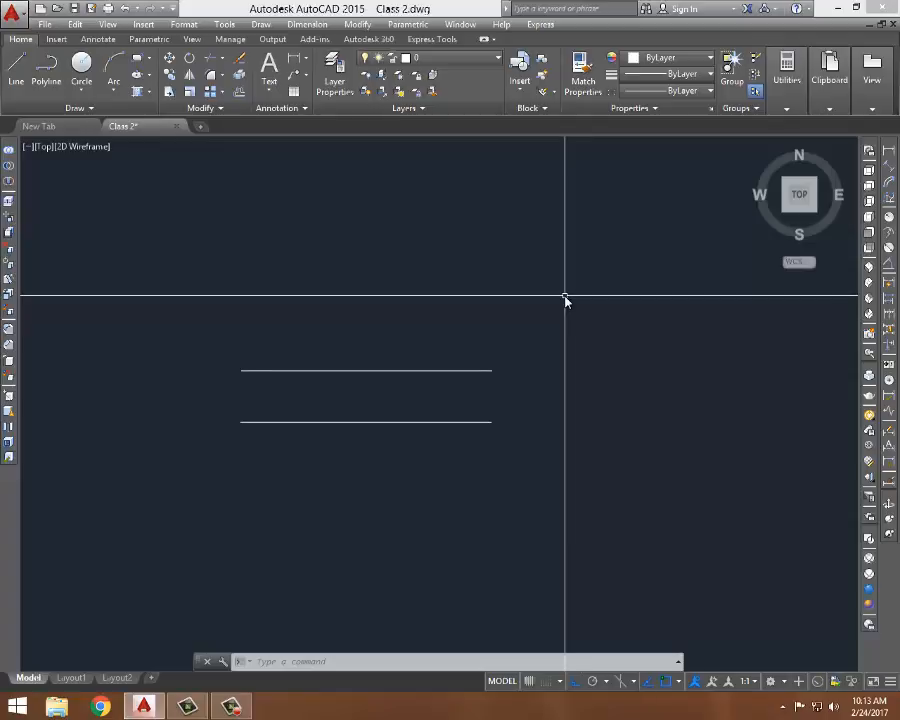
- Add a linear dimension (DLI) to the upper line's length, placing it just above the line
{"action": "type", "text": "DL"}
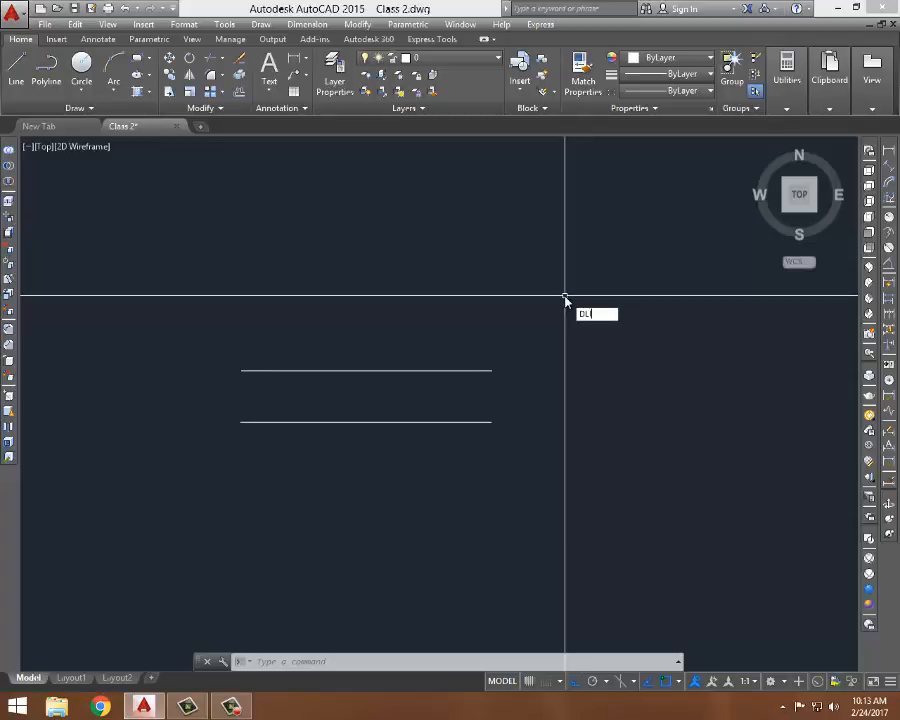
{"action": "type", "text": "I"}
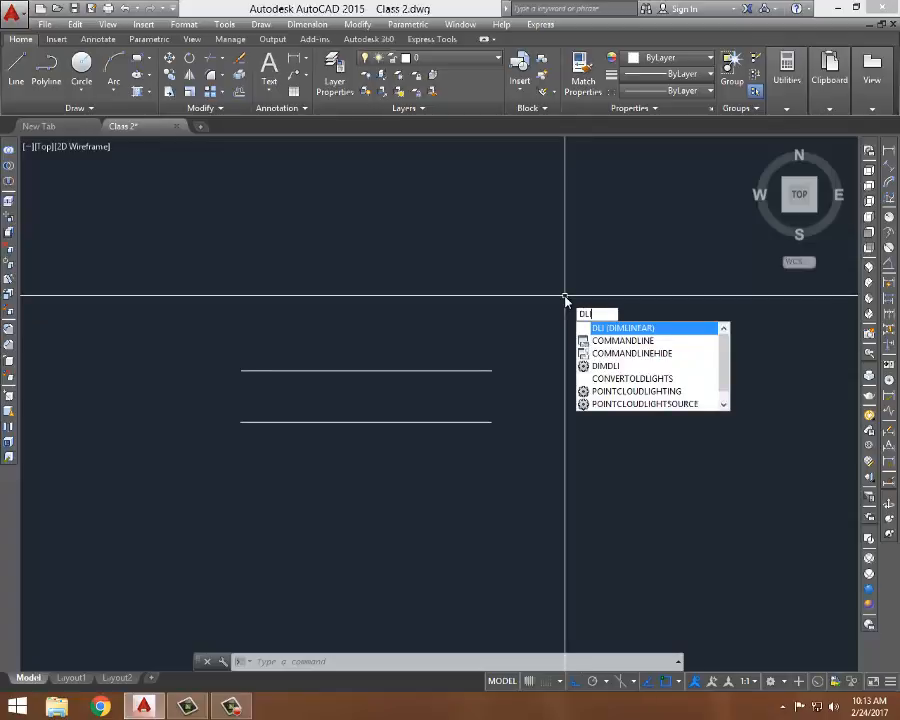
{"action": "key", "text": "Return"}
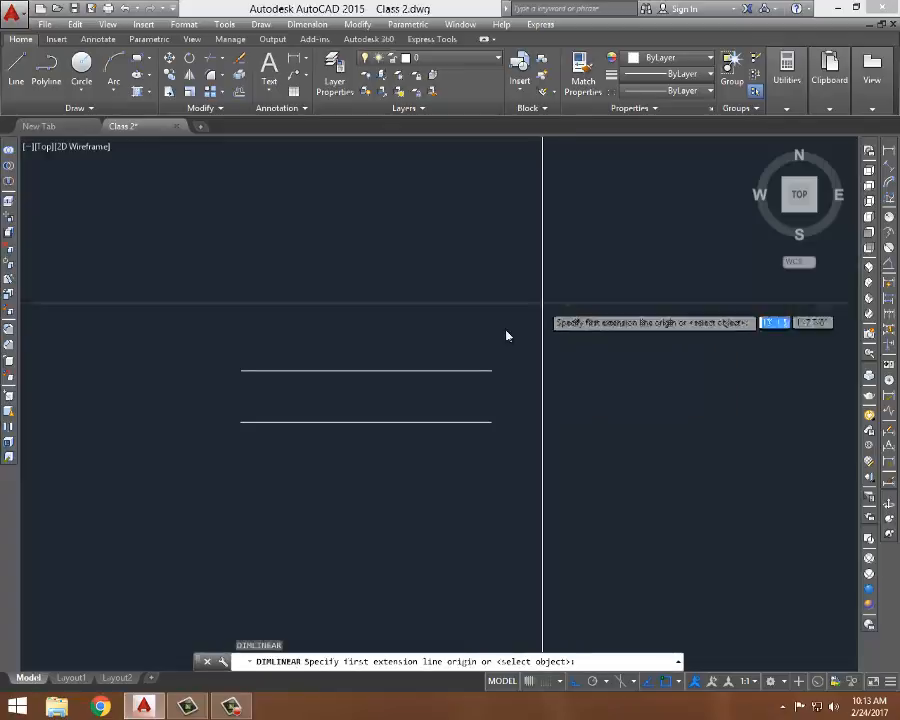
{"action": "left_click", "coordinate": [492, 371]}
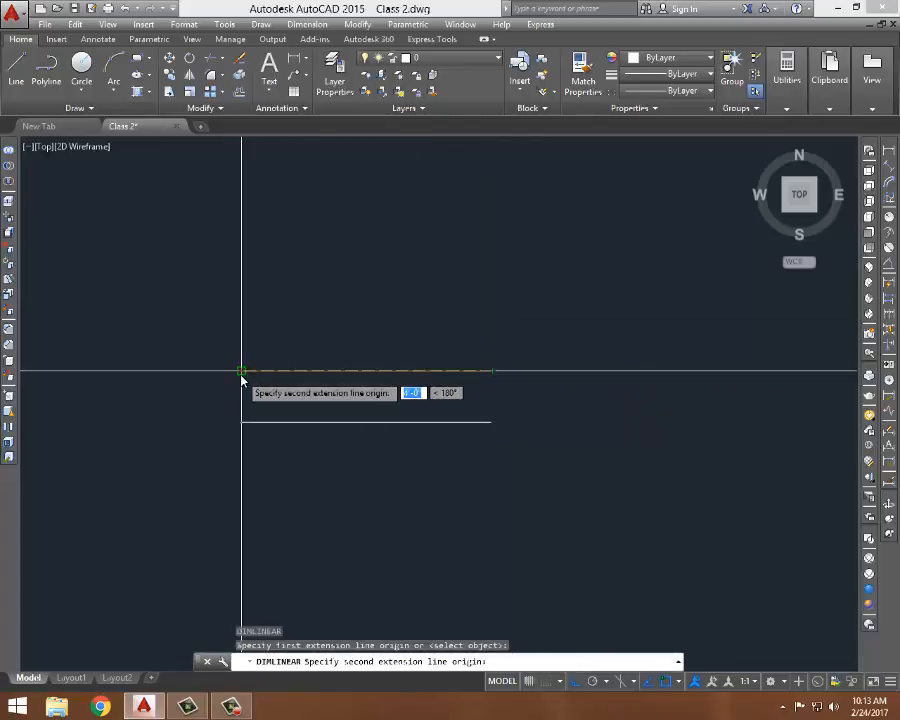
{"action": "left_click", "coordinate": [241, 372]}
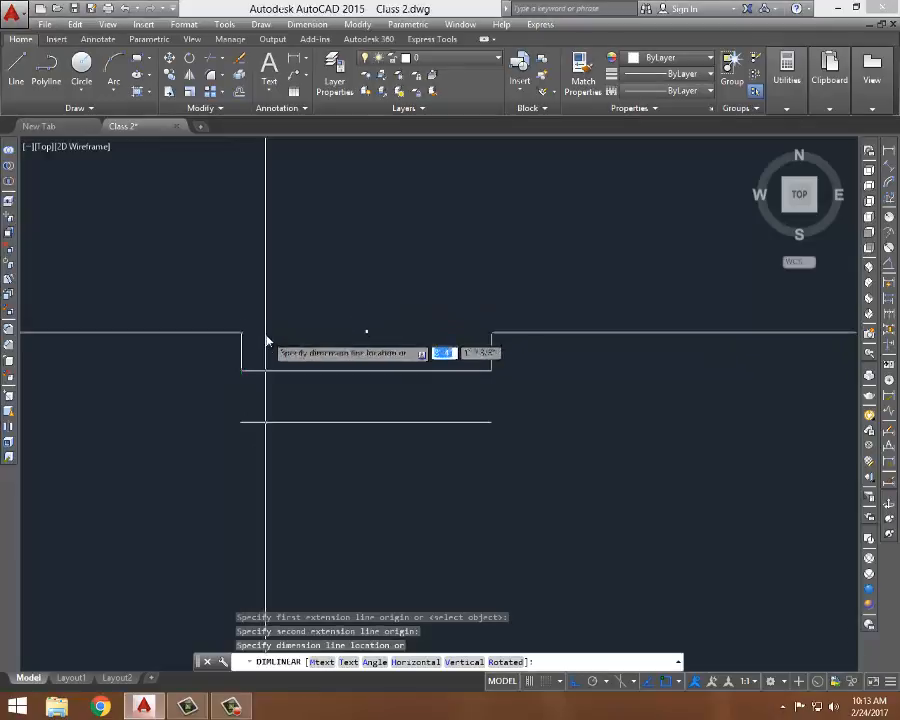
{"action": "left_click", "coordinate": [270, 350]}
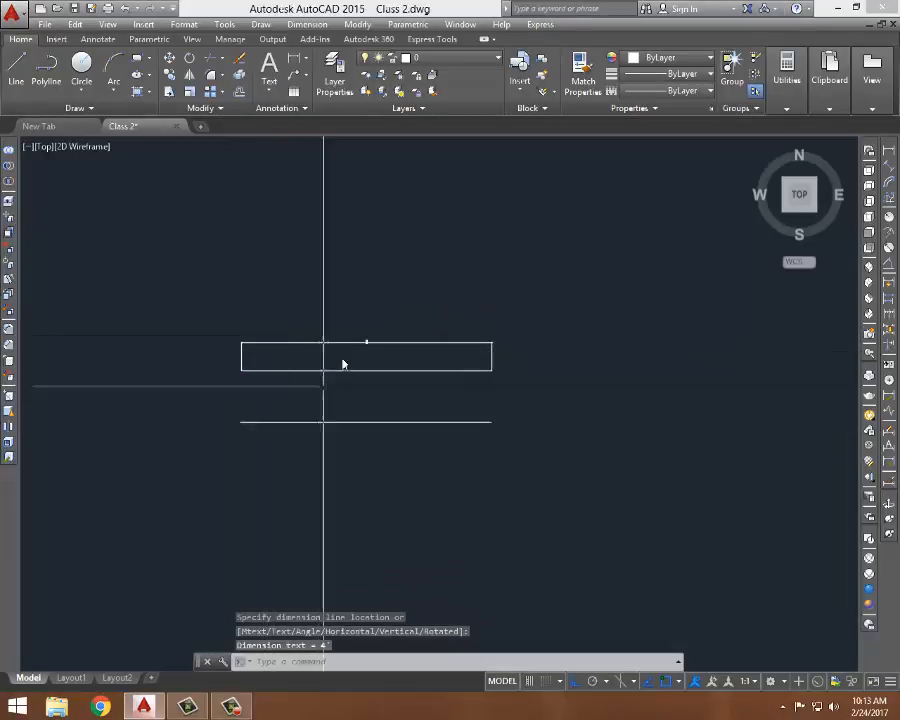
- Draw a 4' vertical line downward with Ortho using the Line command below the horizontal lines
{"action": "scroll", "coordinate": [340, 358], "scroll_direction": "up", "scroll_amount": 4}
{"action": "scroll", "coordinate": [444, 272], "scroll_direction": "up", "scroll_amount": 5}
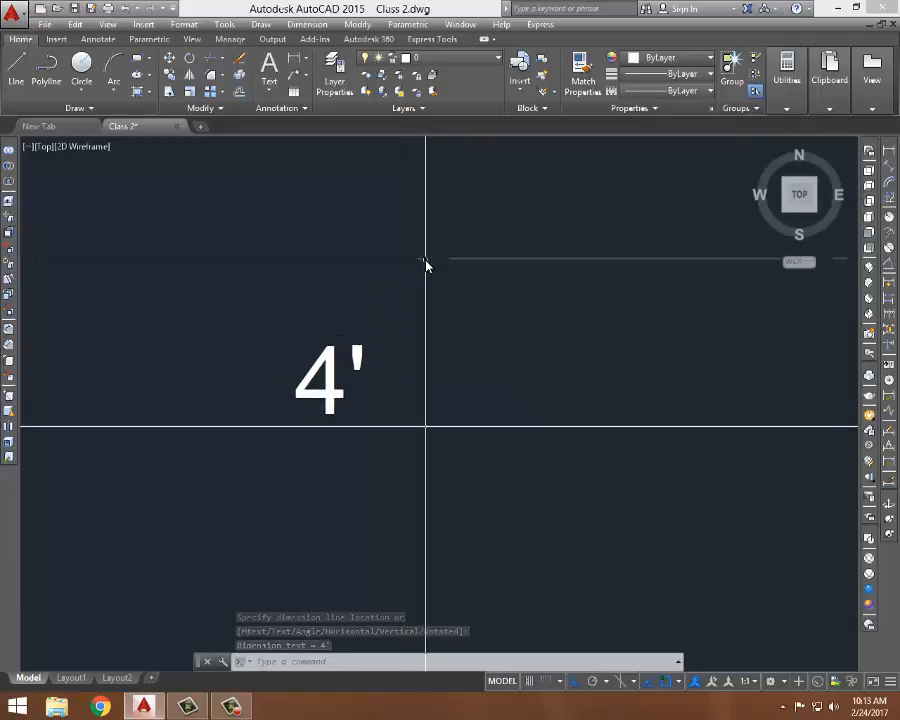
{"action": "scroll", "coordinate": [428, 250], "scroll_direction": "down", "scroll_amount": 10}
{"action": "scroll", "coordinate": [440, 236], "scroll_direction": "up", "scroll_amount": 2}
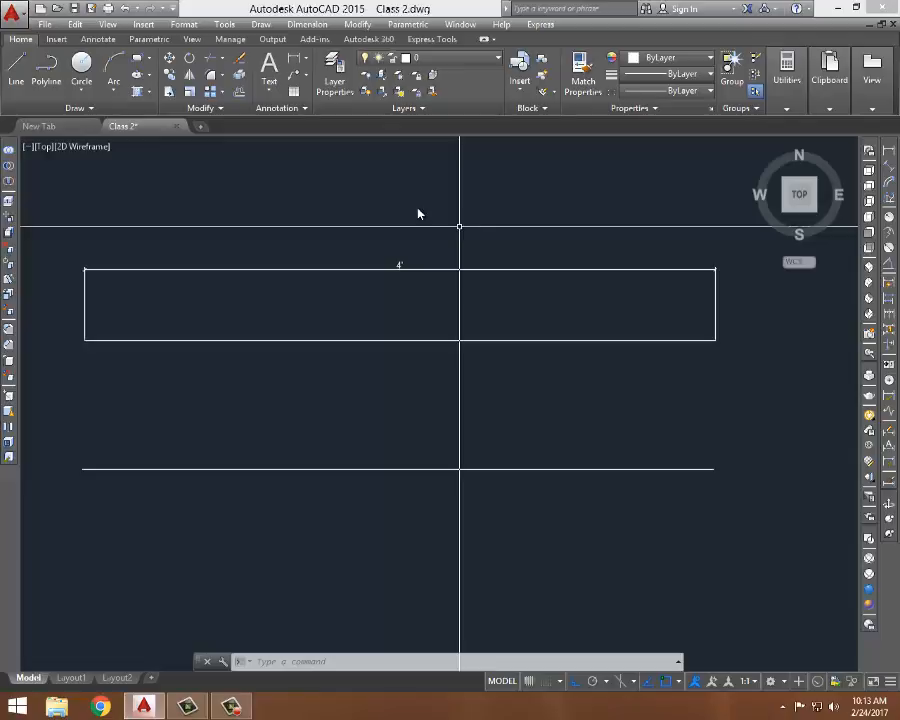
{"action": "scroll", "coordinate": [418, 211], "scroll_direction": "down", "scroll_amount": 2}
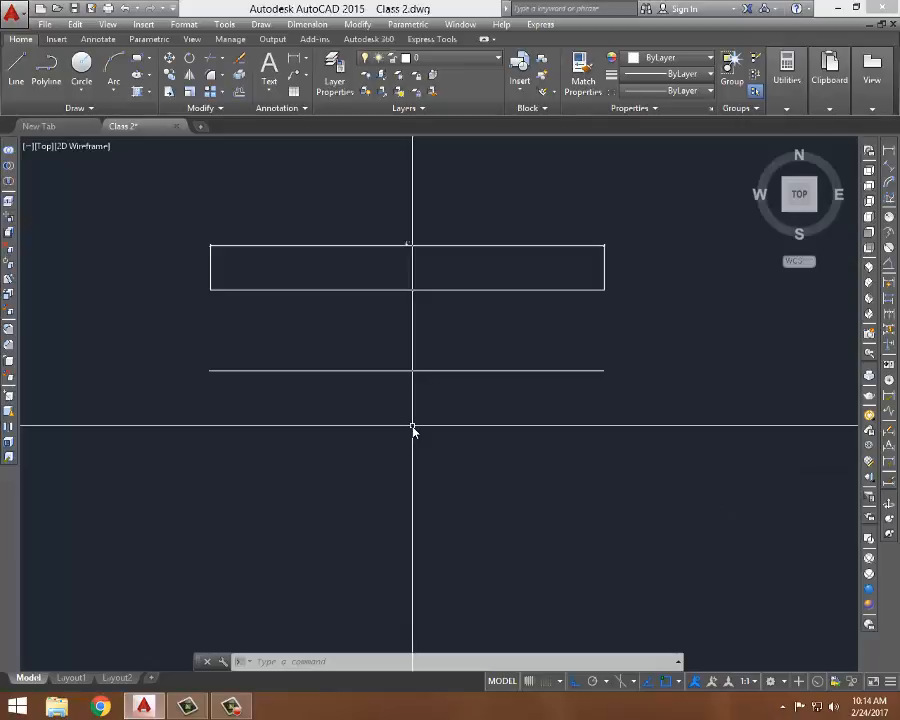
{"action": "type", "text": "l"}
{"action": "key", "text": "Return"}
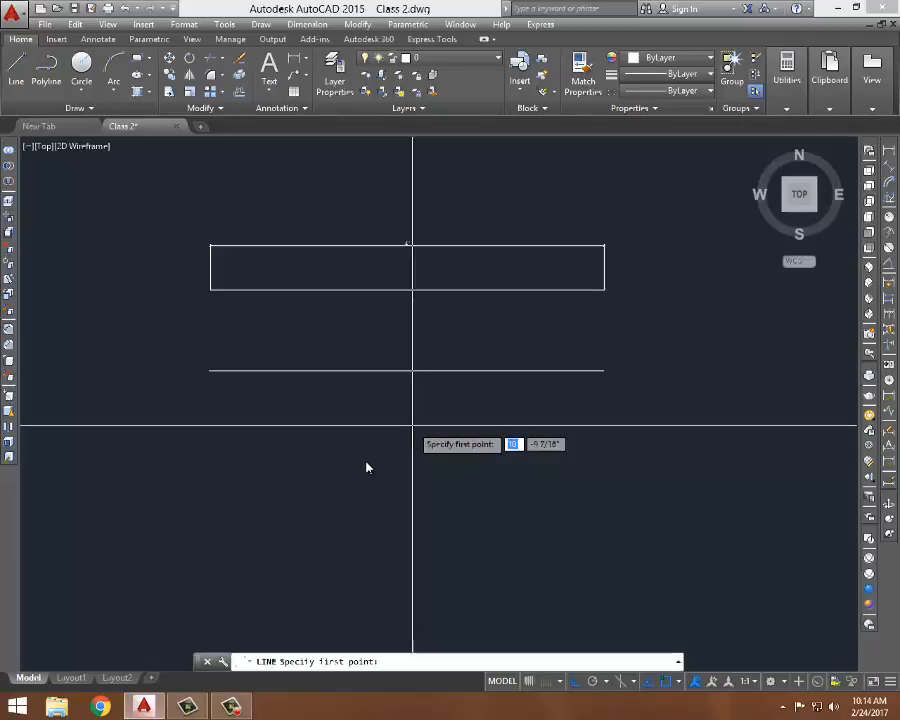
{"action": "left_click", "coordinate": [332, 493]}
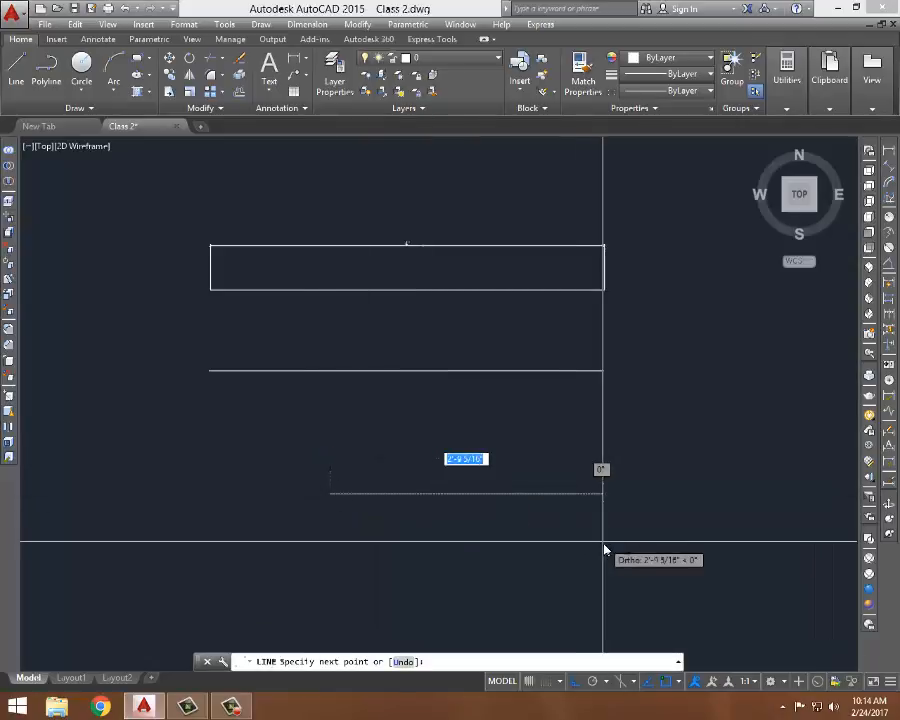
{"action": "scroll", "coordinate": [493, 408], "scroll_direction": "down", "scroll_amount": 3}
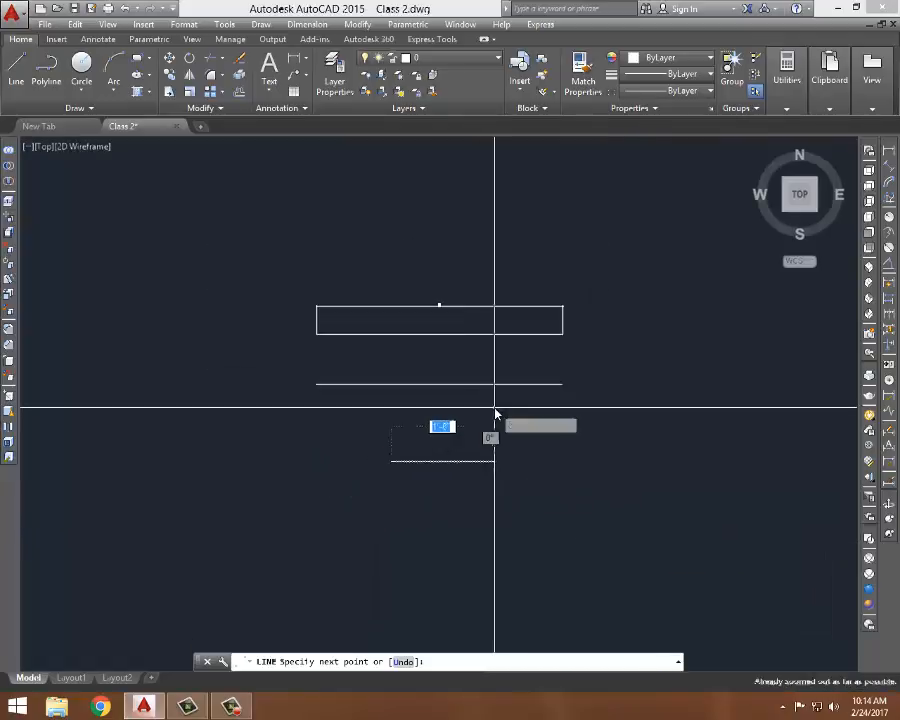
{"action": "middle_click_drag", "start_coordinate": [421, 587], "coordinate": [412, 548]}
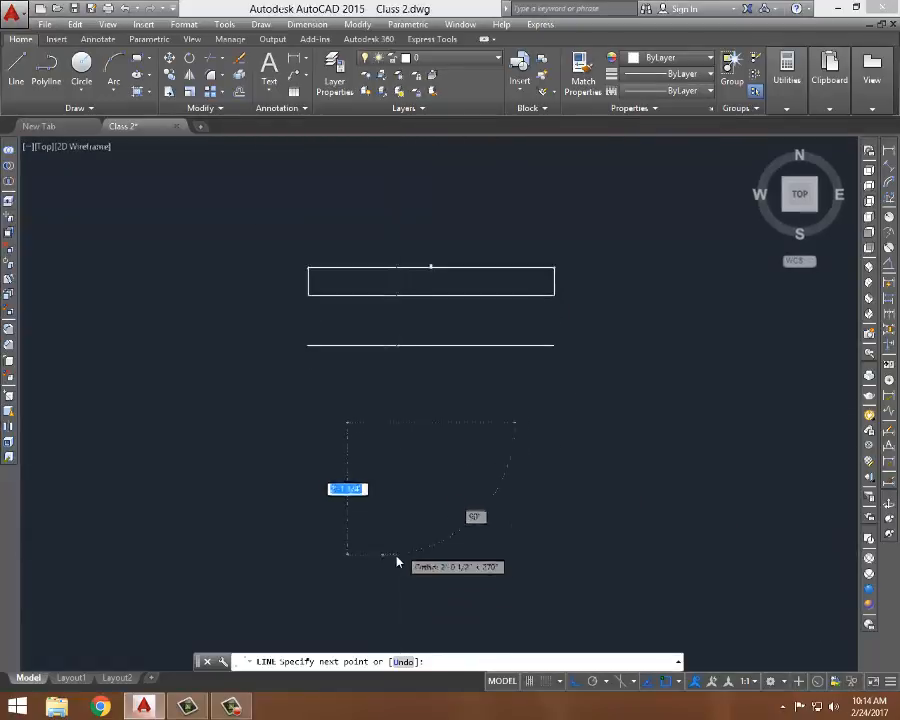
{"action": "scroll", "coordinate": [397, 556], "scroll_direction": "up", "scroll_amount": 2}
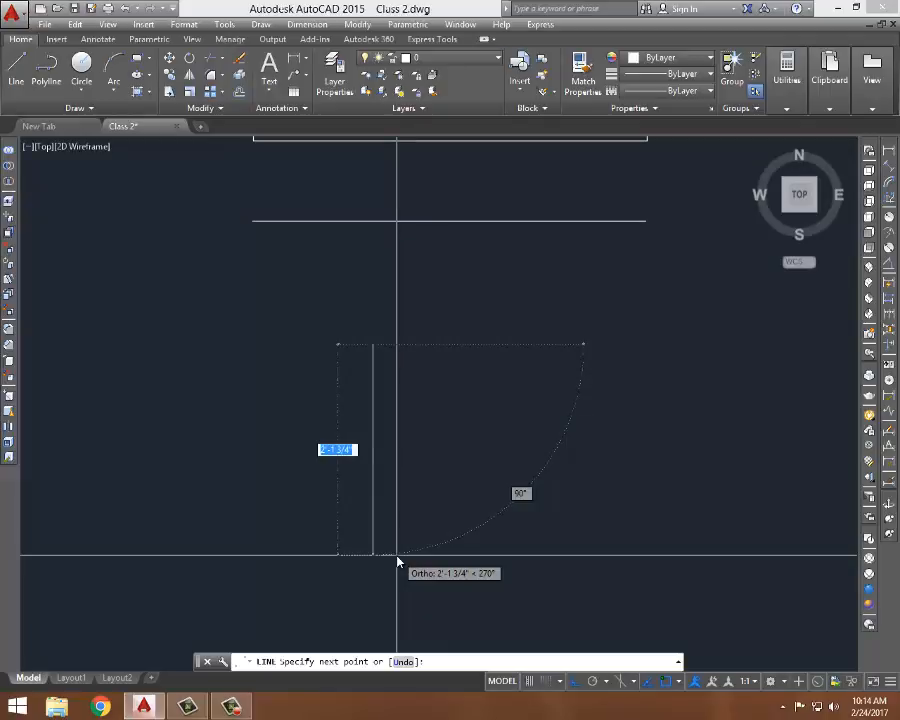
{"action": "type", "text": "4"}
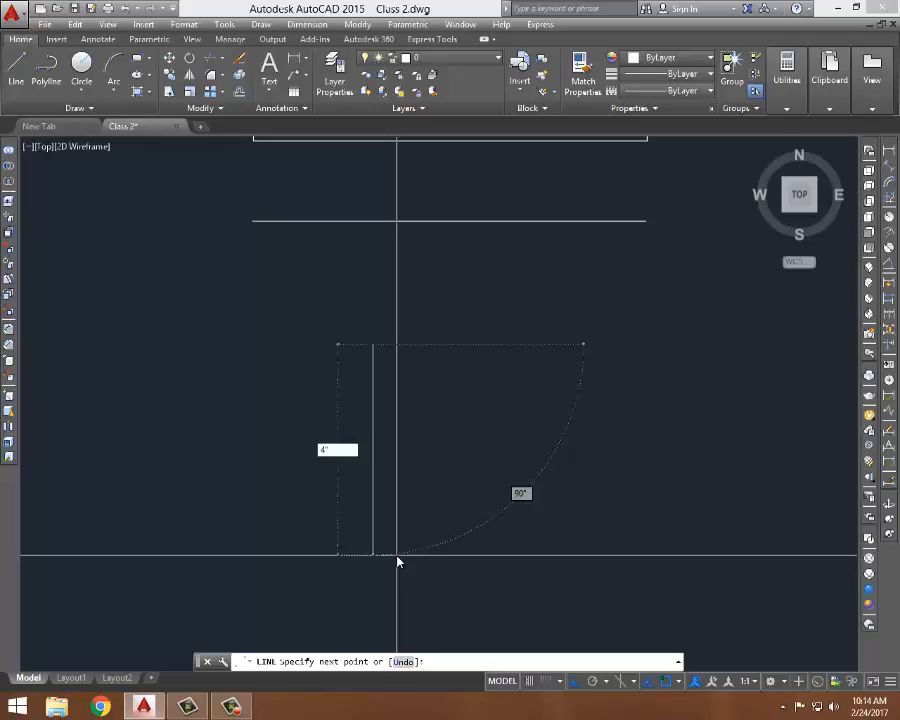
{"action": "type", "text": "4'"}
{"action": "key", "text": "BackSpace"}
{"action": "type", "text": "'"}
{"action": "key", "text": "Return"}
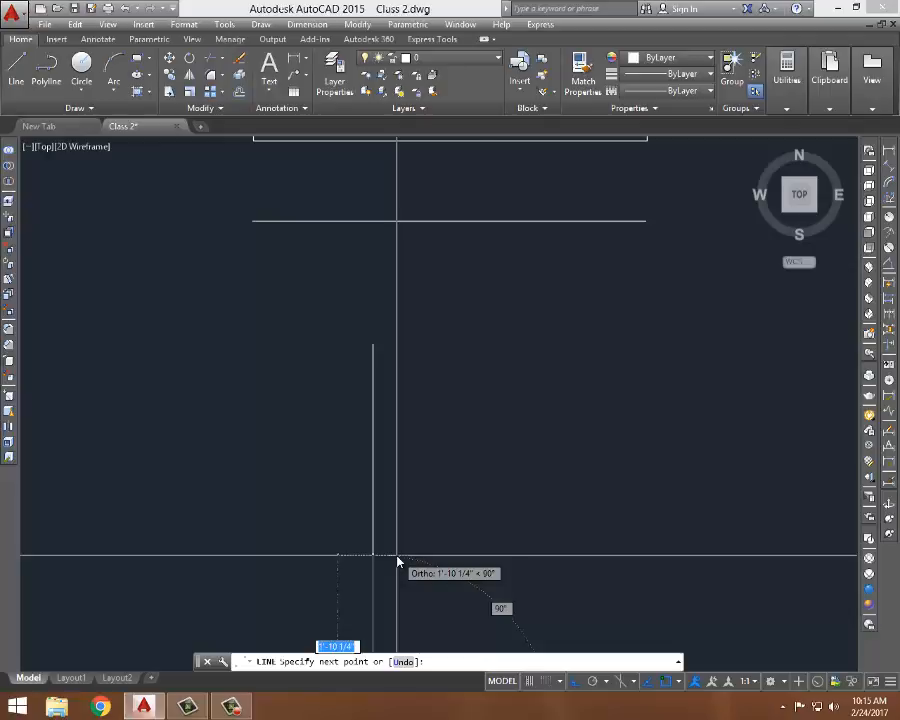
{"action": "key", "text": "Escape"}
- Practise selecting the vertical line with crossing selection windows, then clear the selection
{"action": "scroll", "coordinate": [432, 346], "scroll_direction": "down", "scroll_amount": 3}
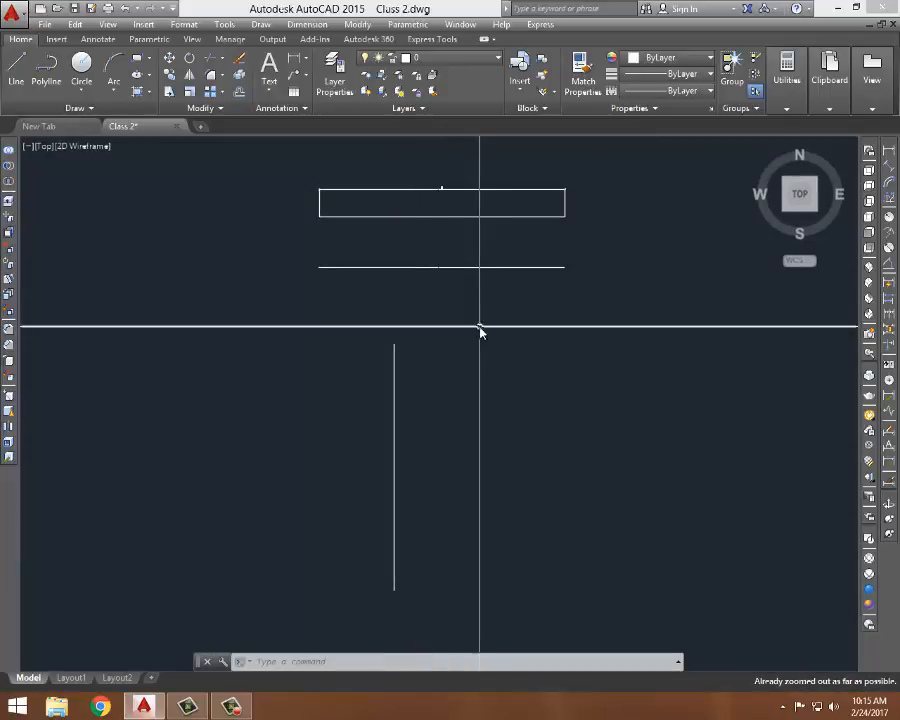
{"action": "middle_click_drag", "start_coordinate": [439, 382], "coordinate": [427, 369]}
{"action": "left_click", "coordinate": [442, 344]}
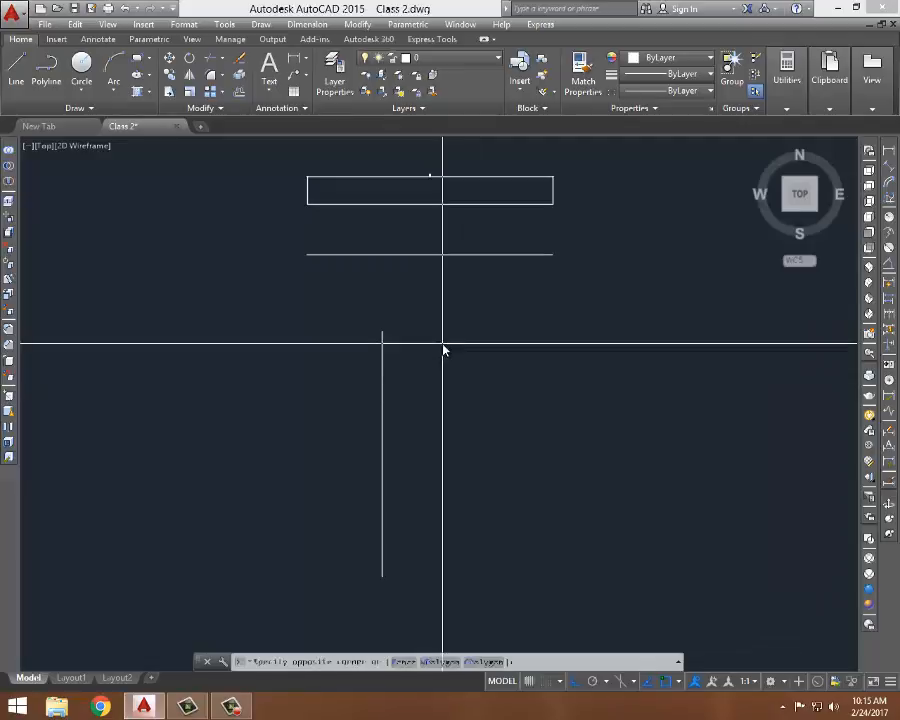
{"action": "left_click", "coordinate": [350, 411]}
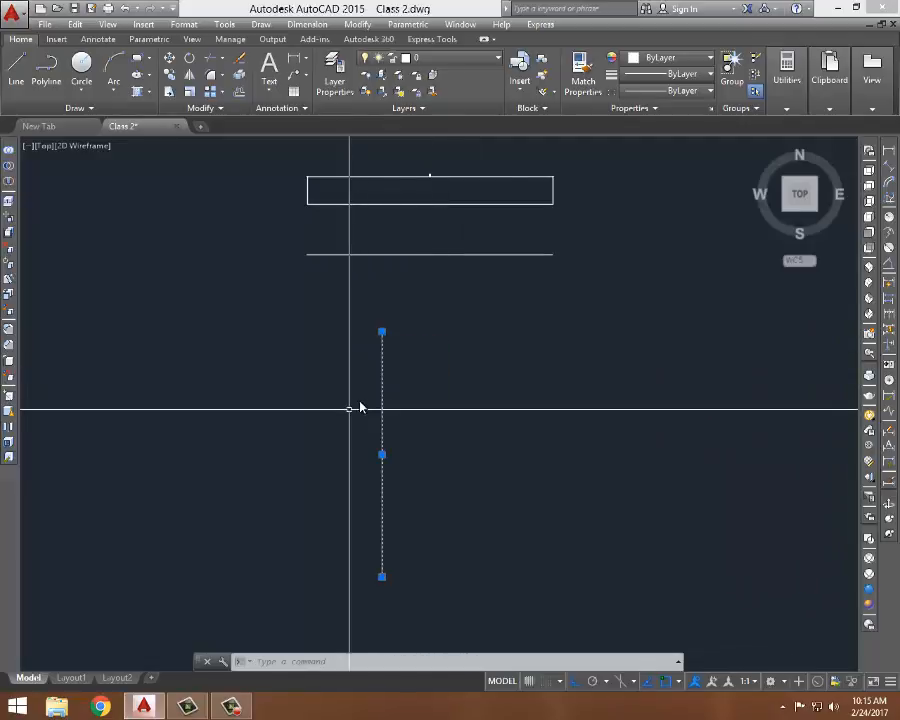
{"action": "left_click", "coordinate": [453, 349]}
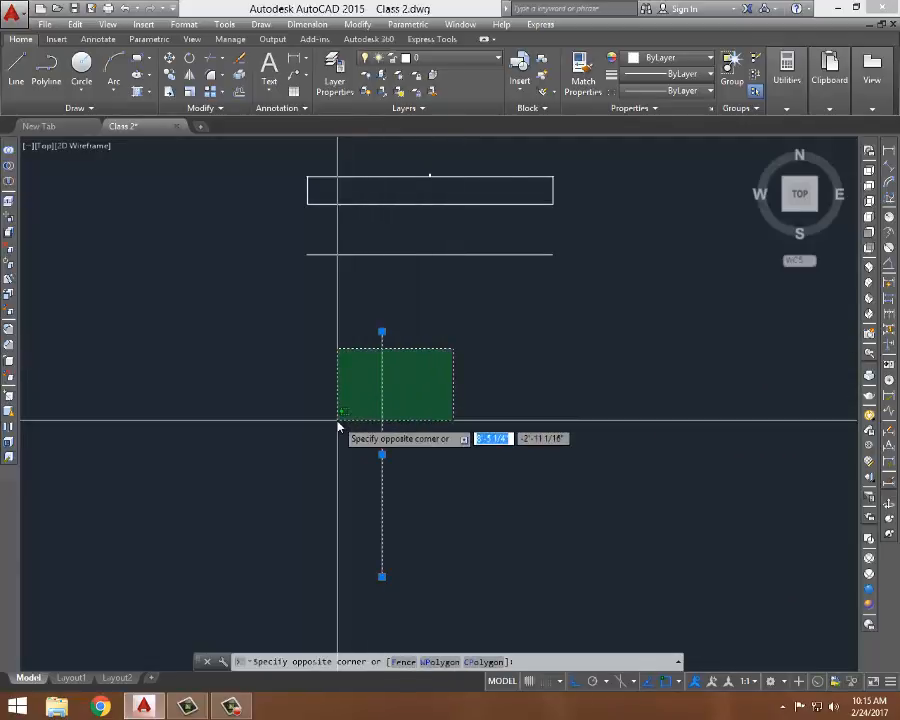
{"action": "left_click", "coordinate": [337, 426]}
{"action": "key", "text": "Escape"}
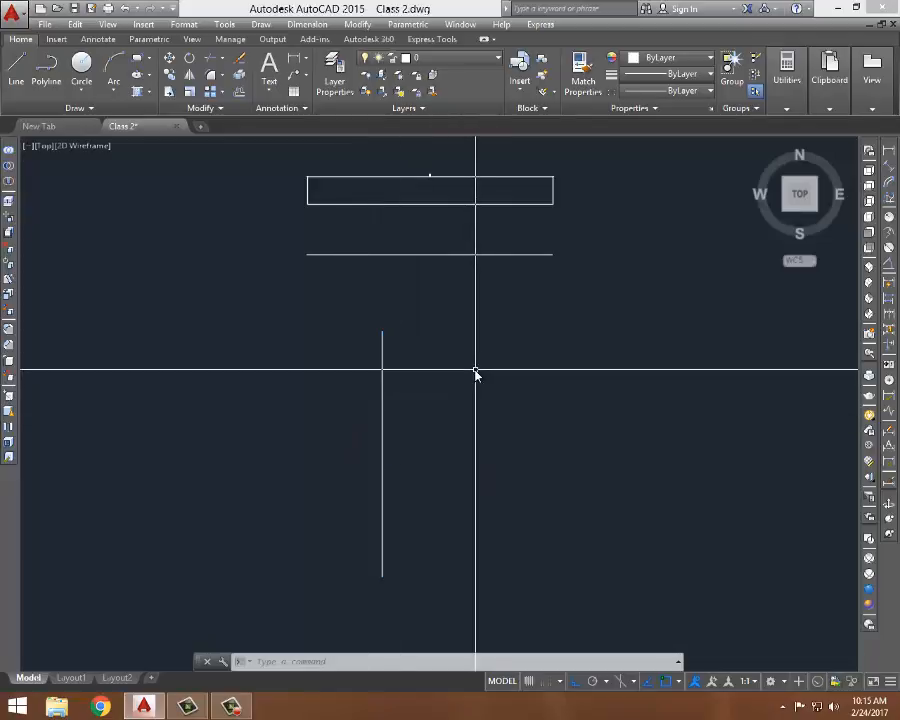
- Select the vertical line with crossing windows, inspect its endpoint grip's Stretch and Lengthen options, then clear the selection
{"action": "left_click", "coordinate": [485, 313]}
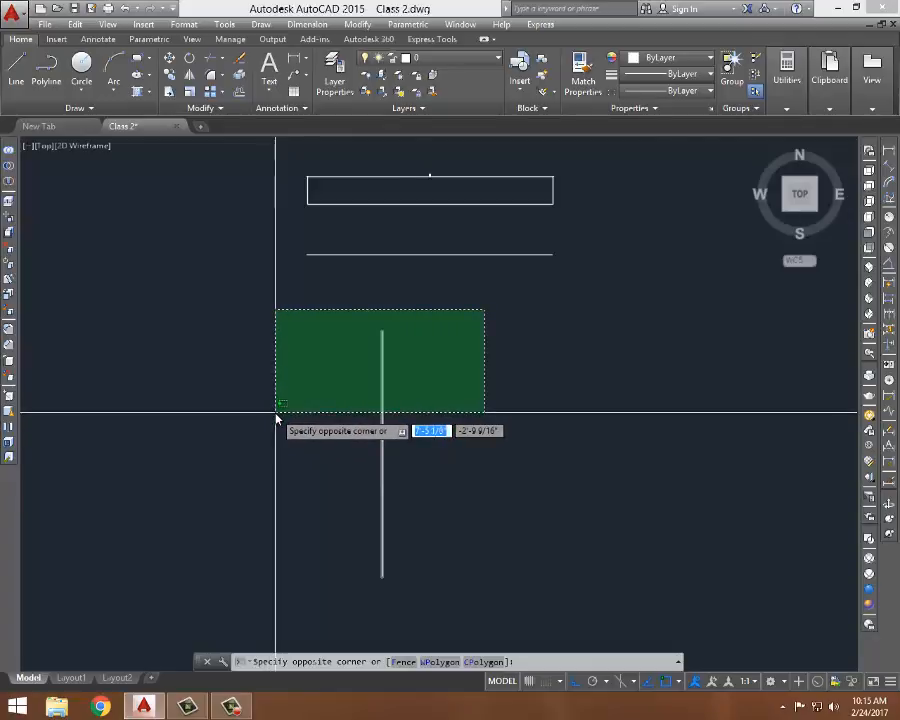
{"action": "left_click", "coordinate": [637, 355]}
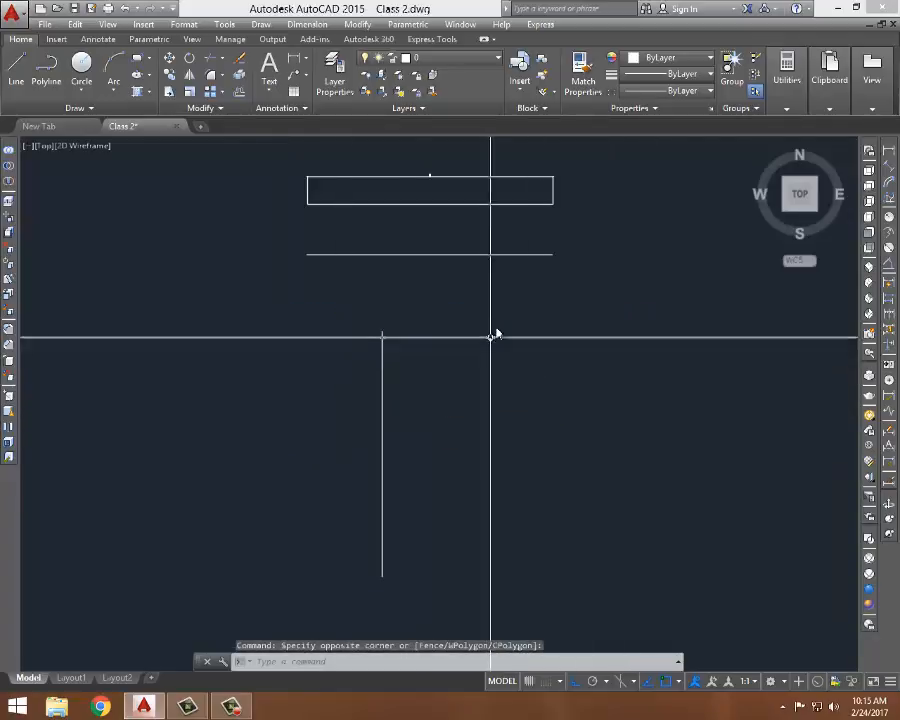
{"action": "left_click", "coordinate": [441, 310]}
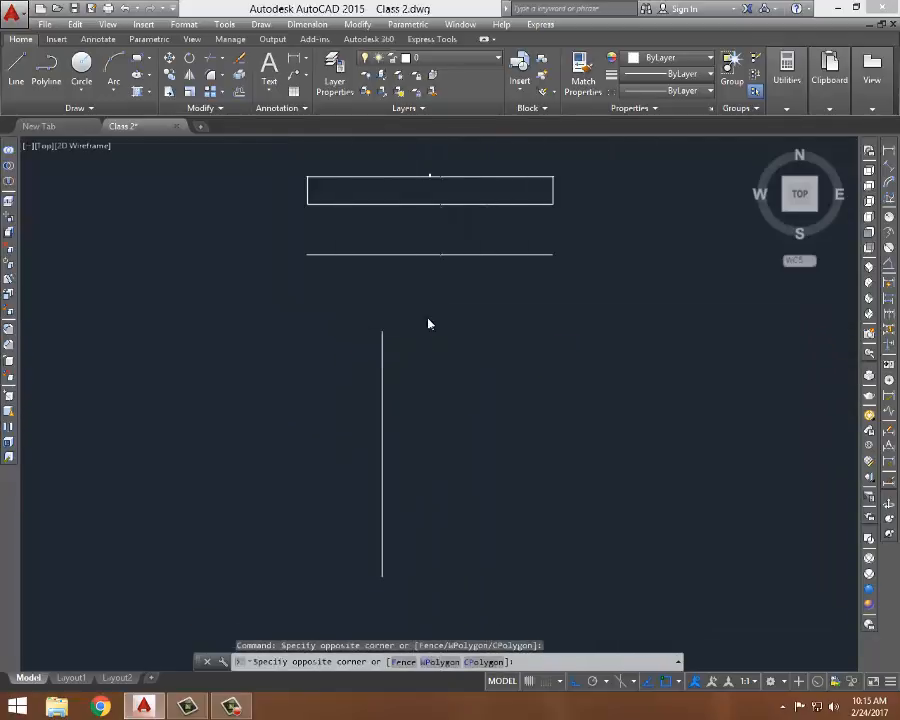
{"action": "left_click", "coordinate": [339, 390]}
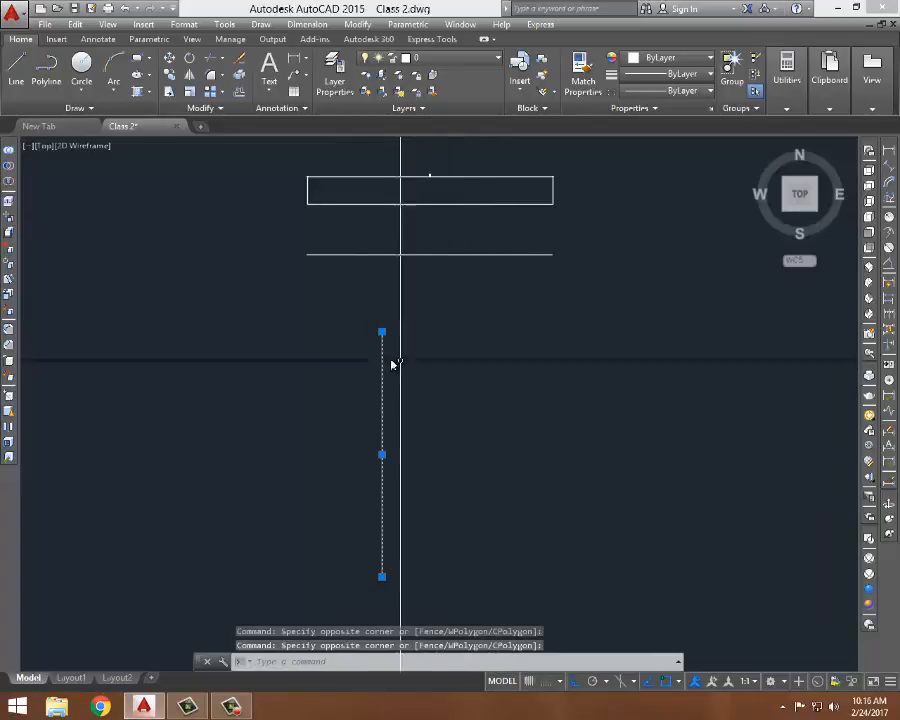
{"action": "mouse_move", "coordinate": [382, 333]}
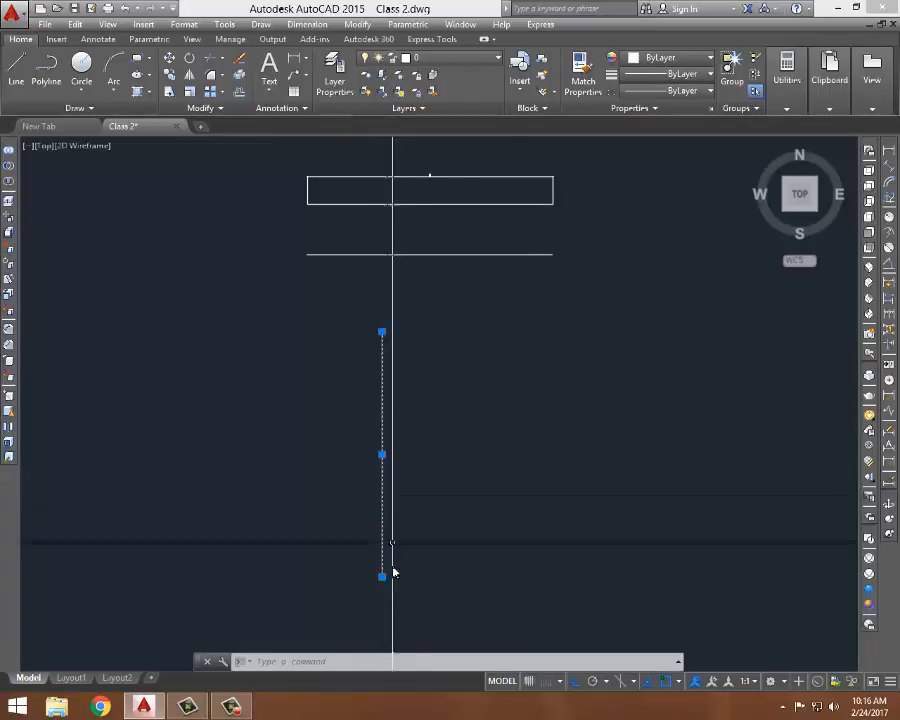
{"action": "mouse_move", "coordinate": [382, 577]}
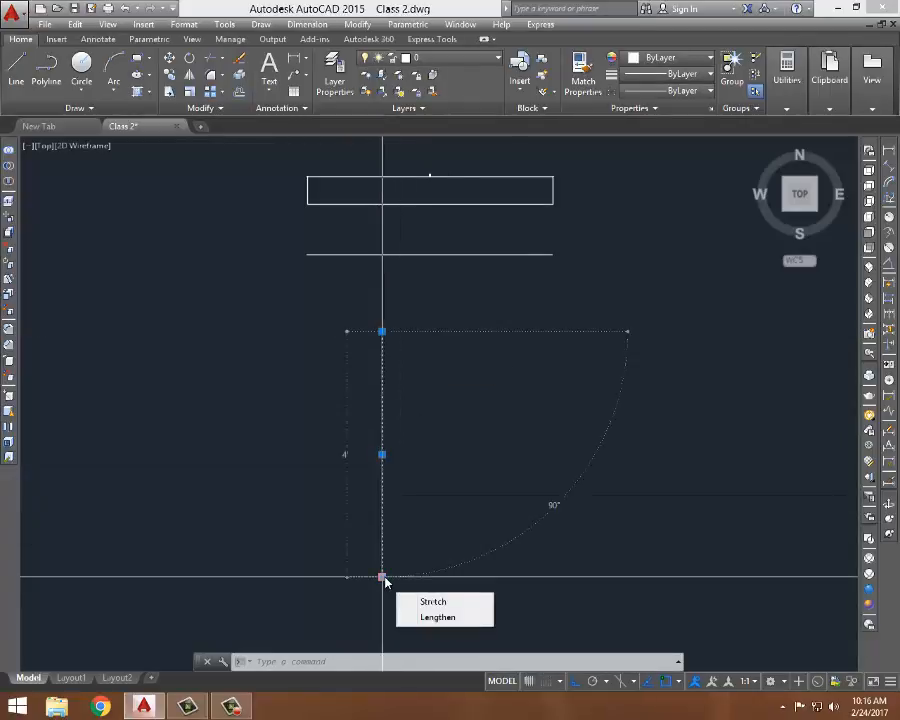
{"action": "scroll", "coordinate": [468, 380], "scroll_direction": "down", "scroll_amount": 2}
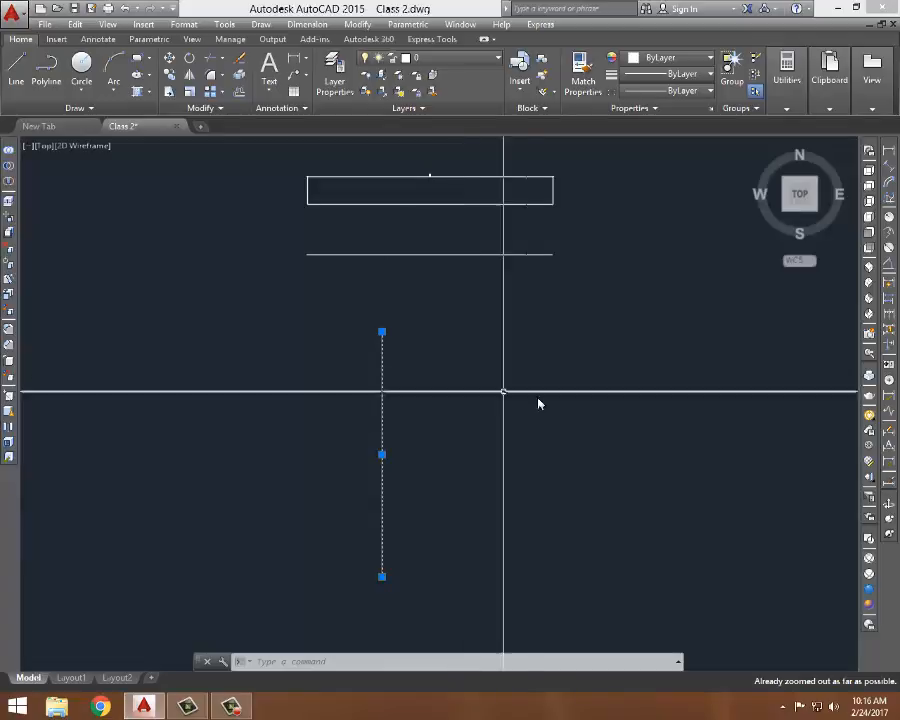
{"action": "key", "text": "Escape"}
{"action": "key", "text": "Escape"}
- Erase every object in the drawing using one large crossing selection window
{"action": "left_click", "coordinate": [615, 142]}
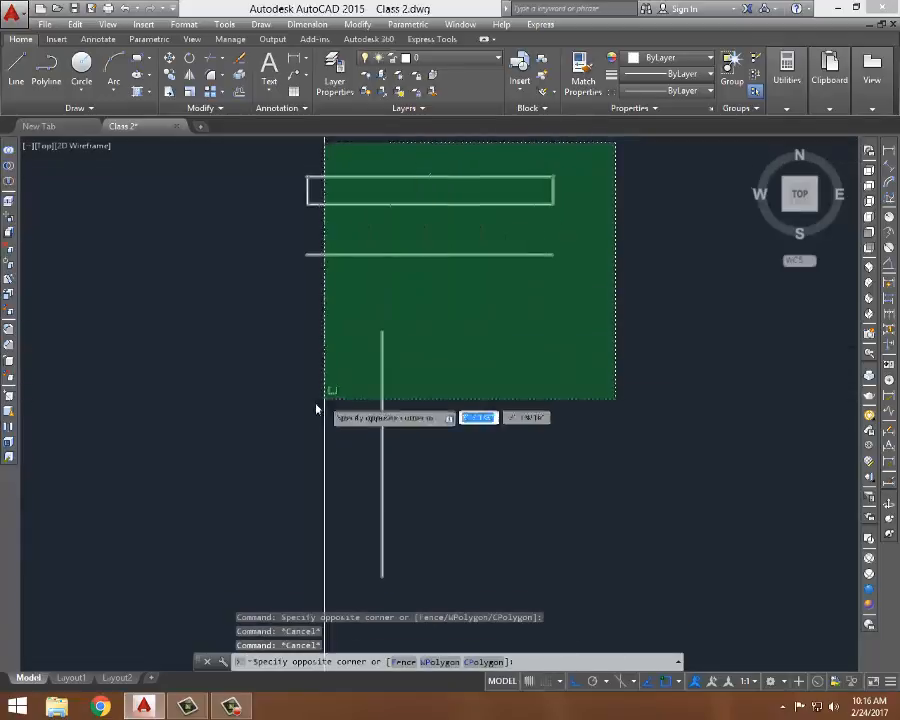
{"action": "left_click", "coordinate": [324, 398]}
{"action": "key", "text": "Delete"}
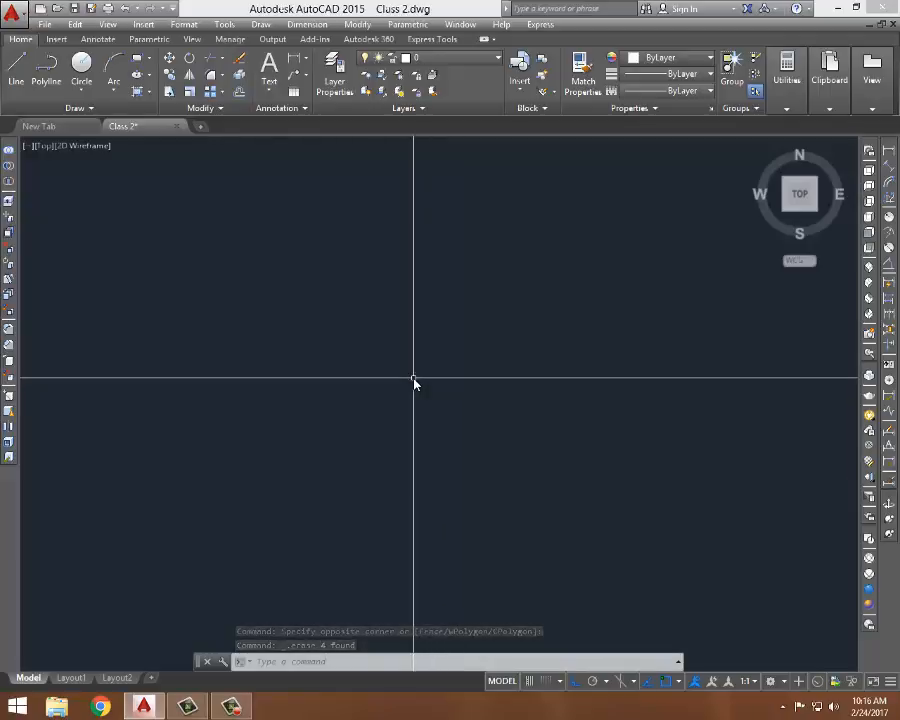
- Draw a horizontal line with the Line command across the middle of the drawing area
{"action": "type", "text": "l"}
{"action": "key", "text": "Return"}
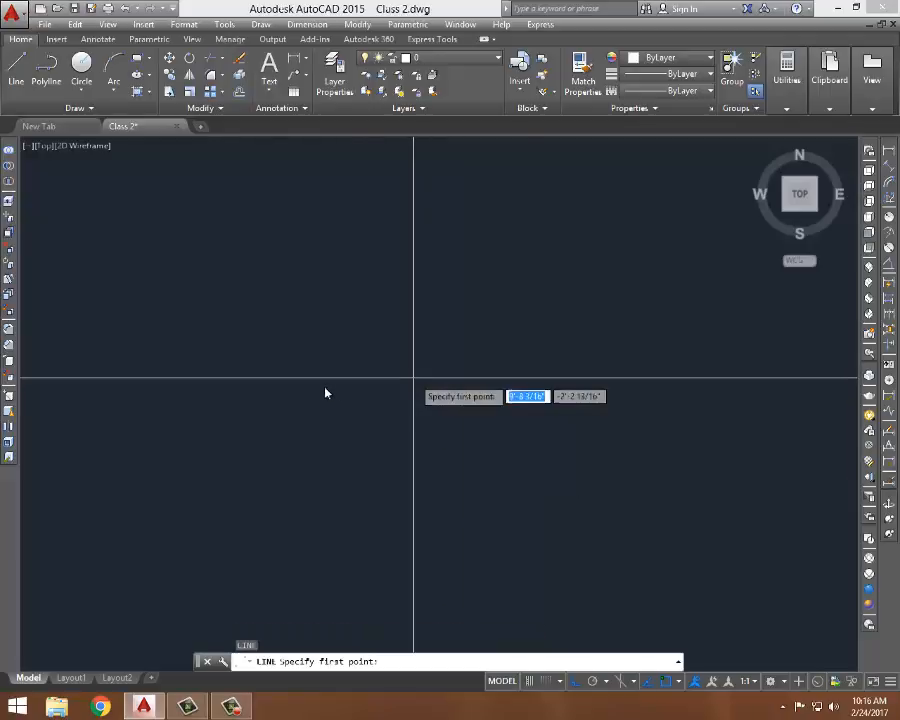
{"action": "left_click", "coordinate": [238, 372]}
{"action": "left_click", "coordinate": [542, 384]}
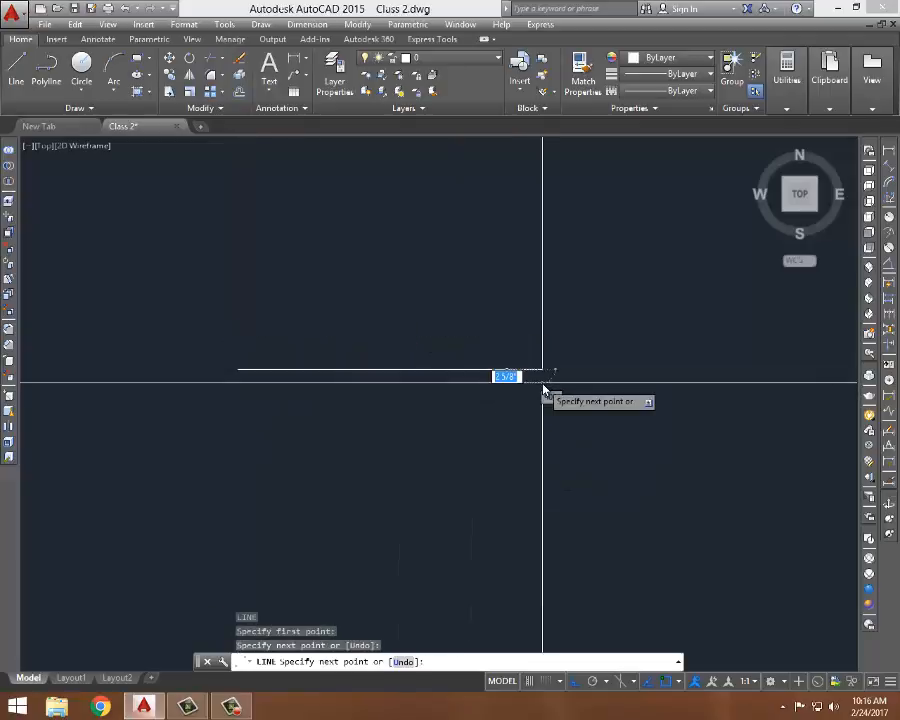
{"action": "key", "text": "Return"}
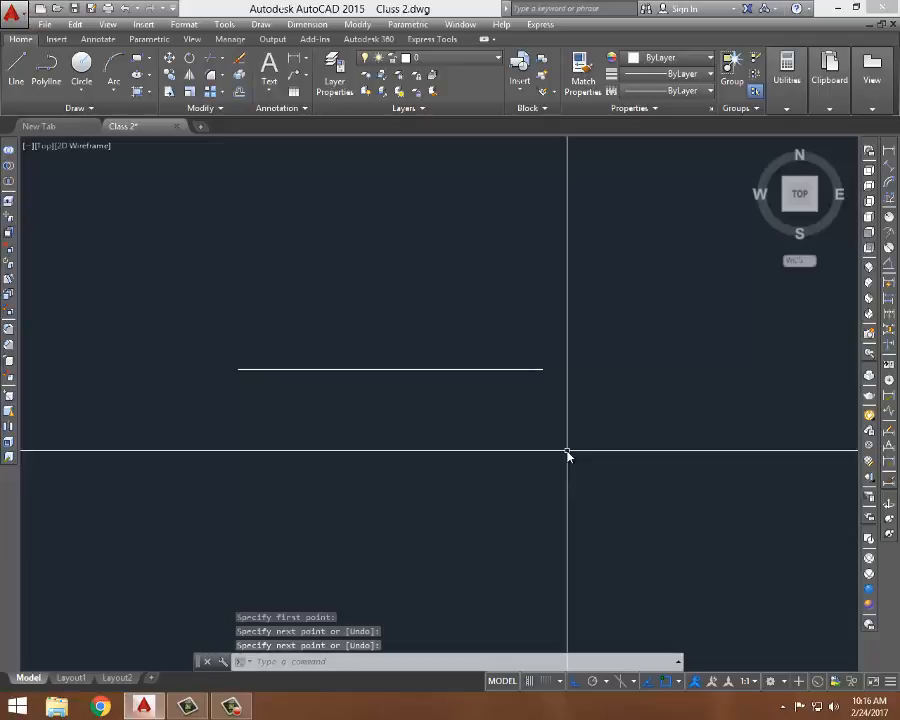
- Draw a 5' horizontal line to the right with Ortho, starting below the left end of the first line
{"action": "type", "text": "l"}
{"action": "key", "text": "Return"}
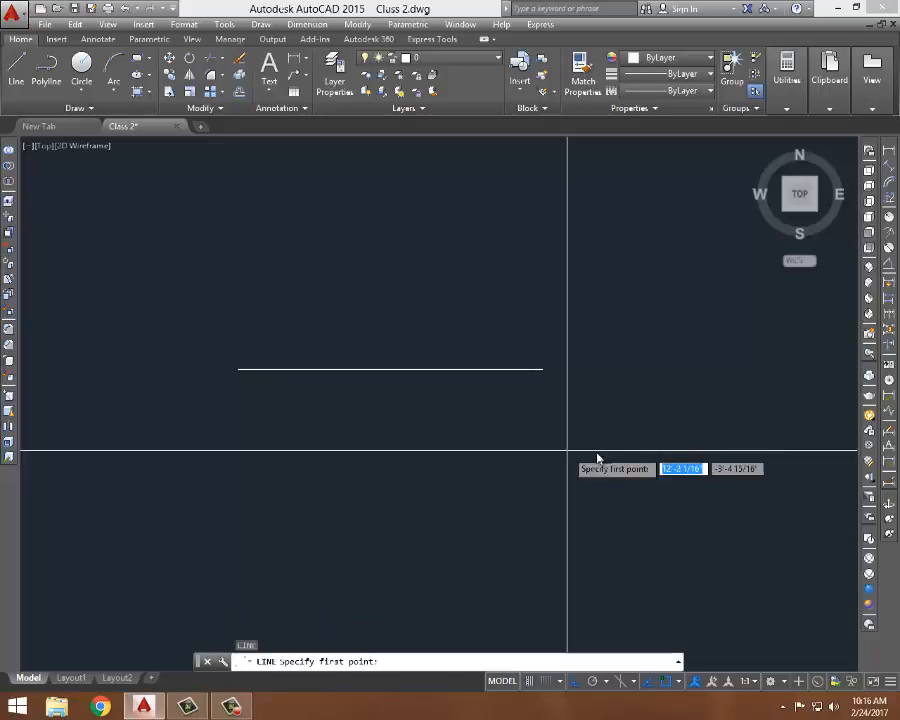
{"action": "left_click", "coordinate": [239, 464]}
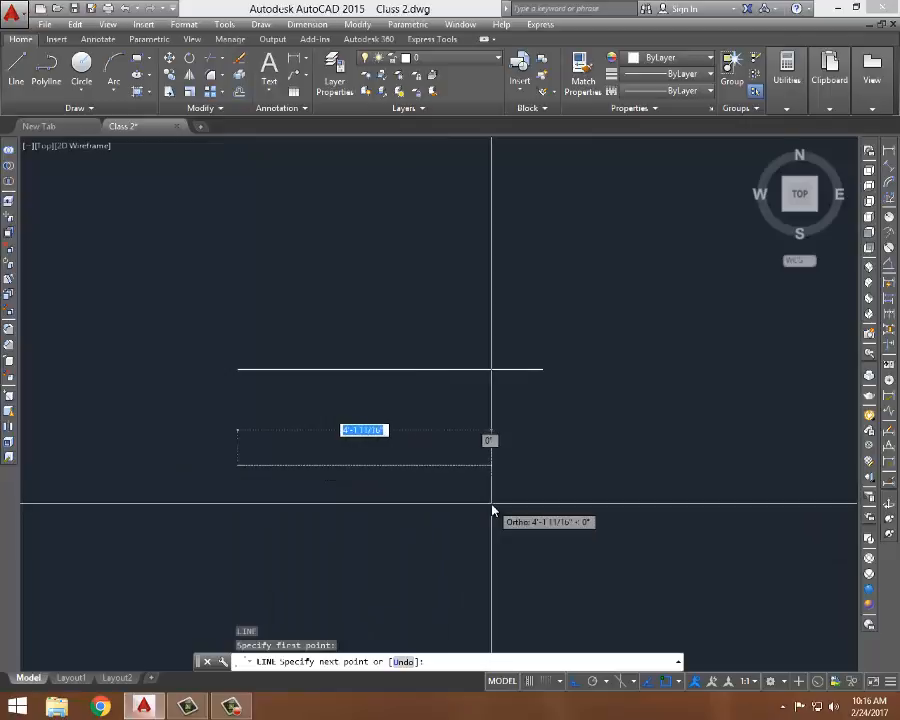
{"action": "type", "text": "5"}
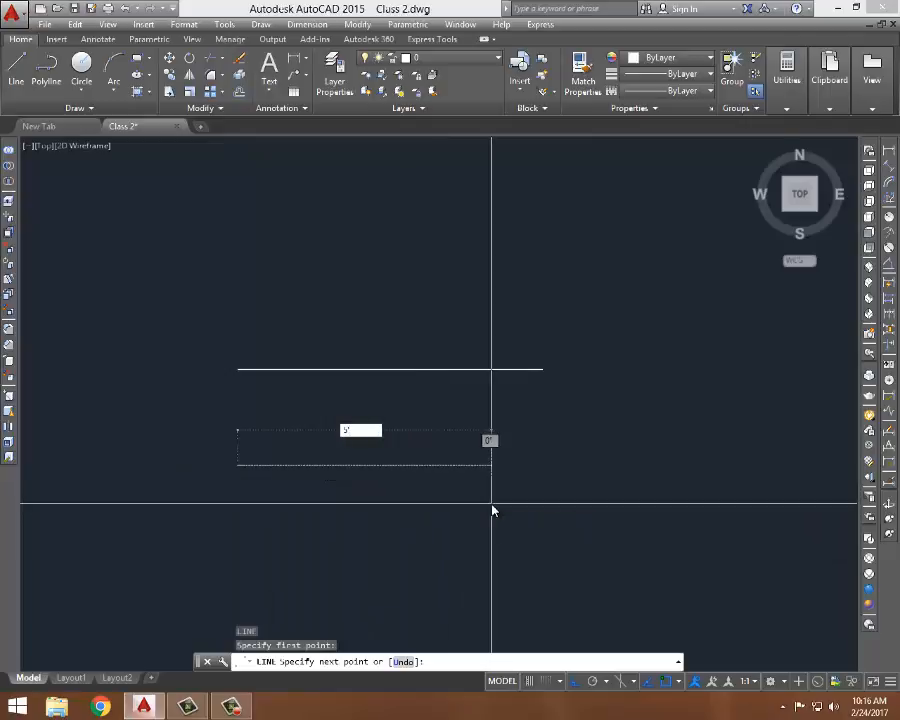
{"action": "key", "text": "Return"}
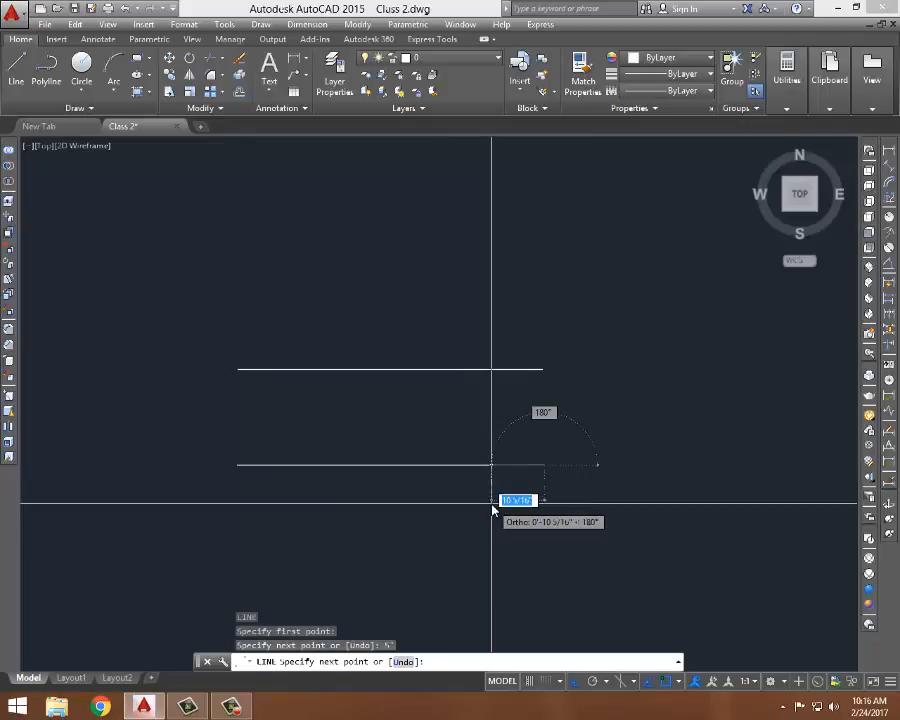
{"action": "key", "text": "Return"}
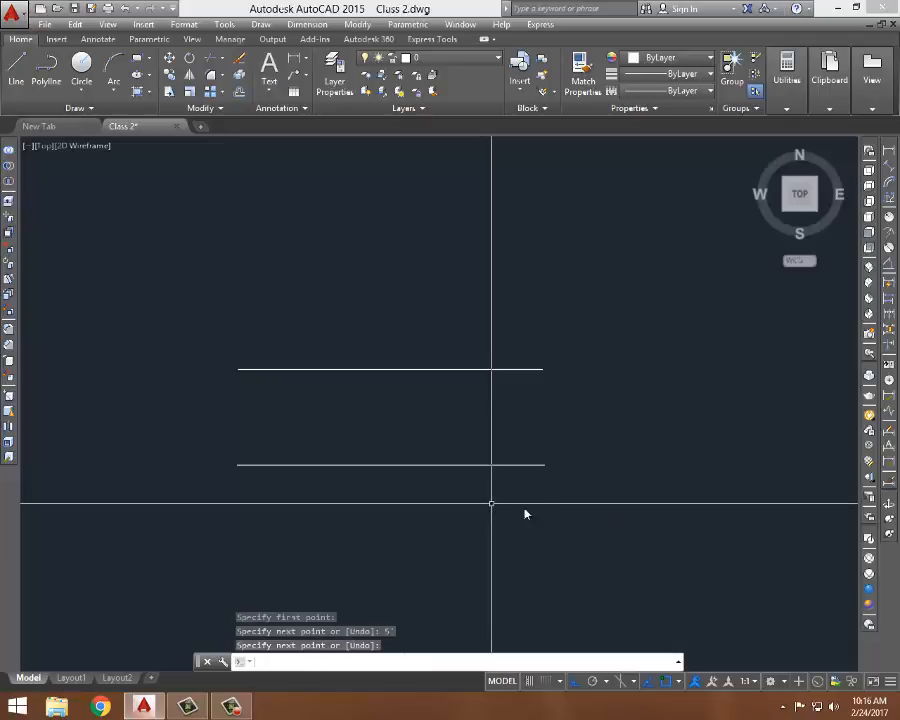
- Select the 5' line with a crossing window, inspect its grips, and clear the selection
{"action": "left_click", "coordinate": [555, 440]}
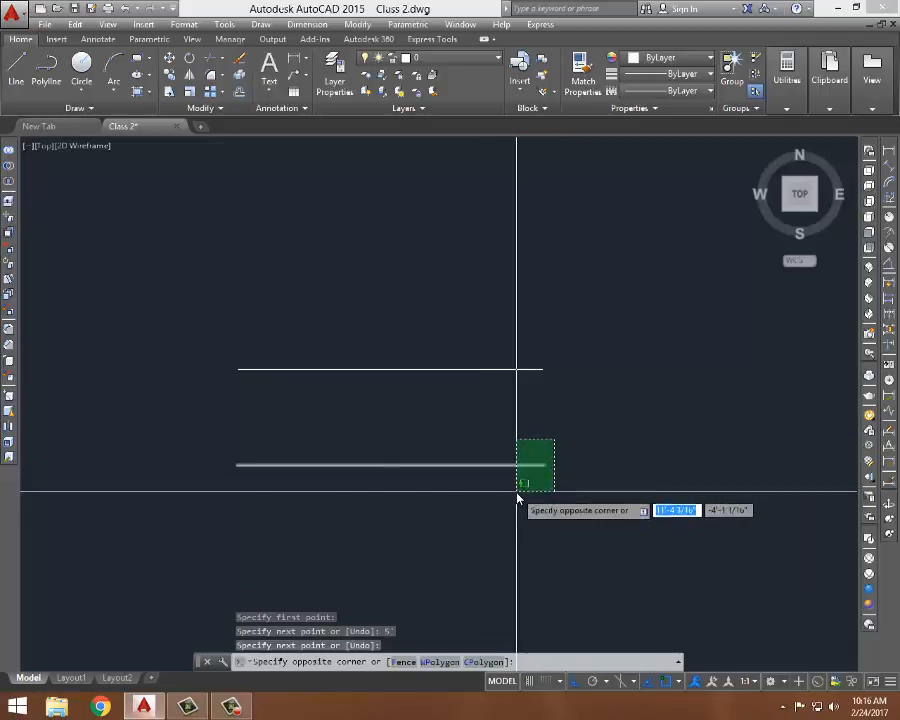
{"action": "left_click", "coordinate": [518, 490]}
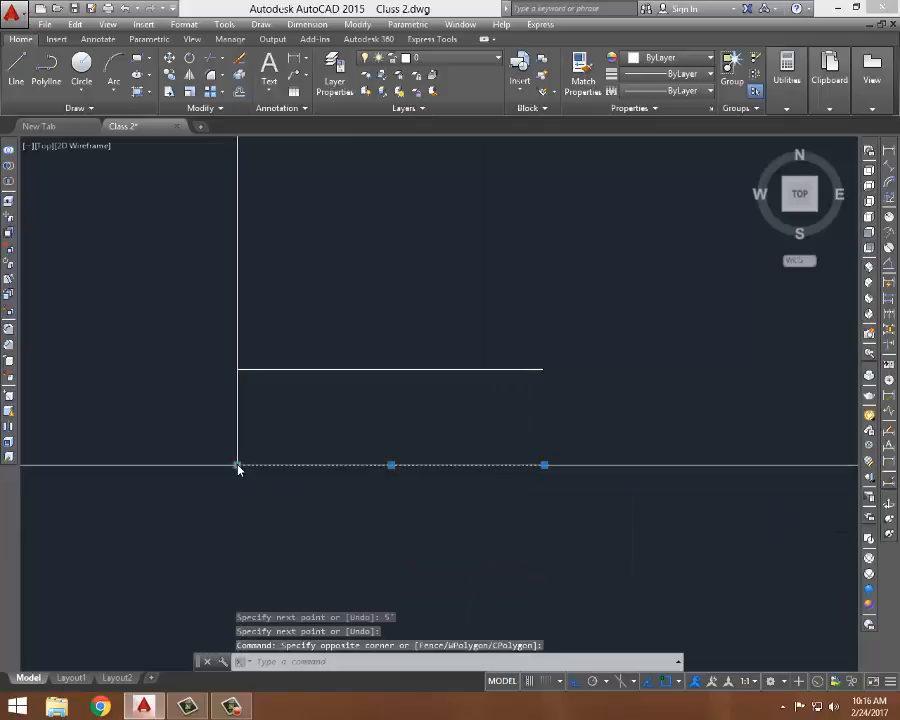
{"action": "mouse_move", "coordinate": [238, 467]}
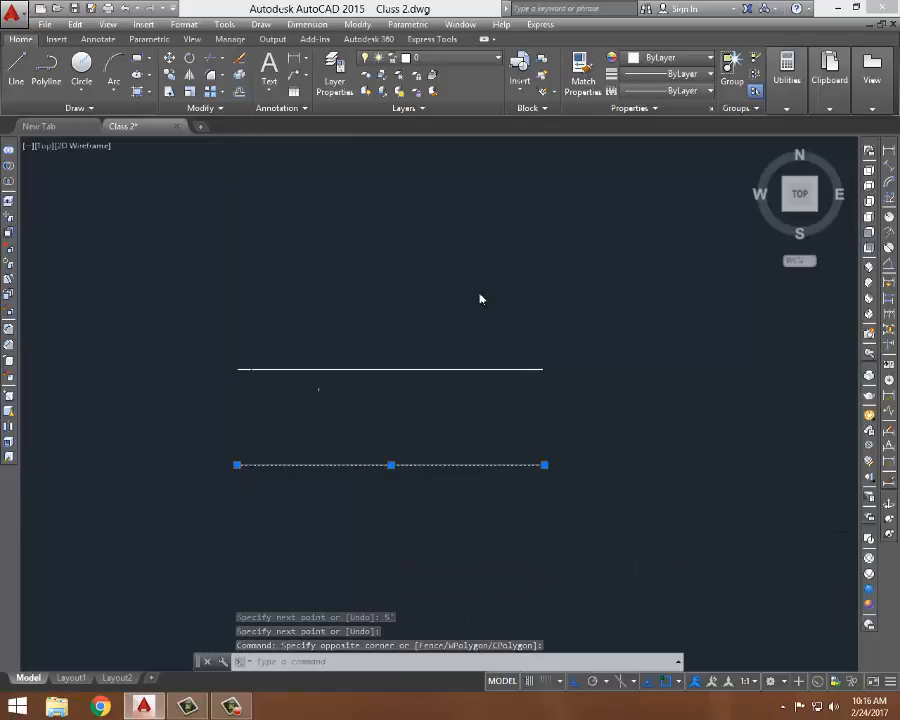
{"action": "key", "text": "Escape"}
{"action": "key", "text": "Escape"}
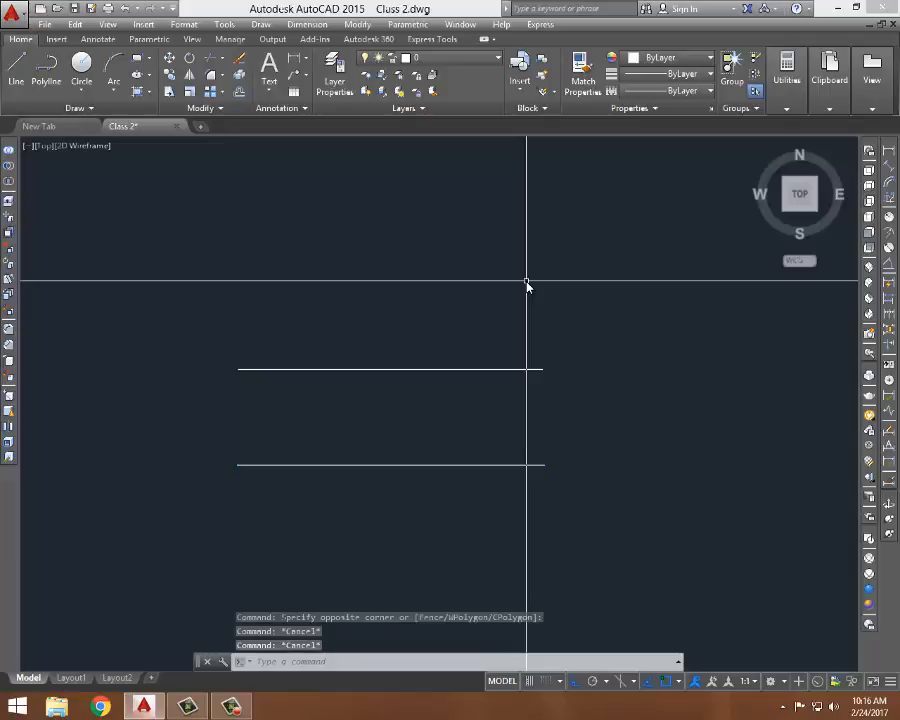
- Add a linear dimension (DLI) to the 5' line from endpoint to endpoint, placing it just above the line
{"action": "type", "text": "DLI"}
{"action": "key", "text": "Return"}
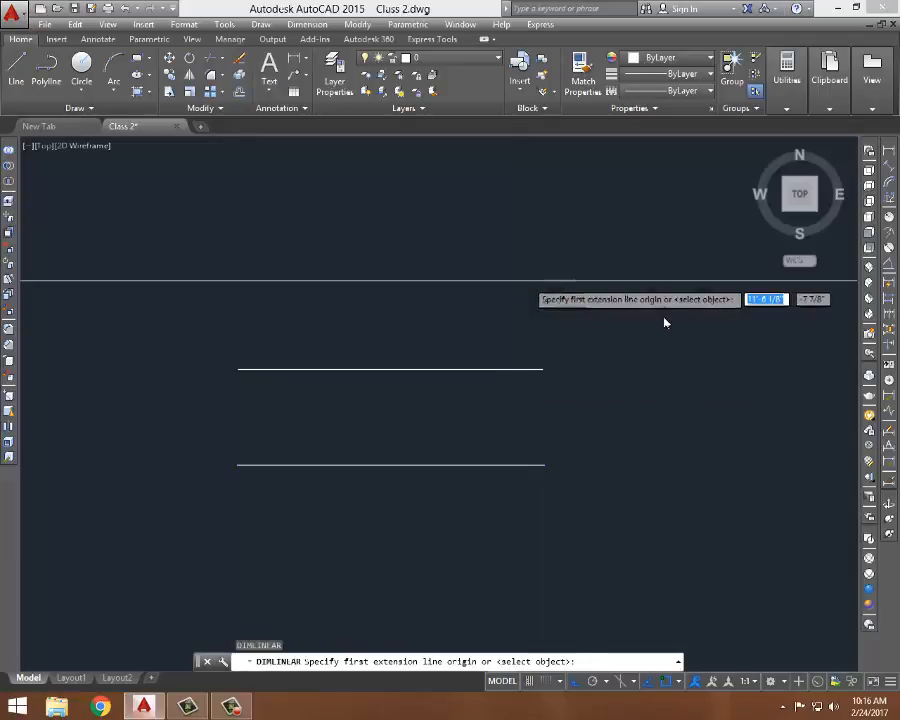
{"action": "left_click", "coordinate": [237, 465]}
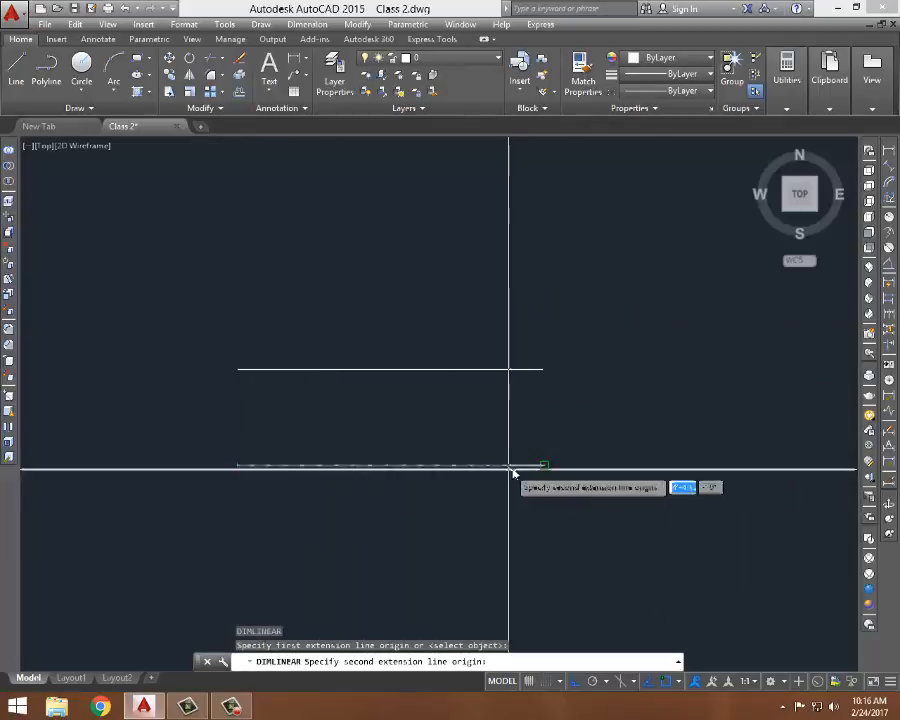
{"action": "left_click", "coordinate": [543, 465]}
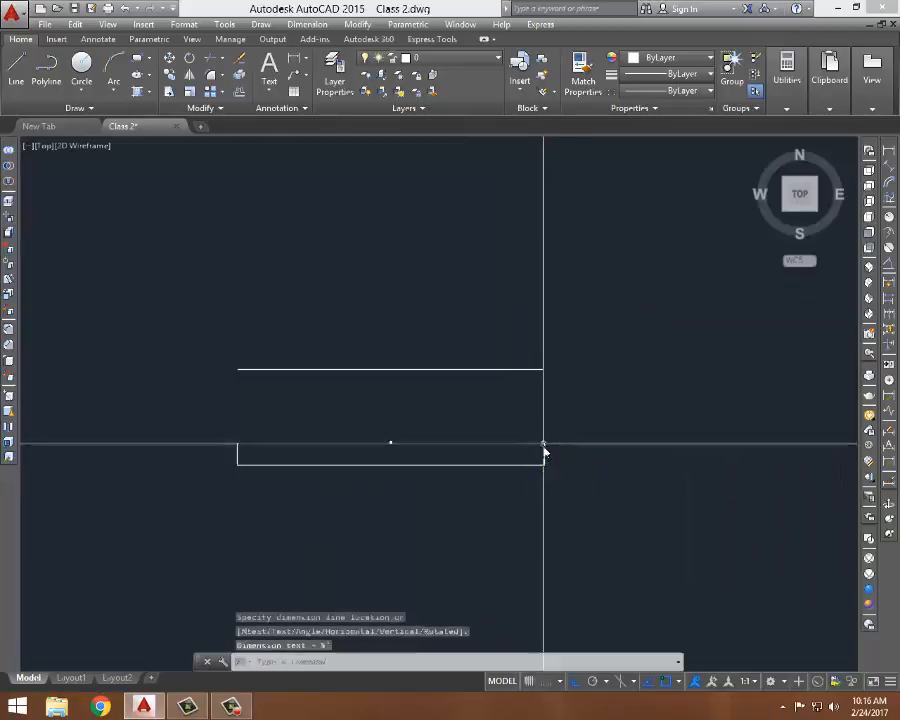
{"action": "scroll", "coordinate": [343, 475], "scroll_direction": "up", "scroll_amount": 6}
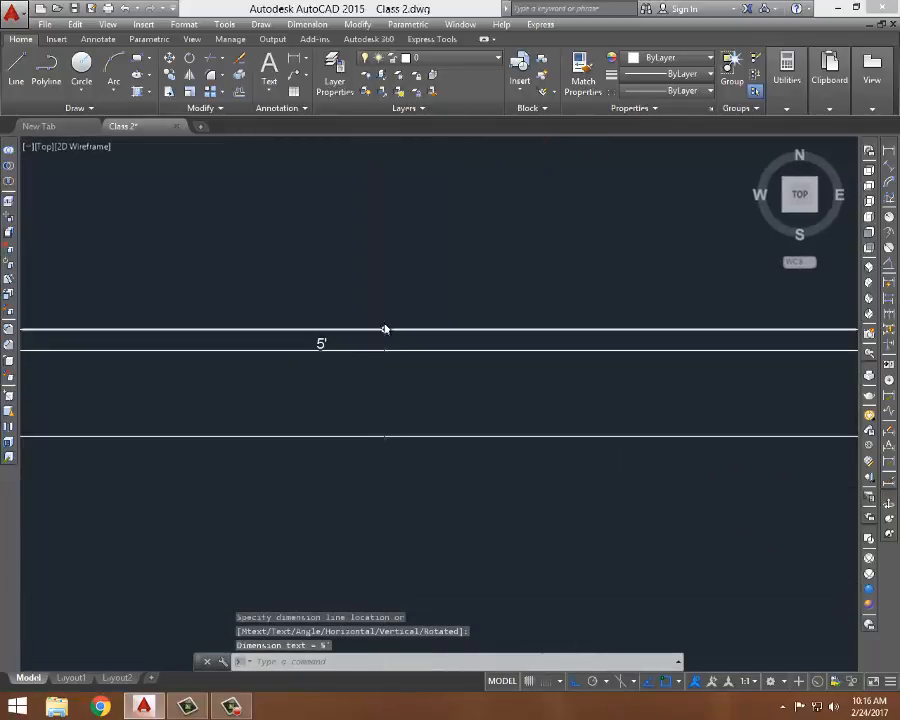
- Examine the new 5' dimension and its small text at different zoom levels
{"action": "middle_click_drag", "start_coordinate": [721, 355], "coordinate": [514, 368]}
{"action": "scroll", "coordinate": [672, 409], "scroll_direction": "up", "scroll_amount": 4}
{"action": "scroll", "coordinate": [676, 408], "scroll_direction": "down", "scroll_amount": 4}
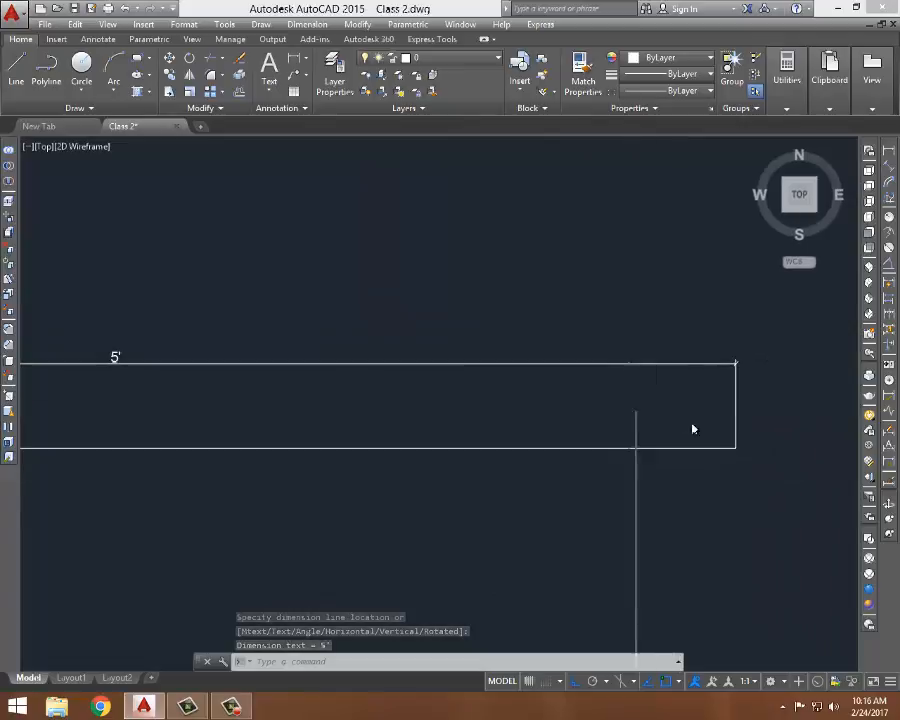
{"action": "scroll", "coordinate": [693, 406], "scroll_direction": "down", "scroll_amount": 3}
{"action": "scroll", "coordinate": [231, 381], "scroll_direction": "up", "scroll_amount": 5}
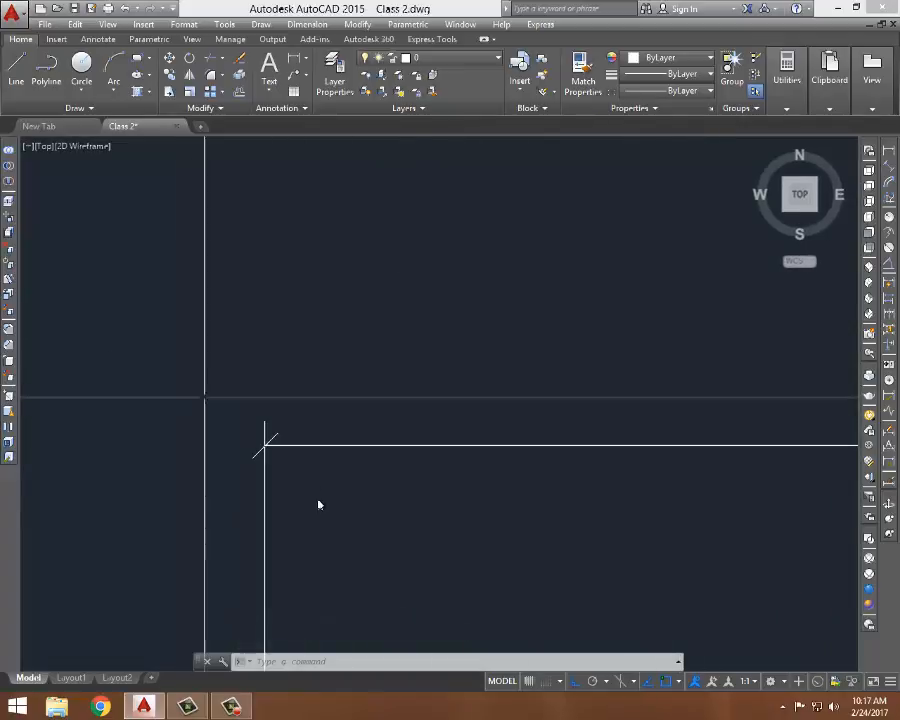
{"action": "scroll", "coordinate": [322, 385], "scroll_direction": "down", "scroll_amount": 8}
{"action": "mouse_move", "coordinate": [414, 346]}
{"action": "middle_mouse_down"}
{"action": "mouse_move", "coordinate": [241, 363]}
{"action": "mouse_move", "coordinate": [182, 347]}
{"action": "middle_mouse_up"}
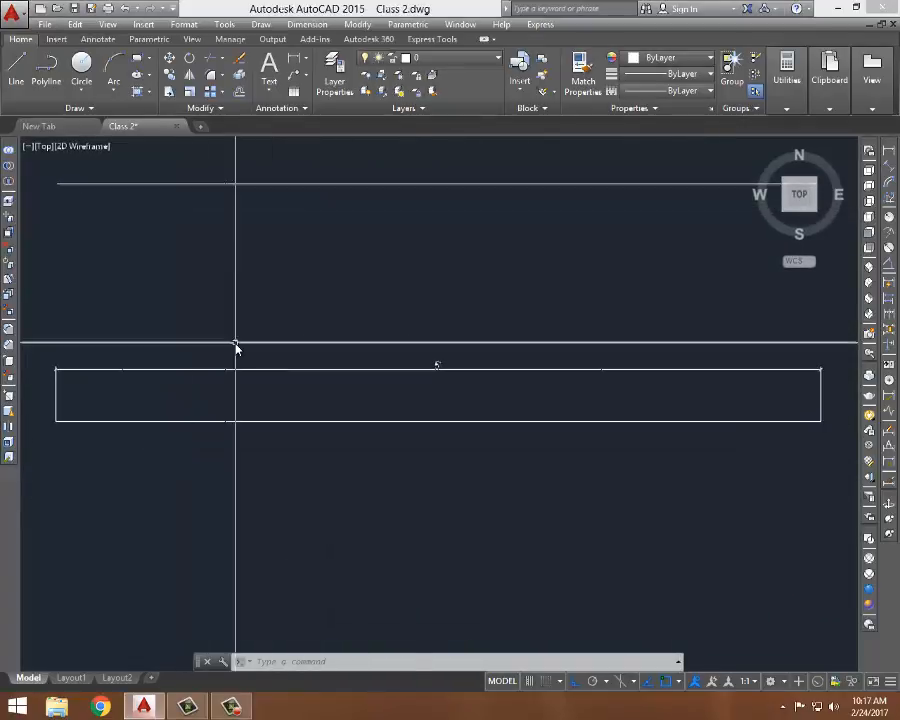
{"action": "scroll", "coordinate": [236, 346], "scroll_direction": "down", "scroll_amount": 2}
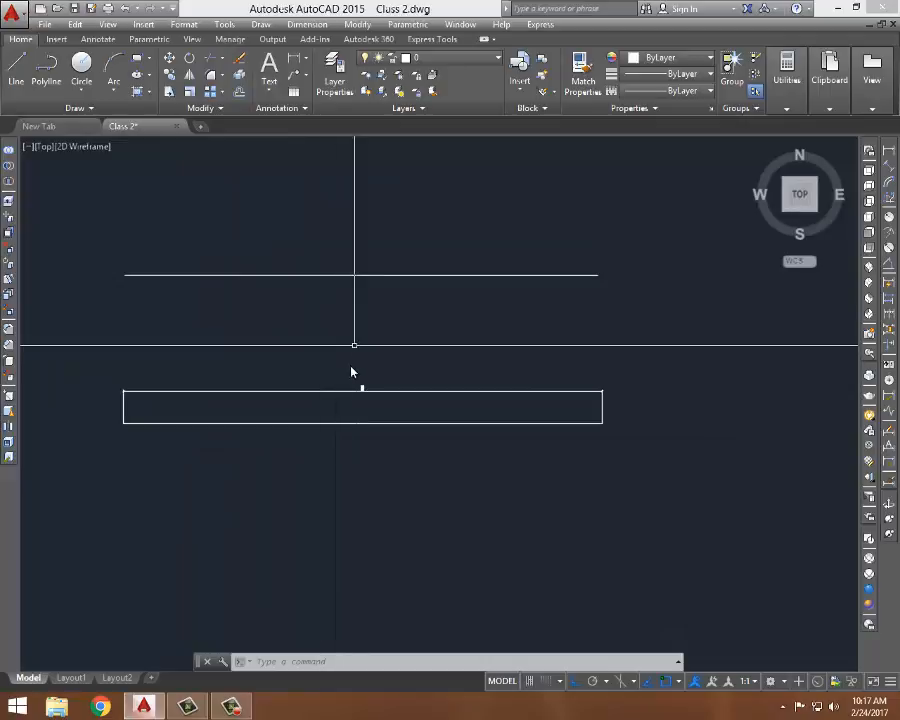
{"action": "scroll", "coordinate": [356, 374], "scroll_direction": "up", "scroll_amount": 2}
{"action": "middle_click_drag", "start_coordinate": [356, 374], "coordinate": [394, 364]}
{"action": "middle_click_drag", "start_coordinate": [456, 321], "coordinate": [482, 328]}
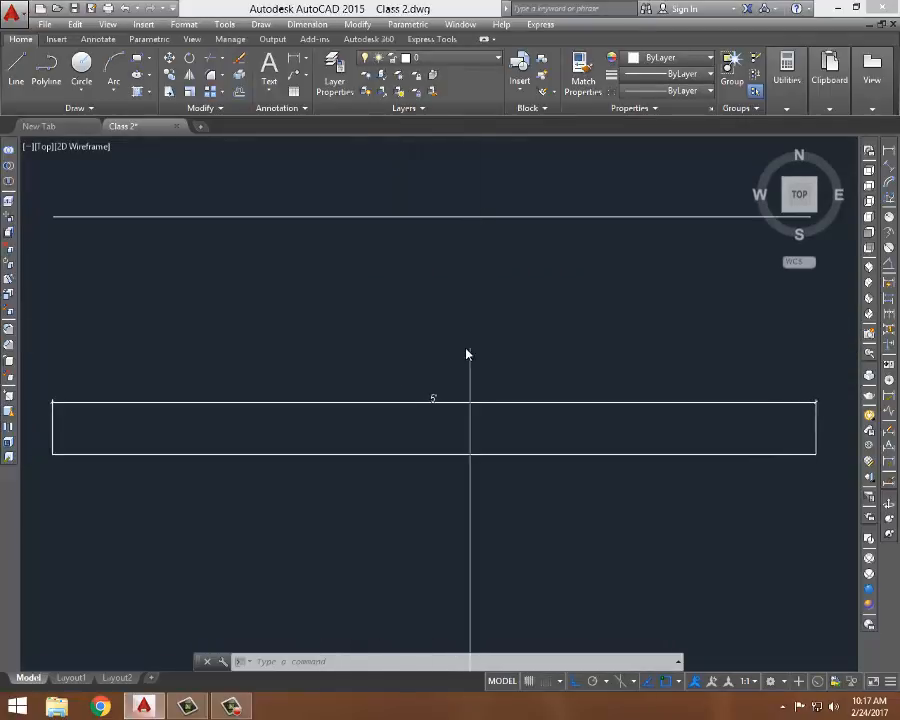
- Select the dimension and look through the annotation dimension style options
{"action": "left_click", "coordinate": [445, 374]}
{"action": "left_click", "coordinate": [416, 414]}
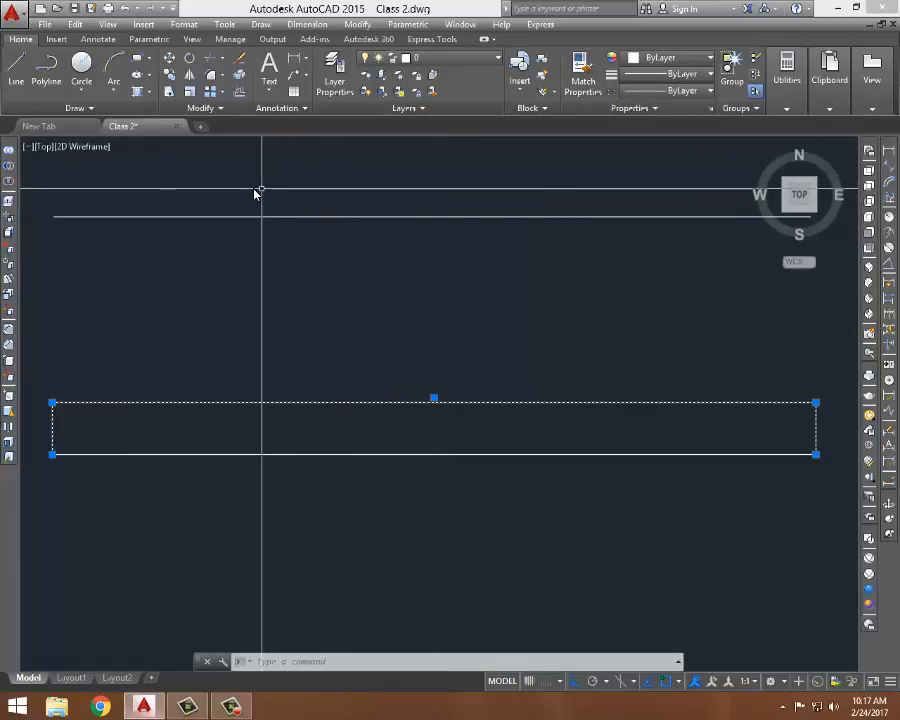
{"action": "left_click", "coordinate": [57, 40]}
{"action": "left_click", "coordinate": [98, 39]}
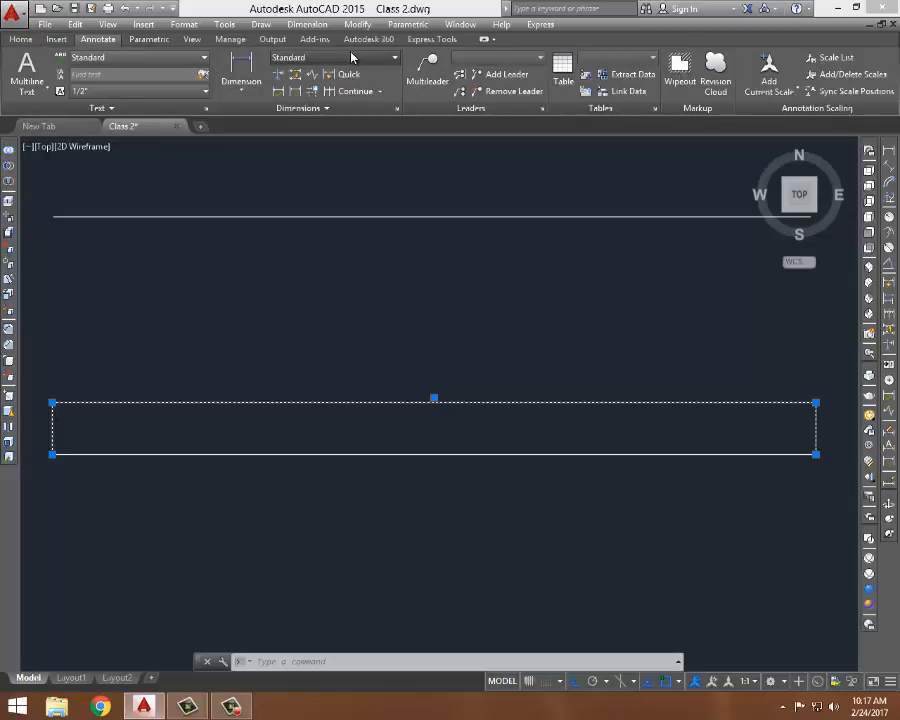
{"action": "left_click", "coordinate": [392, 62]}
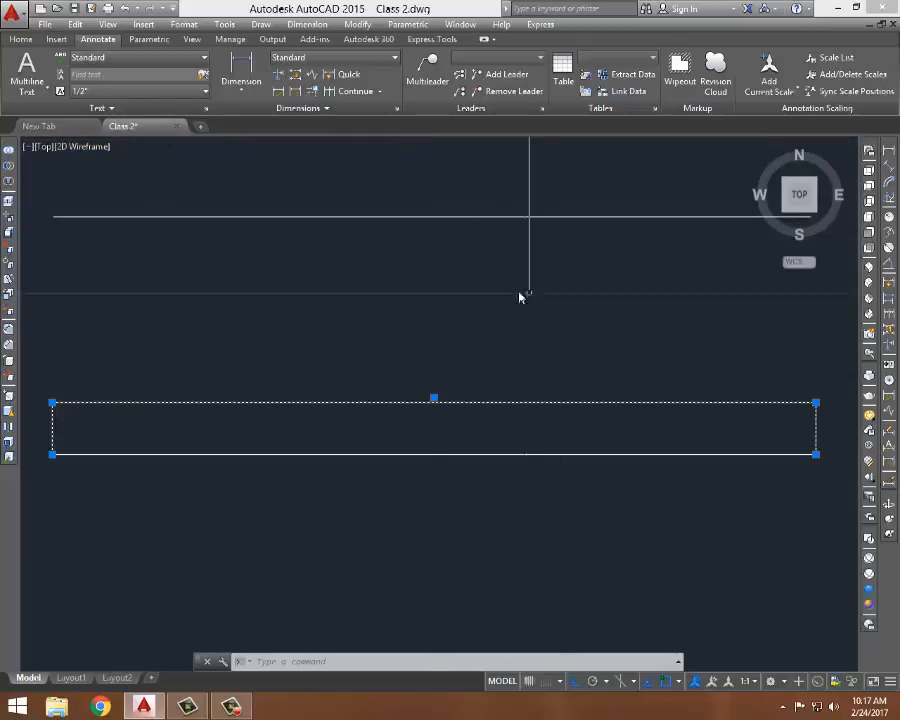
{"action": "left_click", "coordinate": [784, 708]}
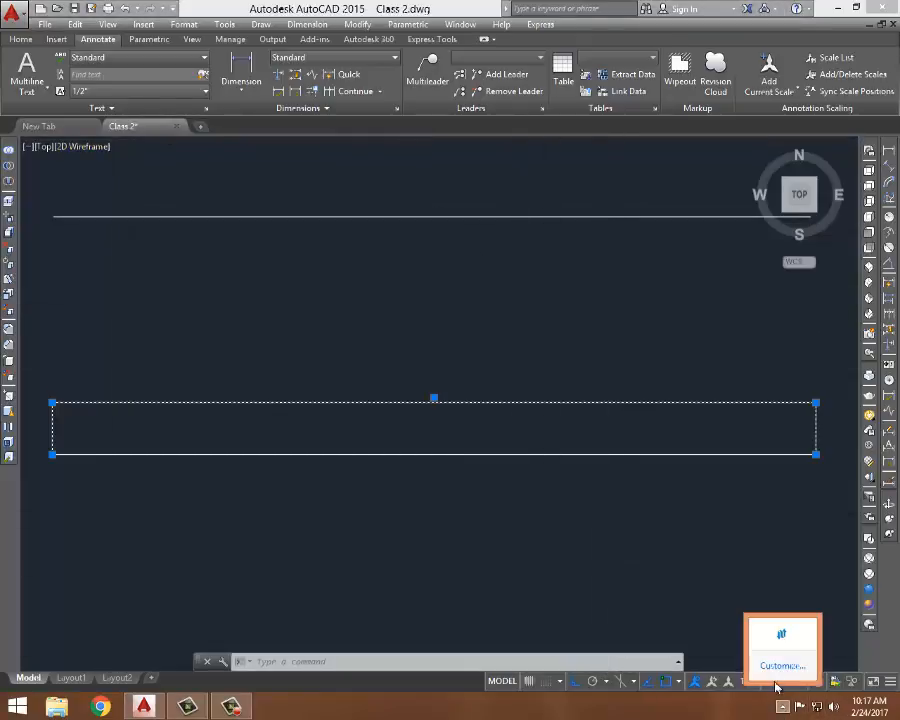
{"action": "left_click", "coordinate": [232, 707]}
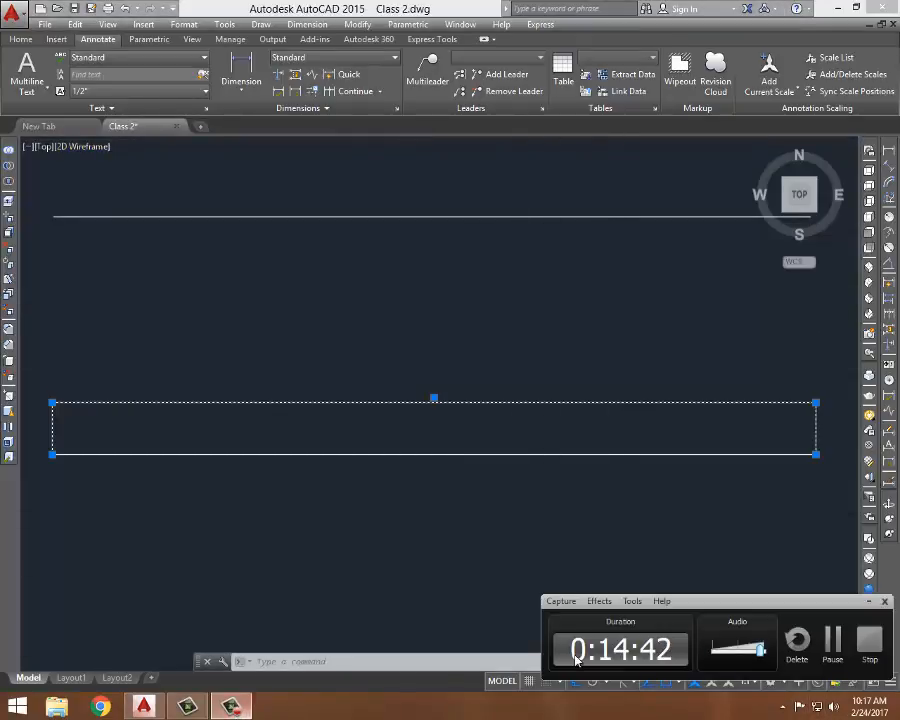
{"action": "left_click", "coordinate": [582, 450]}
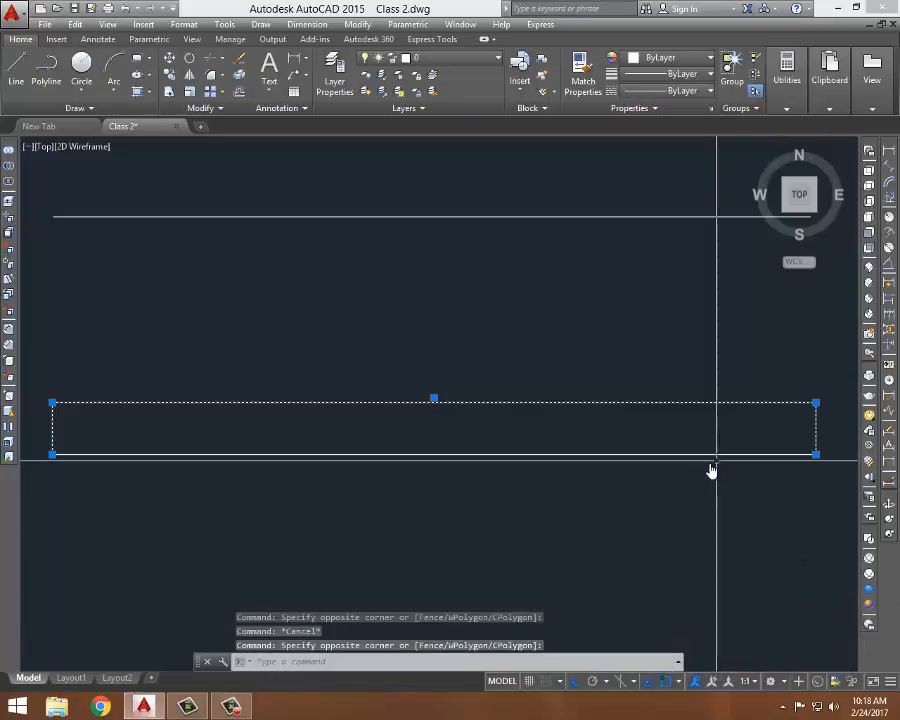
{"action": "left_click", "coordinate": [226, 710]}
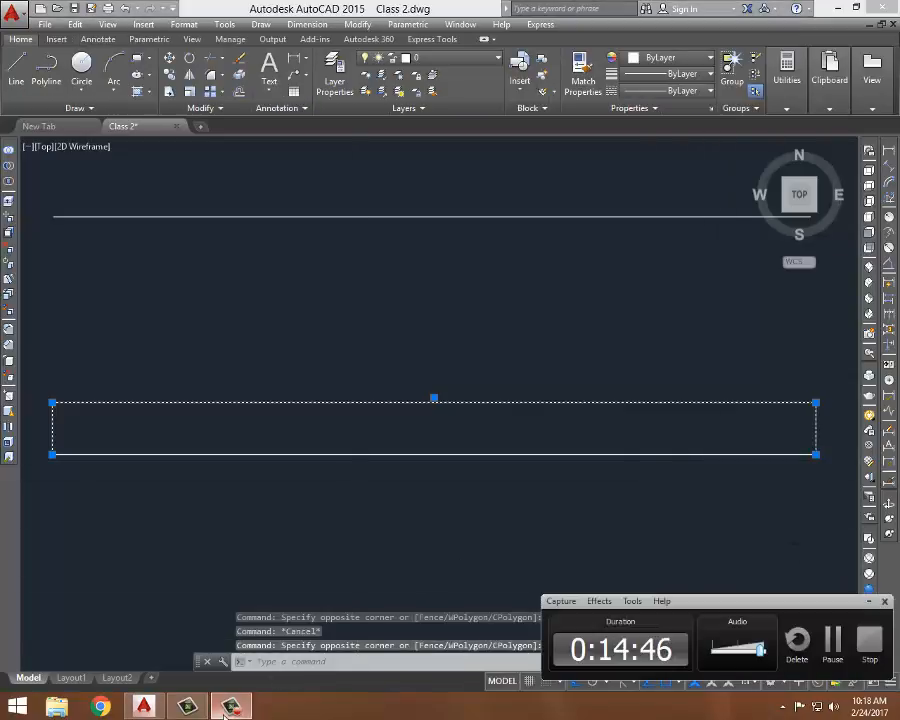
{"action": "left_click", "coordinate": [226, 713]}
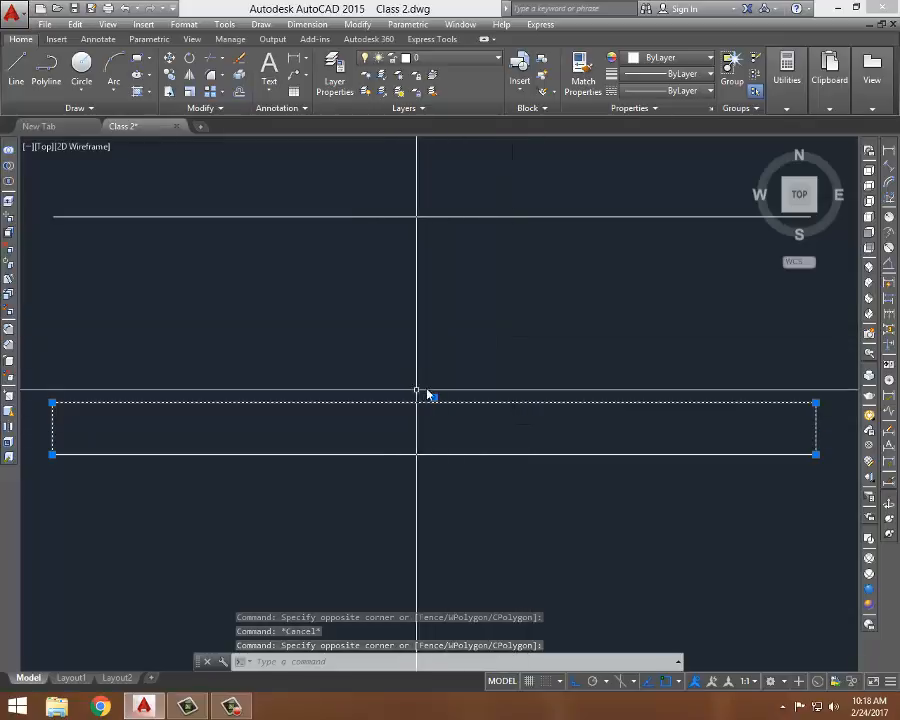
{"action": "key", "text": "Escape"}
{"action": "key", "text": "Escape"}
- Select the 5' dimension and change its colour to the yellow 241,235,31
{"action": "left_click", "coordinate": [488, 356]}
{"action": "left_click", "coordinate": [424, 416]}
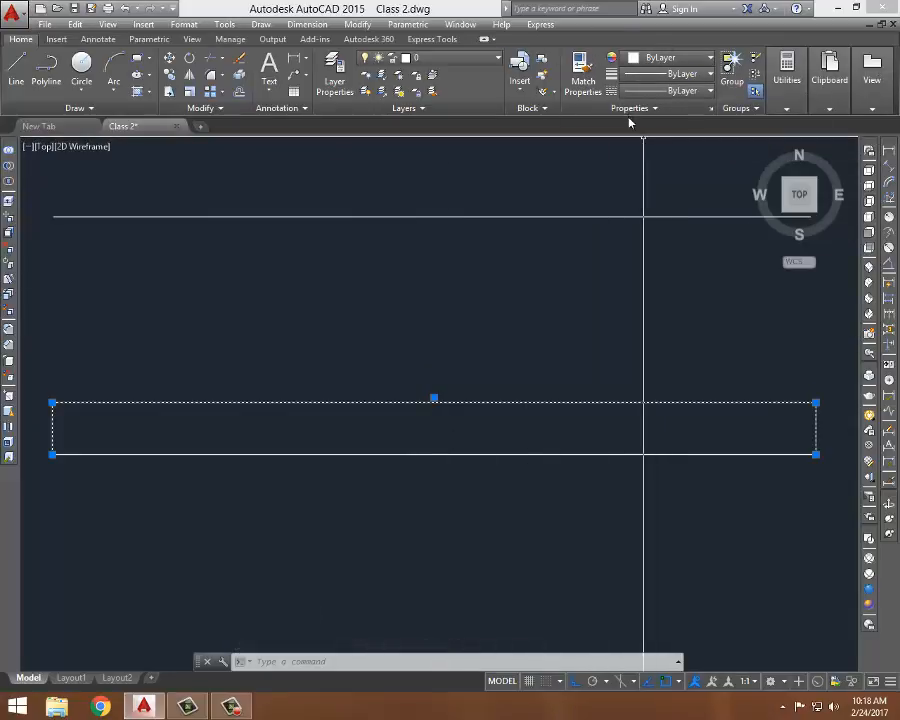
{"action": "left_click", "coordinate": [711, 59]}
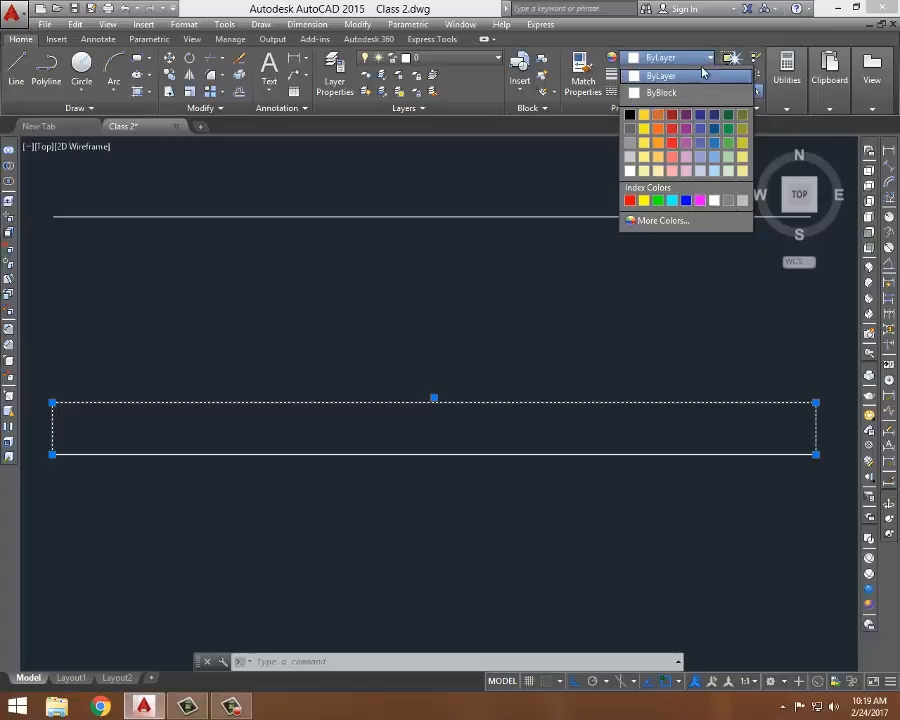
{"action": "left_click", "coordinate": [645, 133]}
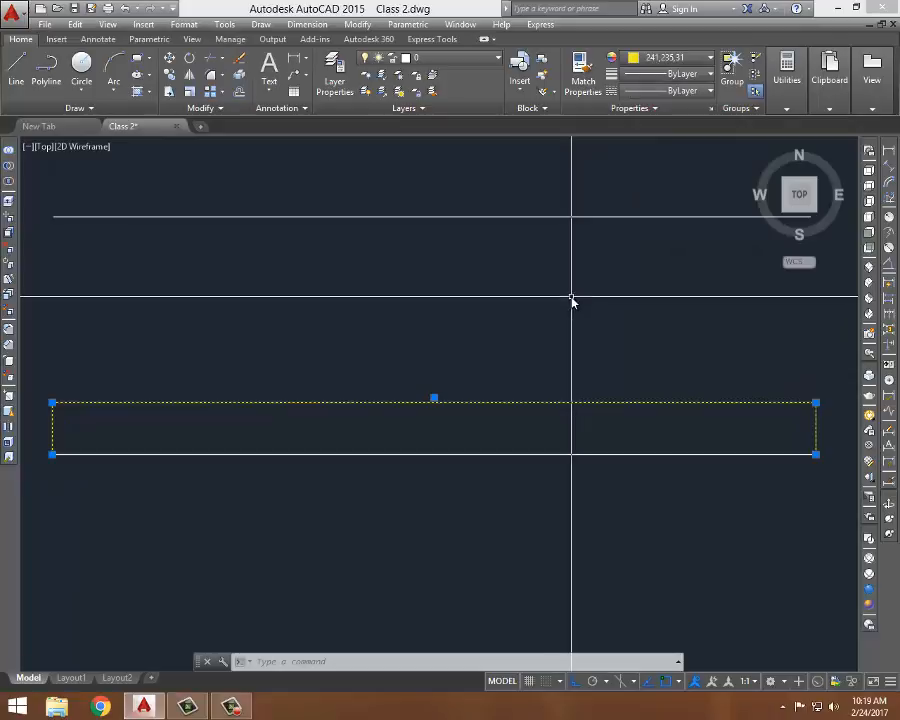
{"action": "key", "text": "Escape"}
{"action": "key", "text": "Escape"}
{"action": "scroll", "coordinate": [505, 290], "scroll_direction": "down", "scroll_amount": 2}
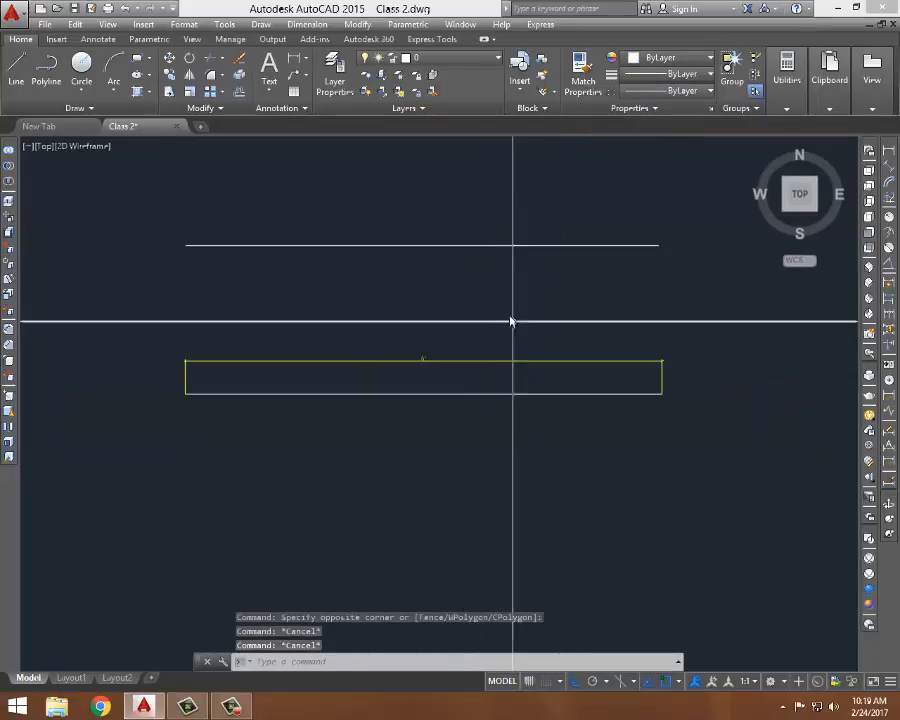
{"action": "scroll", "coordinate": [445, 323], "scroll_direction": "up", "scroll_amount": 2}
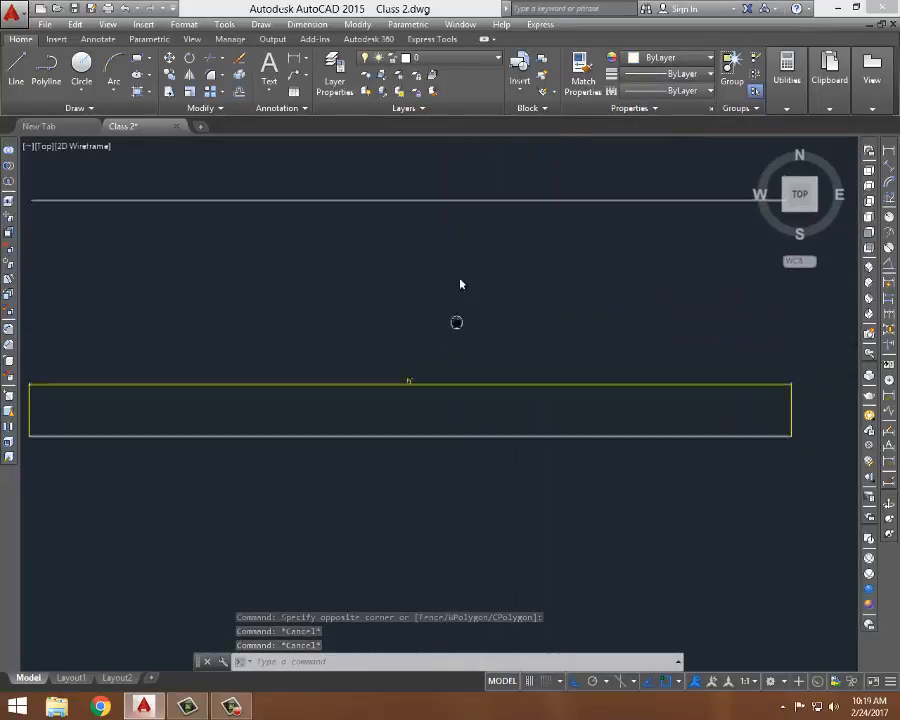
{"action": "mouse_move", "coordinate": [456, 322]}
{"action": "middle_mouse_down"}
{"action": "mouse_move", "coordinate": [458, 268]}
{"action": "mouse_move", "coordinate": [456, 320]}
{"action": "middle_mouse_up"}
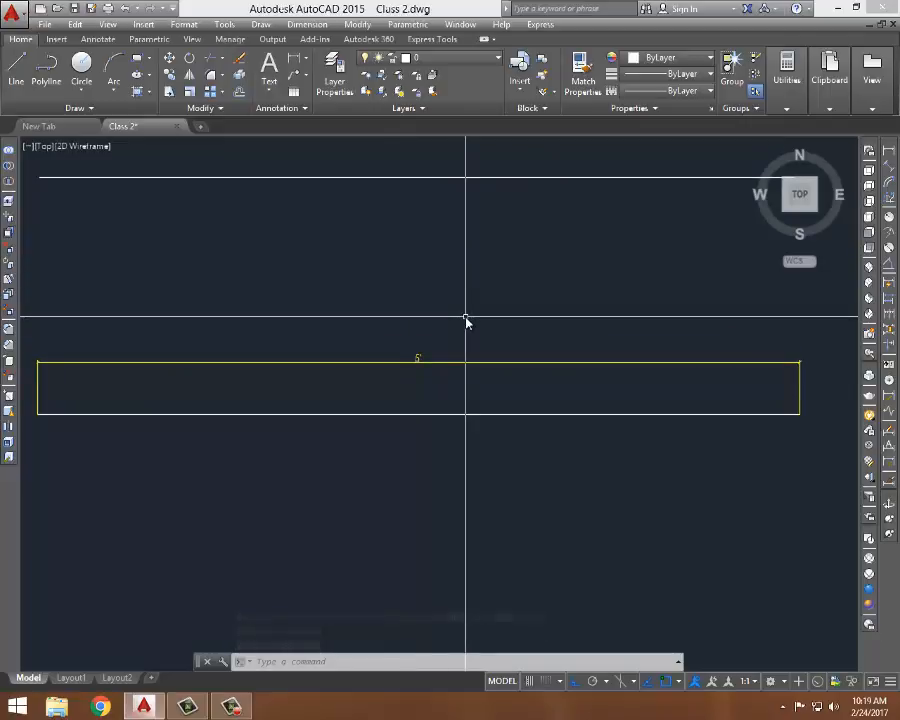
{"action": "left_click", "coordinate": [463, 410]}
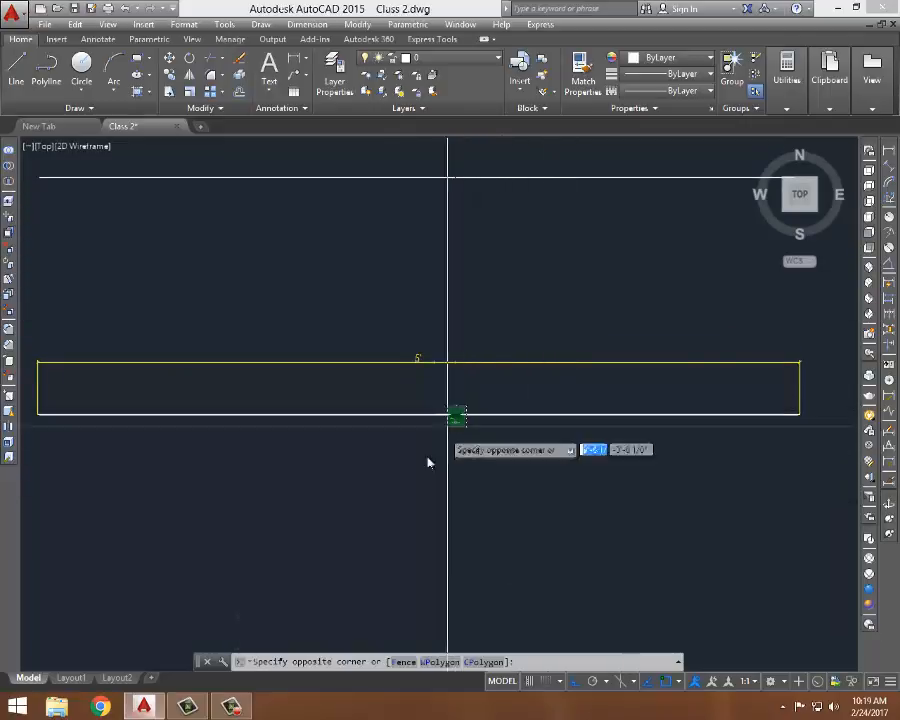
{"action": "left_click", "coordinate": [426, 504]}
{"action": "key", "text": "Escape"}
{"action": "key", "text": "Escape"}
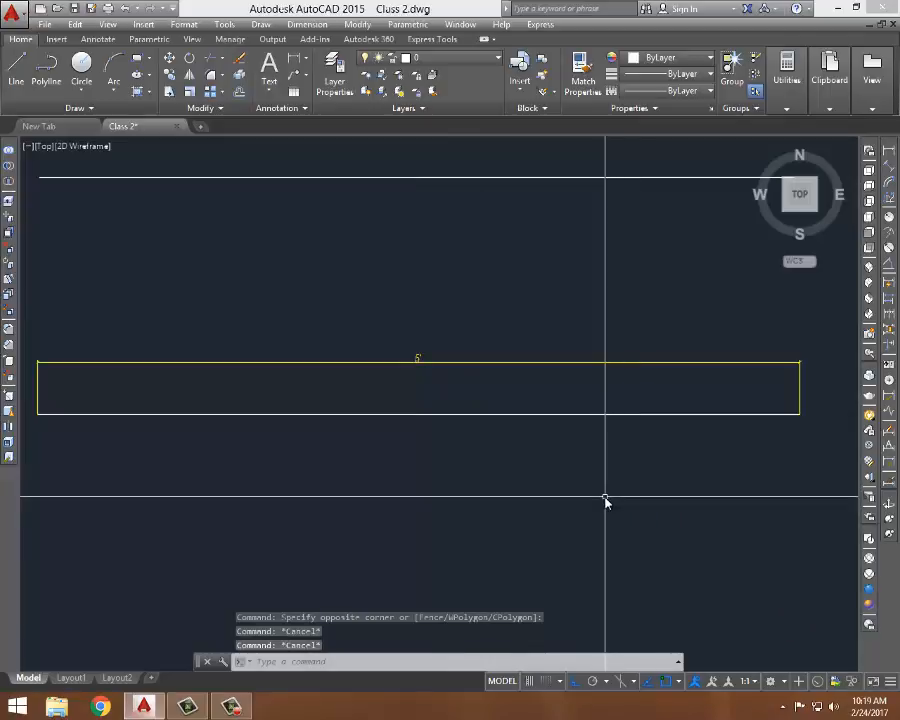
- Erase both lines and the dimension by selecting them all with a crossing window and deleting
{"action": "scroll", "coordinate": [432, 370], "scroll_direction": "down", "scroll_amount": 2}
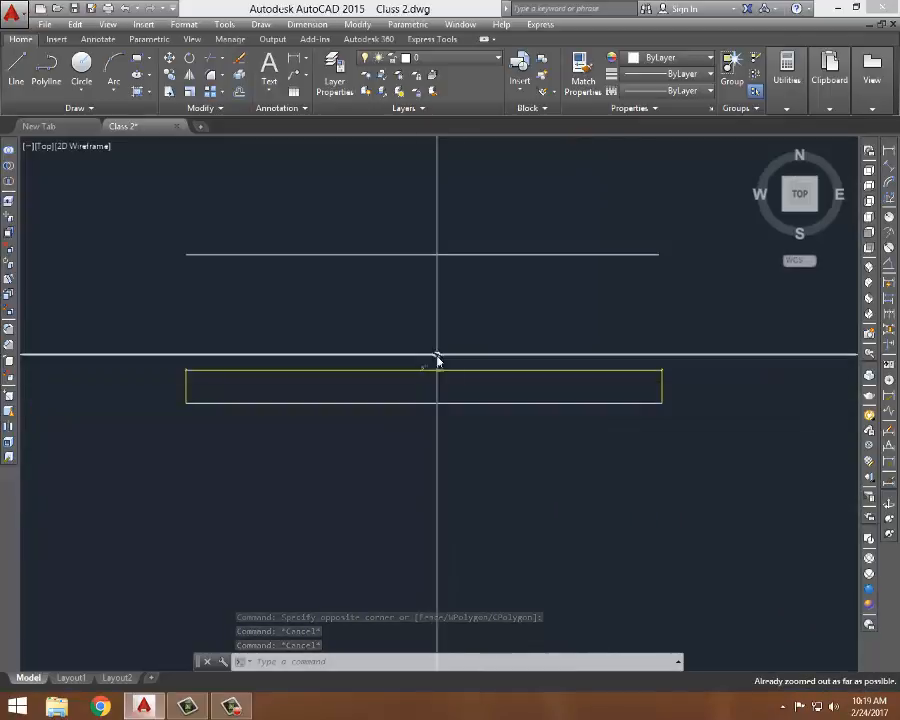
{"action": "left_click", "coordinate": [688, 247]}
{"action": "left_click", "coordinate": [404, 516]}
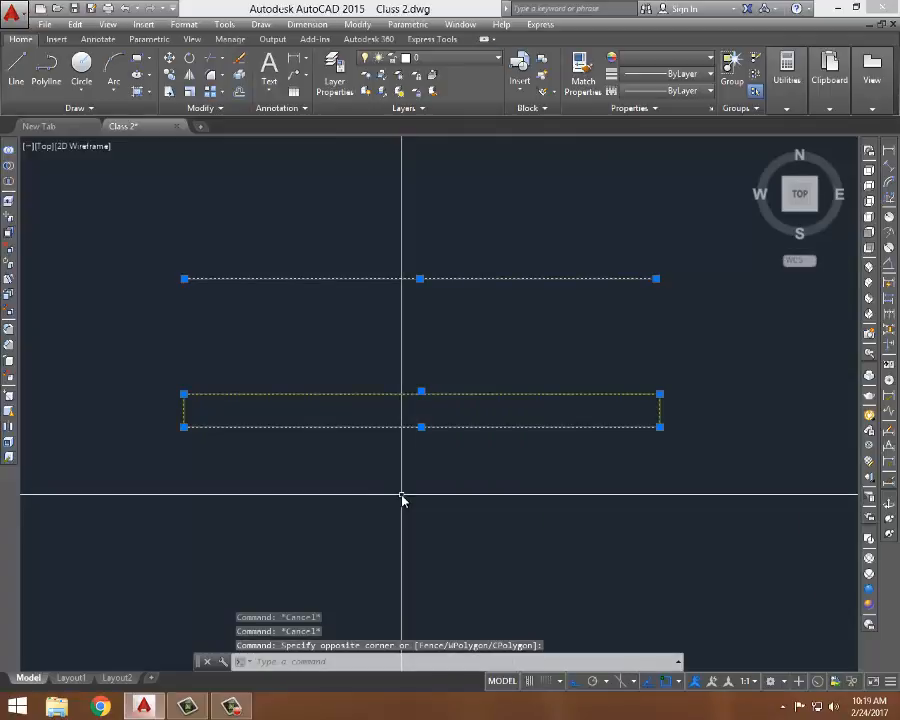
{"action": "key", "text": "Delete"}
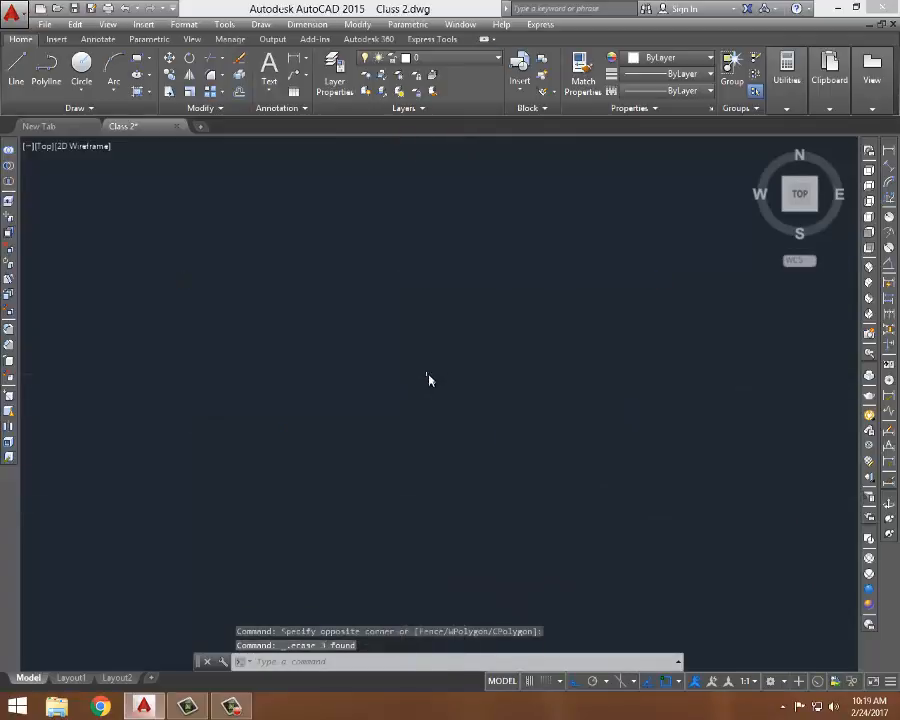
- Draw a horizontal line with the Line command in the upper part of the empty drawing area
{"action": "key", "text": "l"}
{"action": "key", "text": "Return"}
{"action": "left_click", "coordinate": [285, 318]}
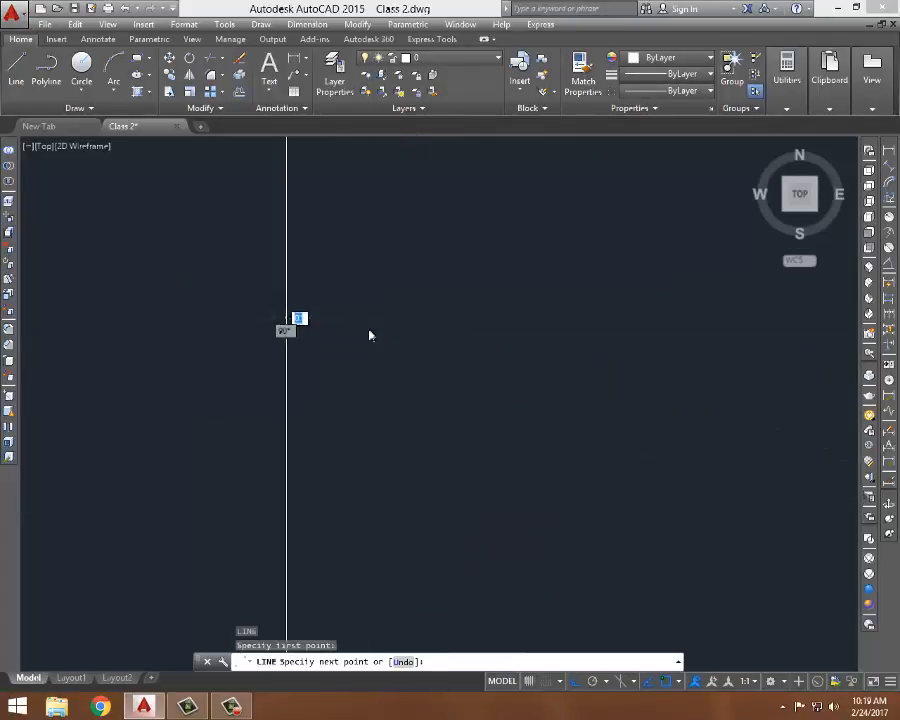
{"action": "left_click", "coordinate": [512, 340]}
{"action": "key", "text": "Escape"}
- Draw a second, slightly longer horizontal line below the first one
{"action": "key", "text": "l"}
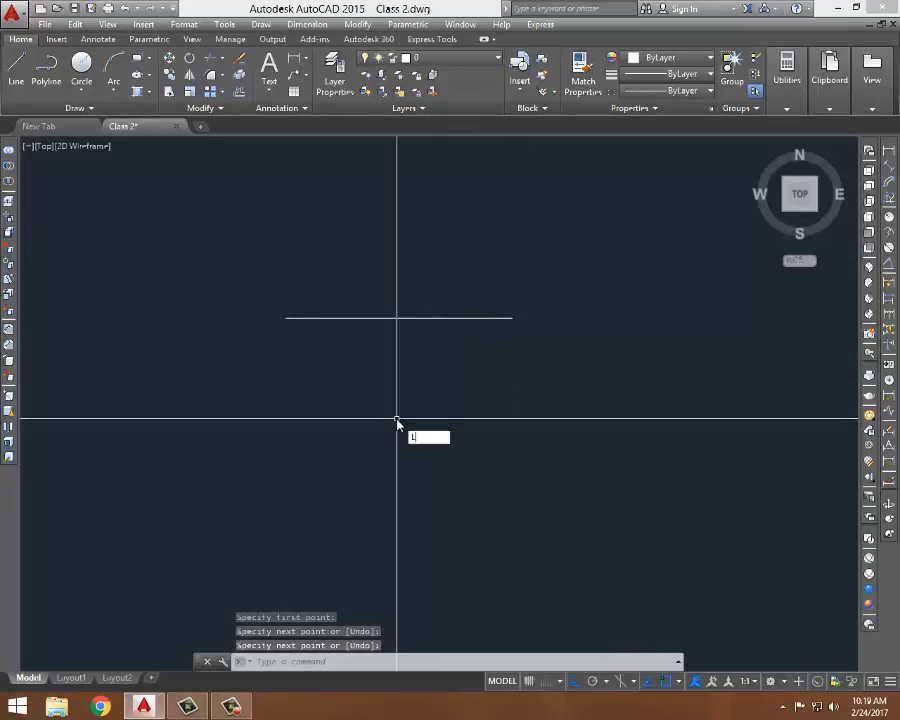
{"action": "key", "text": "Return"}
{"action": "left_click", "coordinate": [282, 387]}
{"action": "left_click", "coordinate": [539, 399]}
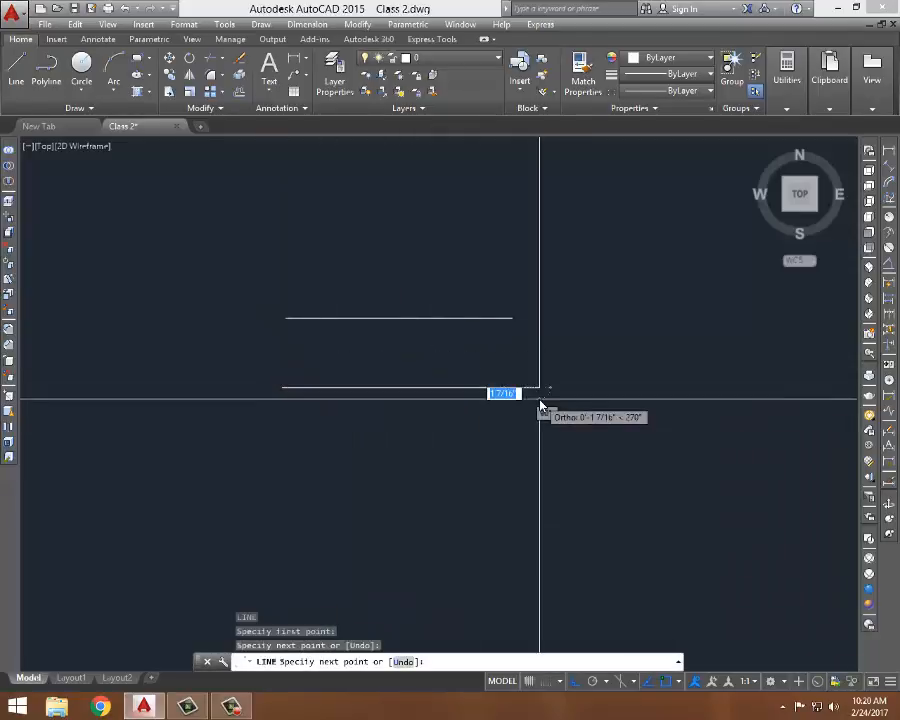
{"action": "key", "text": "Return"}
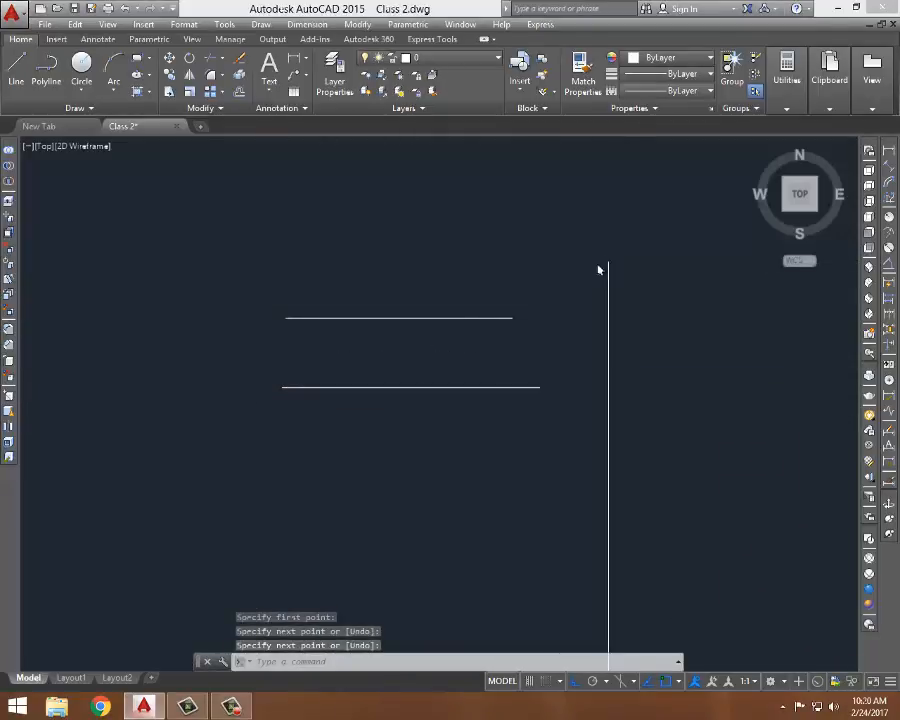
{"action": "middle_click_drag", "start_coordinate": [597, 267], "coordinate": [590, 197]}
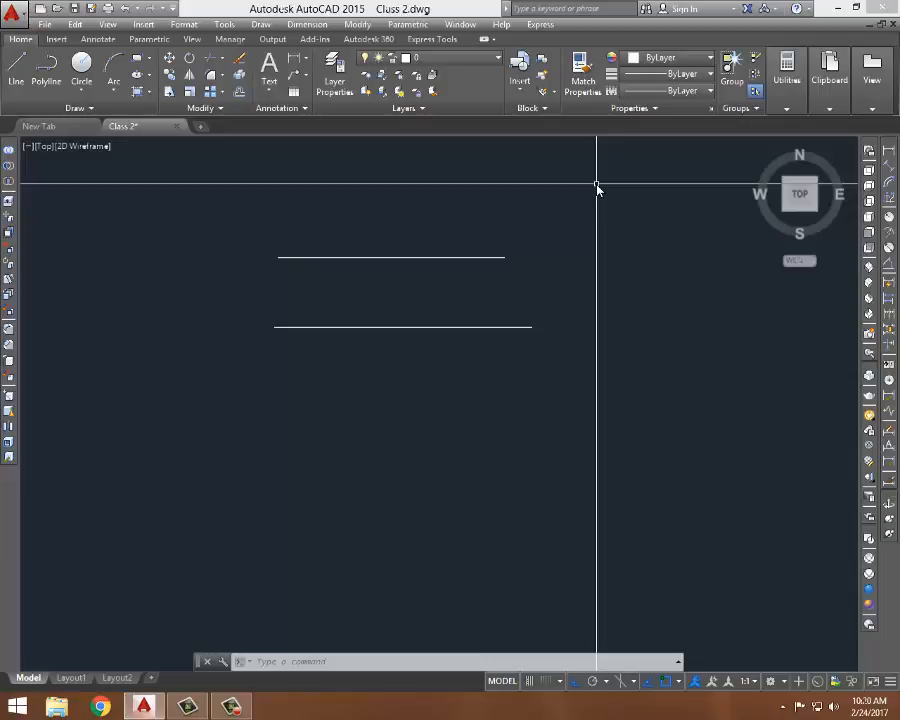
- Draw a third horizontal line a short distance below the second one
{"action": "type", "text": "l"}
{"action": "key", "text": "Return"}
{"action": "left_click", "coordinate": [275, 390]}
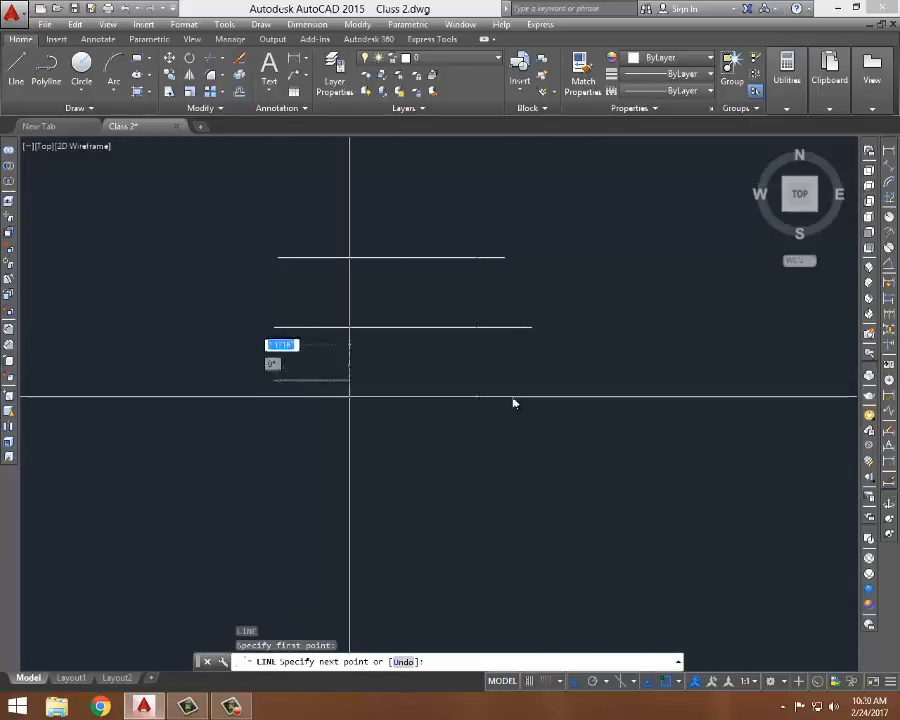
{"action": "left_click", "coordinate": [516, 395]}
{"action": "key", "text": "Return"}
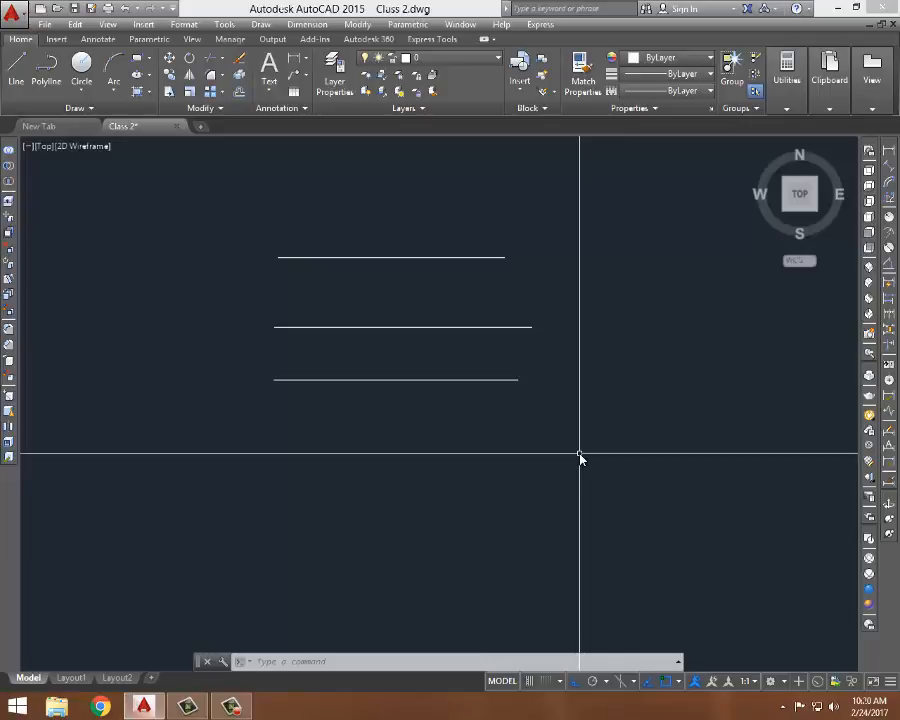
- Draw a continuous stepped line of alternating horizontal and vertical segments below the three lines
{"action": "type", "text": "l"}
{"action": "key", "text": "Return"}
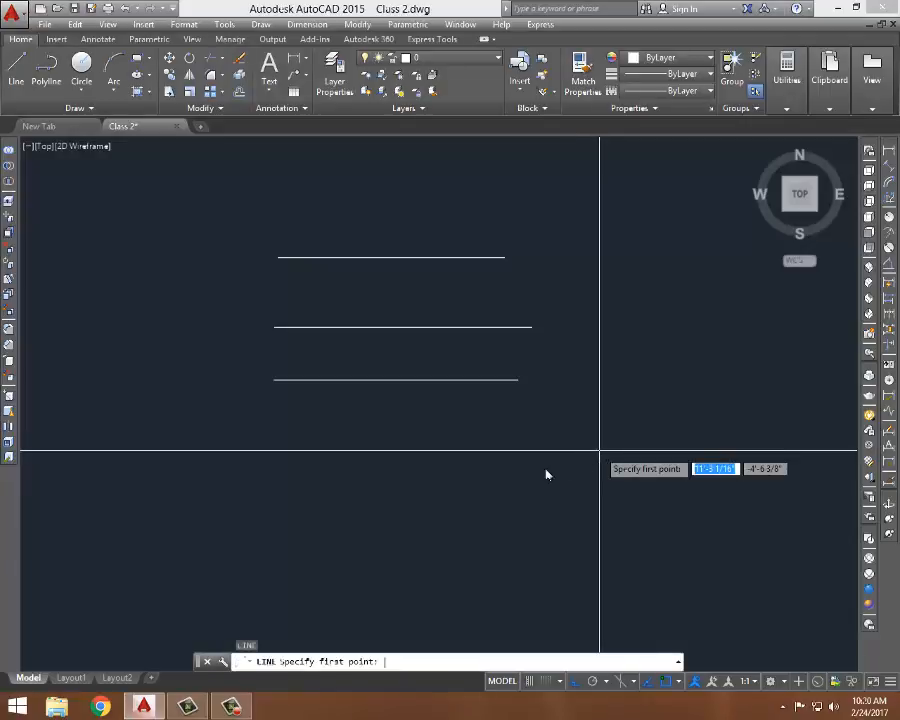
{"action": "left_click", "coordinate": [273, 432]}
{"action": "left_click", "coordinate": [469, 537]}
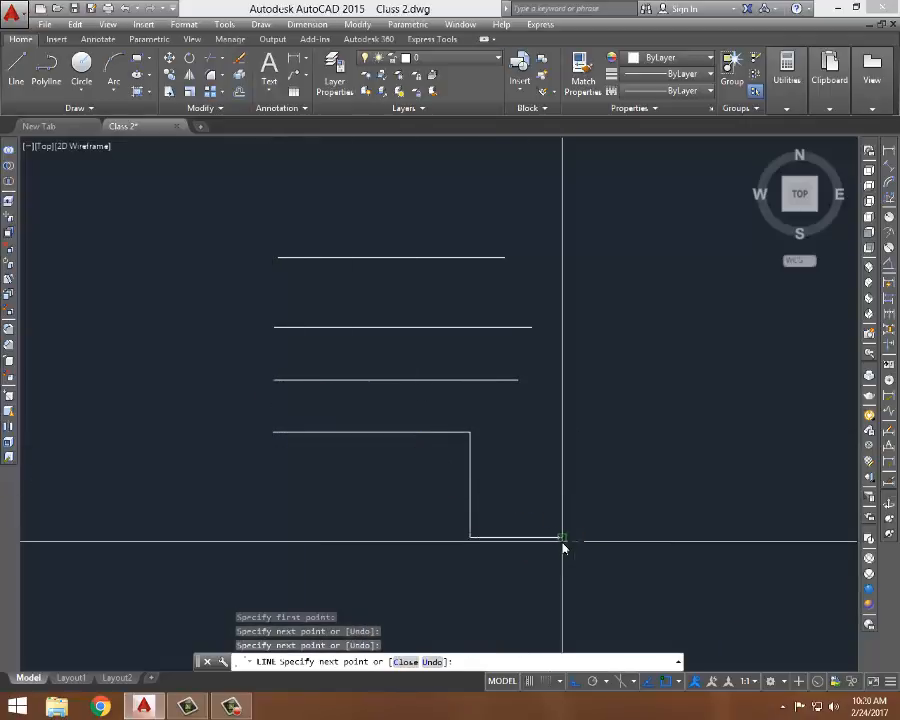
{"action": "left_click", "coordinate": [562, 536]}
{"action": "left_click", "coordinate": [580, 463]}
{"action": "left_click", "coordinate": [766, 462]}
{"action": "left_click", "coordinate": [765, 536]}
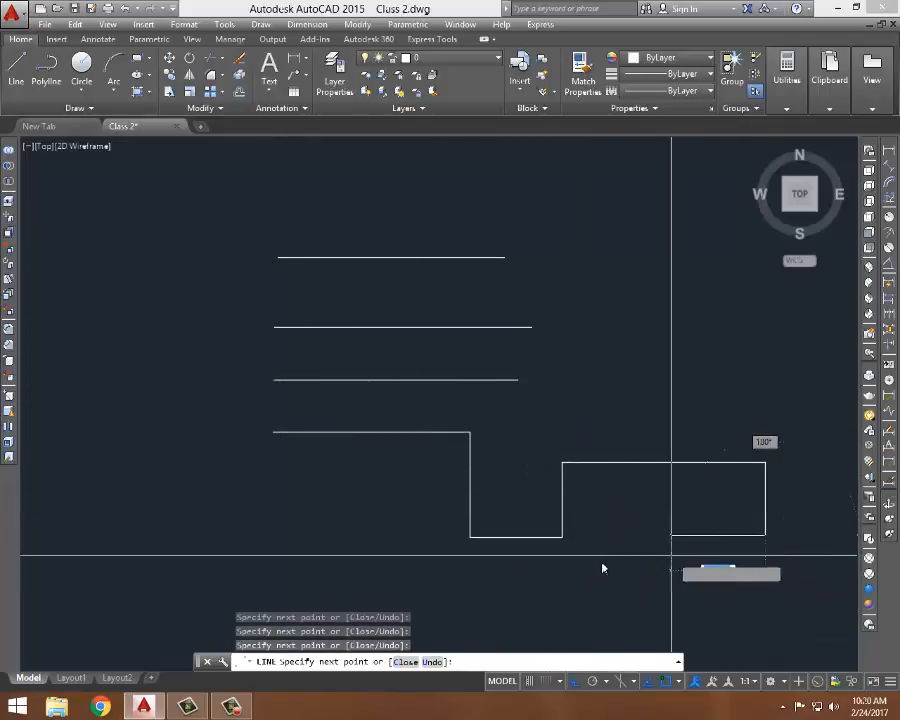
{"action": "left_click", "coordinate": [668, 551]}
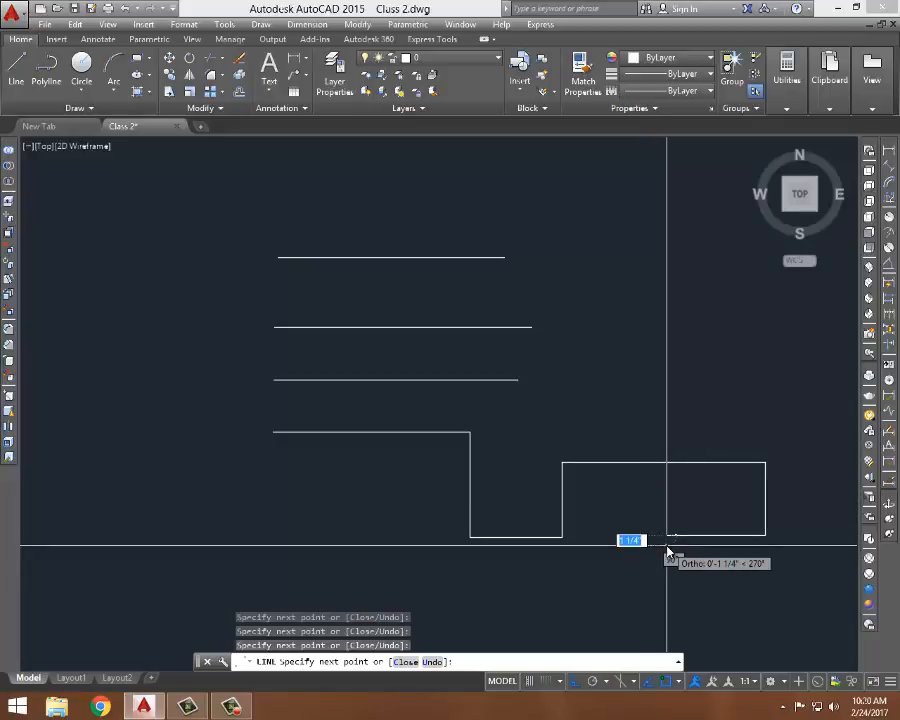
{"action": "left_click", "coordinate": [658, 589]}
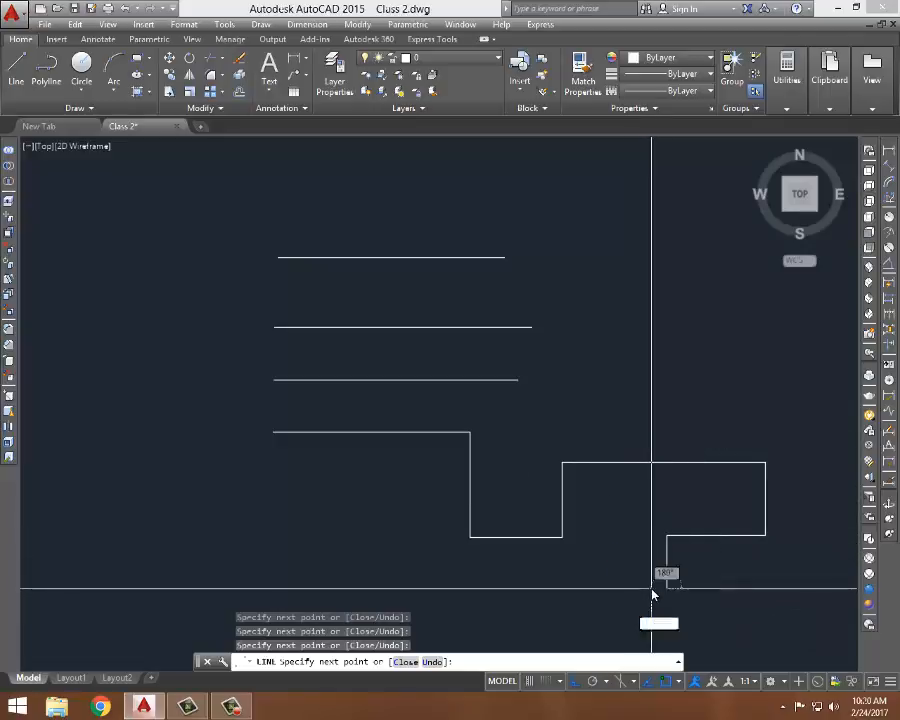
{"action": "middle_click_drag", "start_coordinate": [714, 445], "coordinate": [612, 430]}
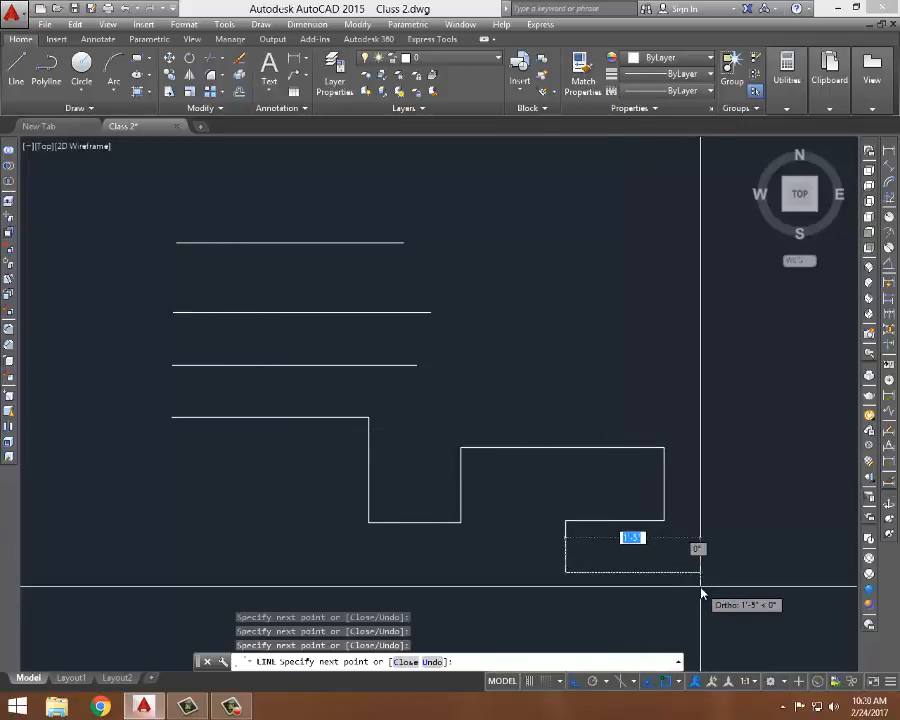
{"action": "key", "text": "Return"}
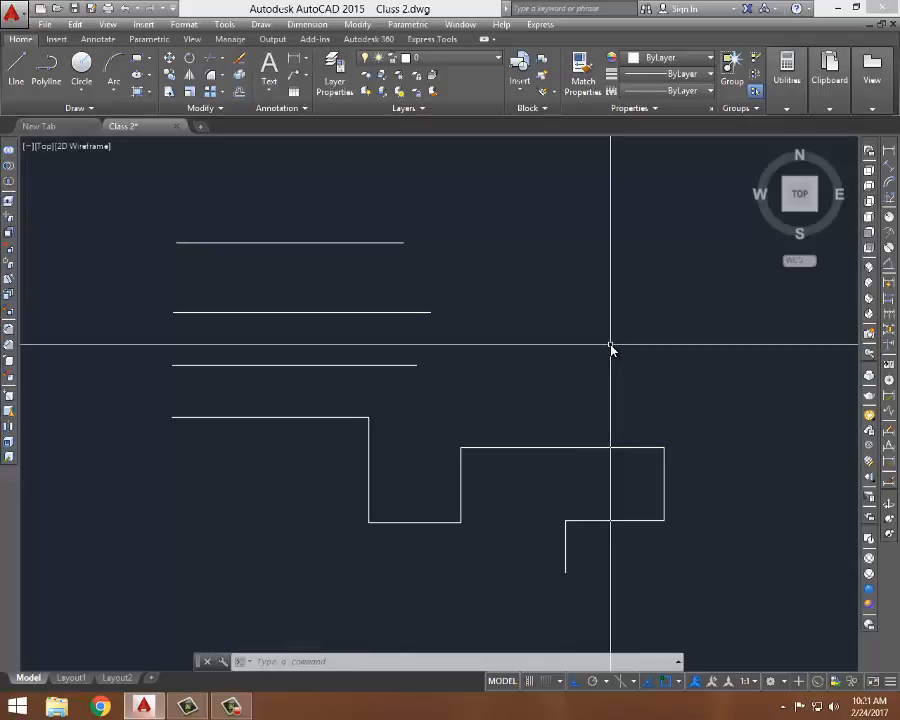
- Draw a three-segment stepped line to the right of the horizontal lines, stepping up and across
{"action": "type", "text": "l"}
{"action": "key", "text": "Return"}
{"action": "left_click", "coordinate": [482, 366]}
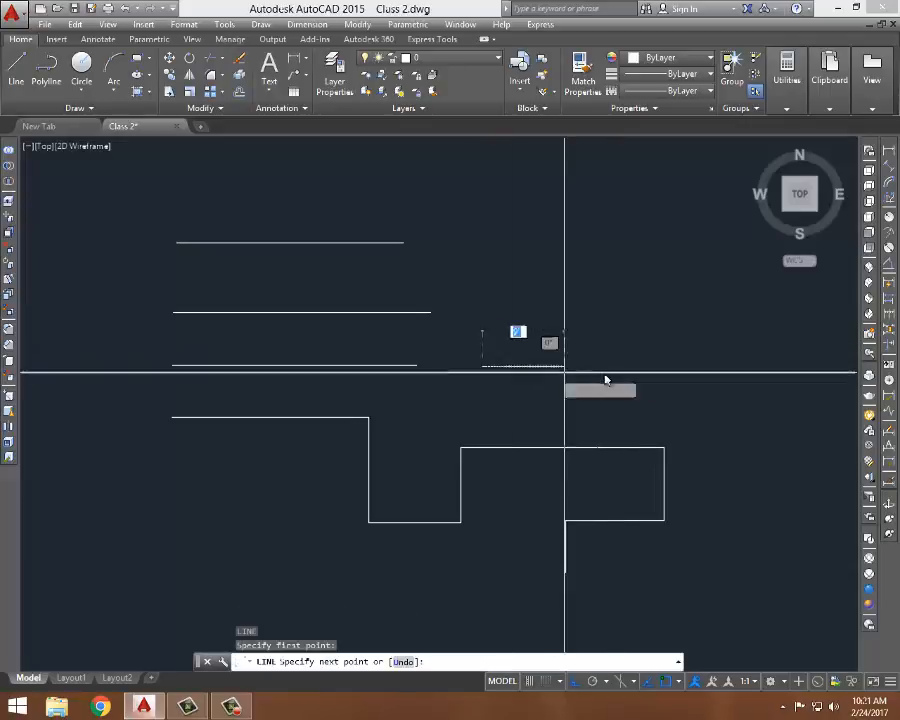
{"action": "left_click", "coordinate": [614, 366]}
{"action": "left_click", "coordinate": [614, 297]}
{"action": "left_click", "coordinate": [698, 297]}
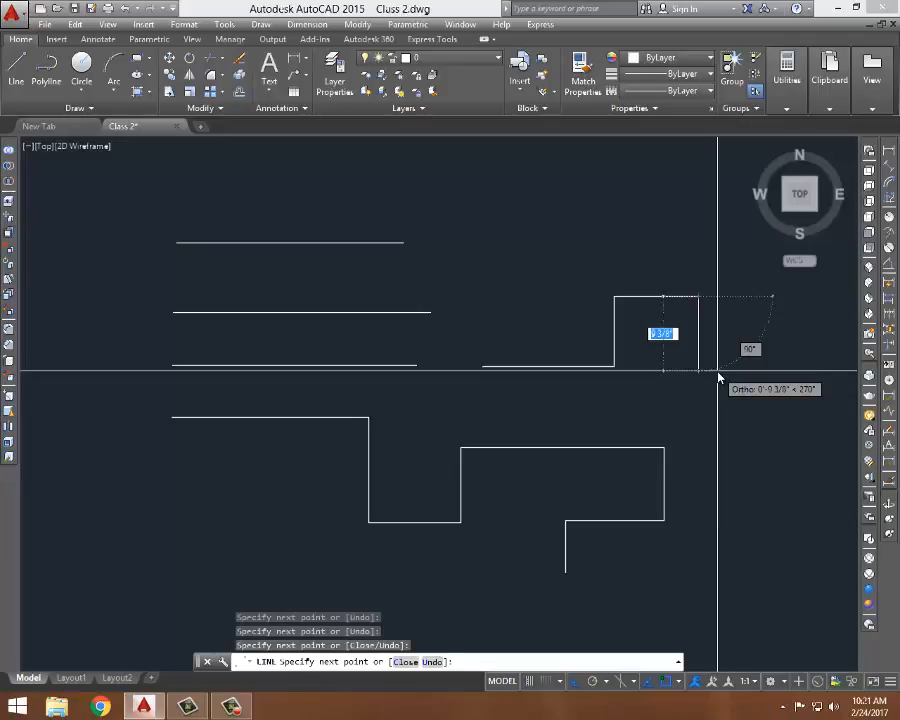
{"action": "key", "text": "Escape"}
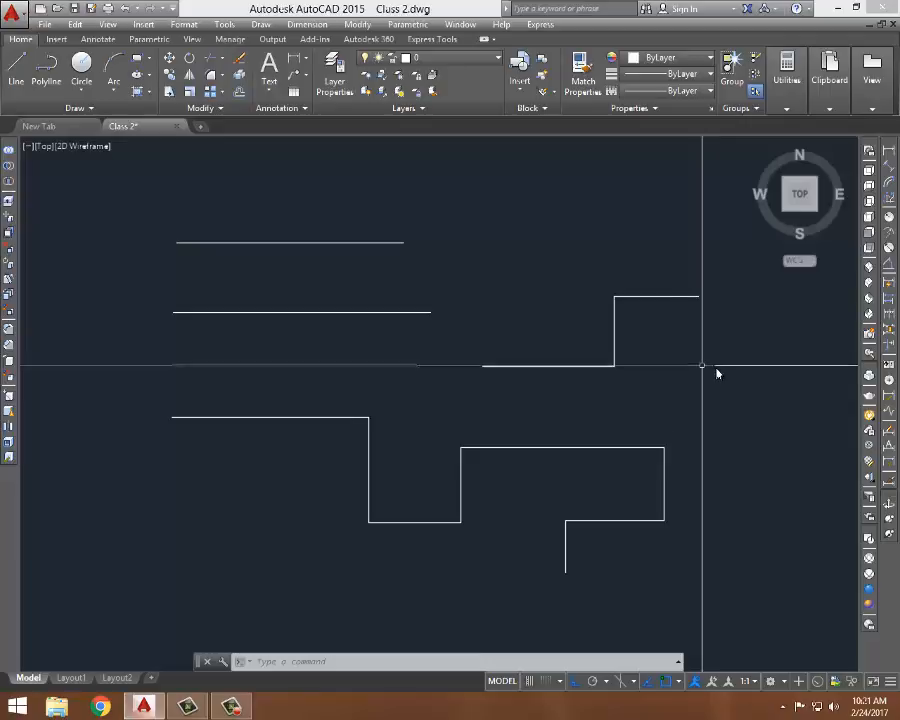
- Select all the lines with a crossing window and with Select All, clearing the selection each time
{"action": "left_click", "coordinate": [684, 196]}
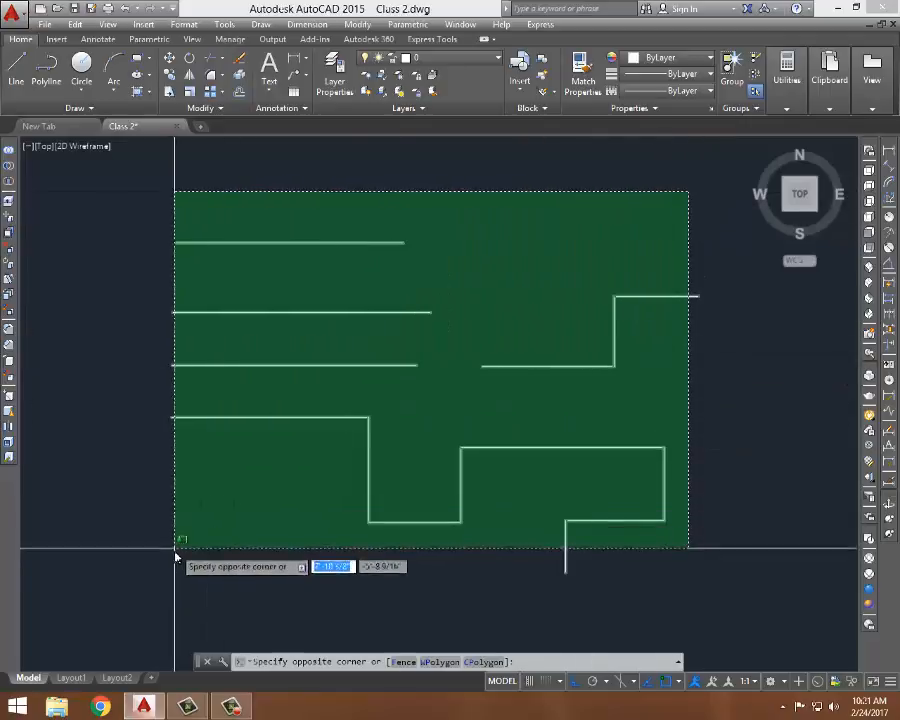
{"action": "left_click", "coordinate": [173, 566]}
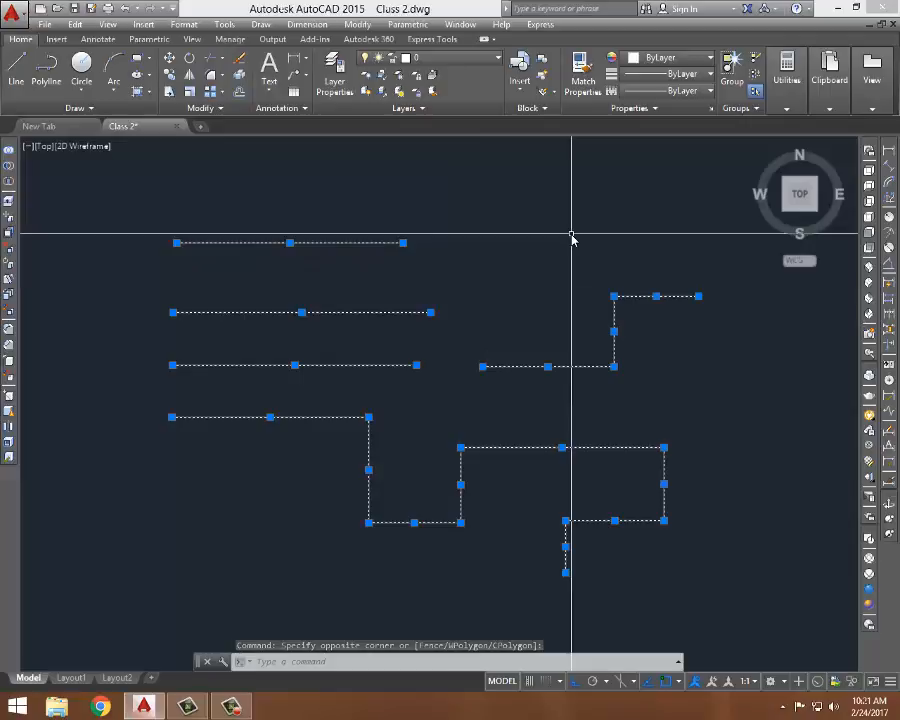
{"action": "key", "text": "Escape"}
{"action": "key", "text": "ctrl+a"}
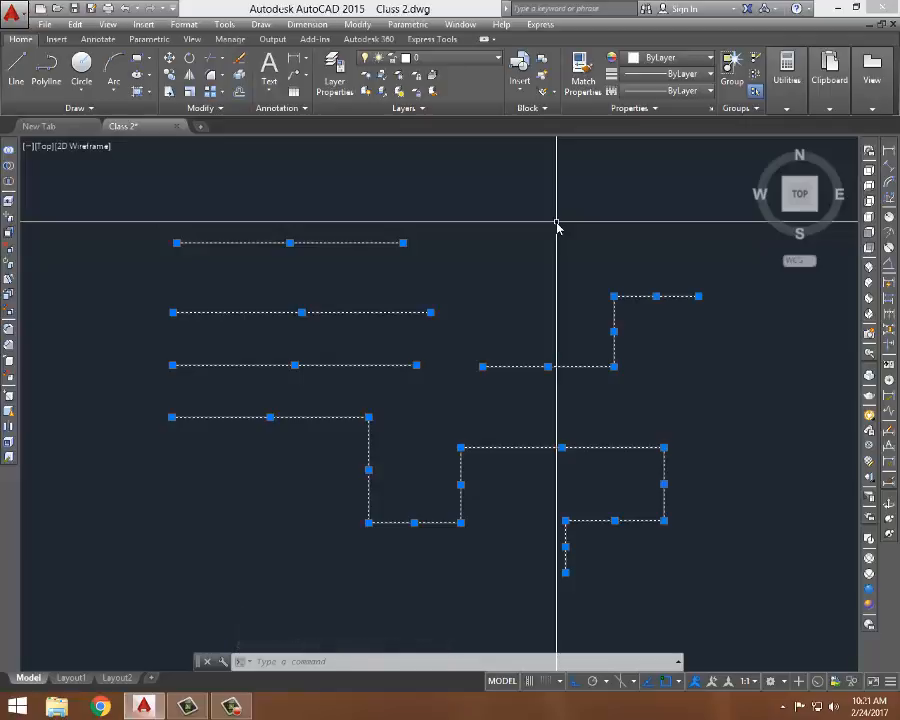
{"action": "key", "text": "Escape"}
{"action": "scroll", "coordinate": [552, 320], "scroll_direction": "down", "scroll_amount": 2}
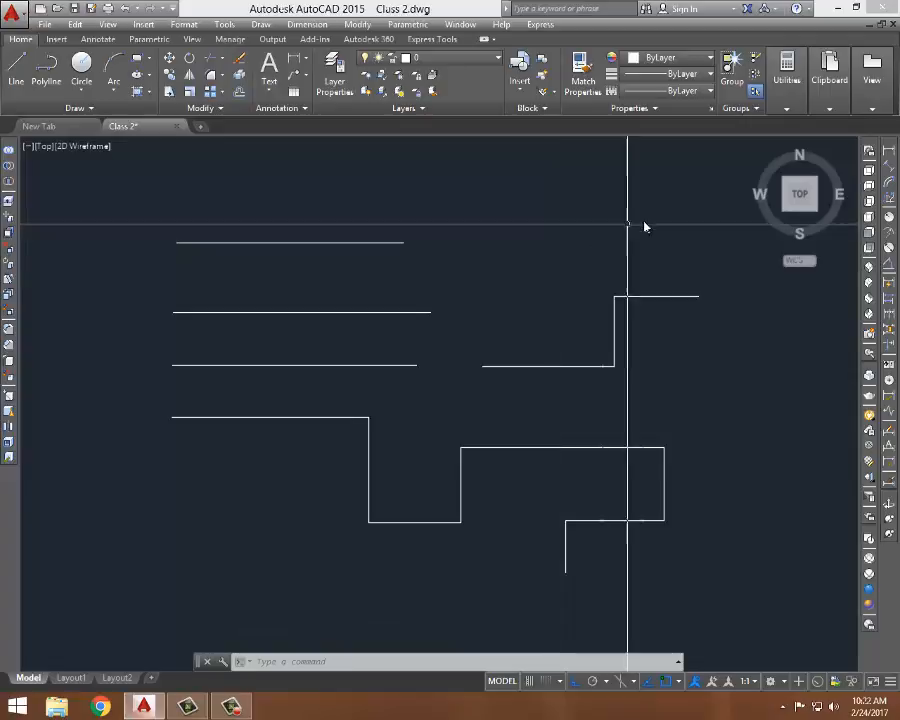
- Erase all the existing lines and stepped lines using crossing-window selections
{"action": "left_click", "coordinate": [694, 222]}
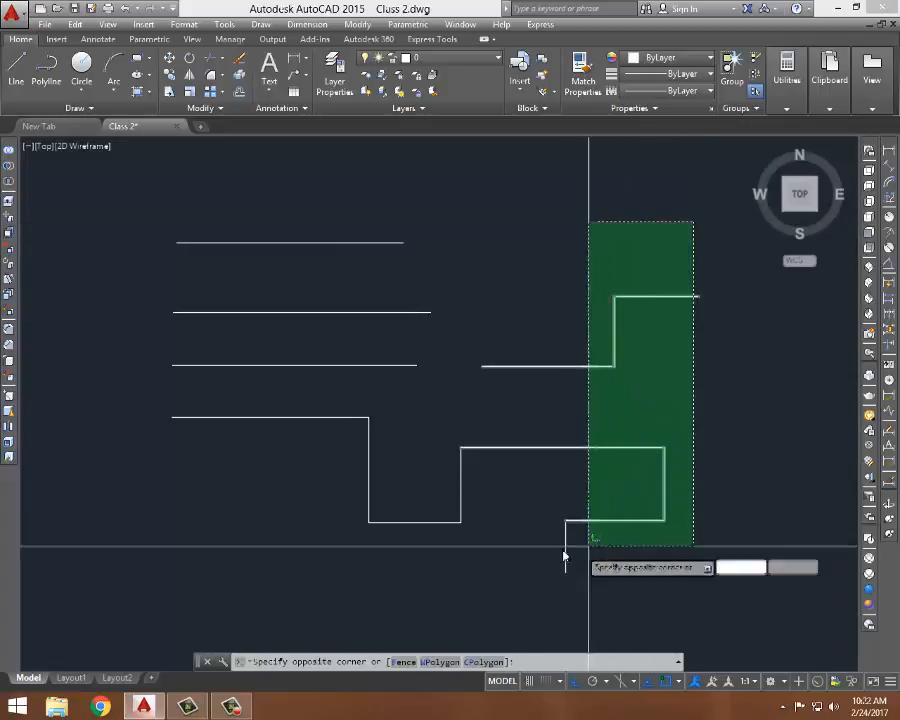
{"action": "left_click", "coordinate": [587, 542]}
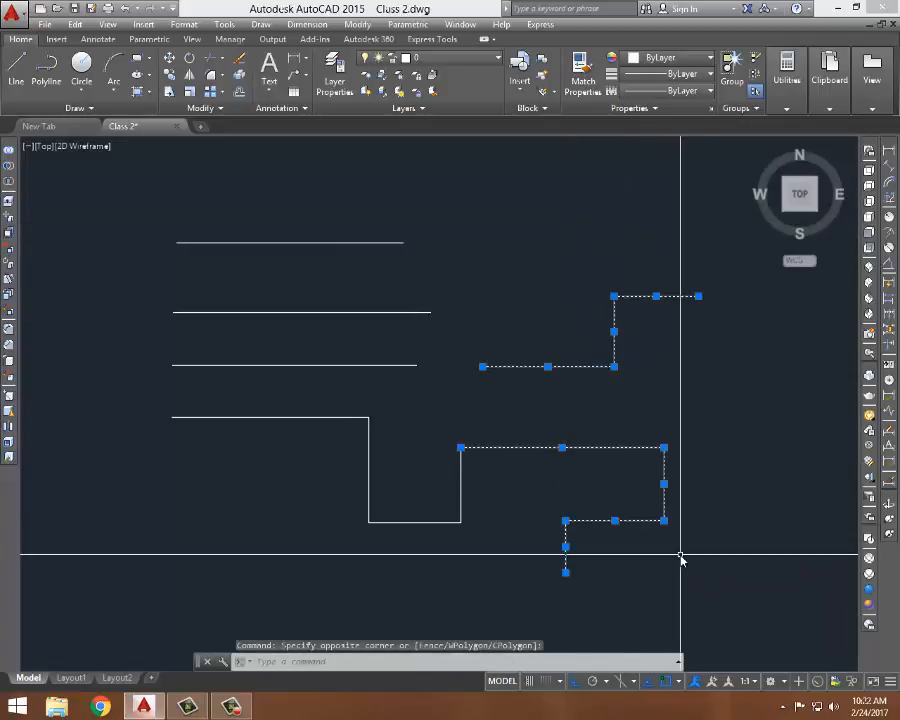
{"action": "key", "text": "Delete"}
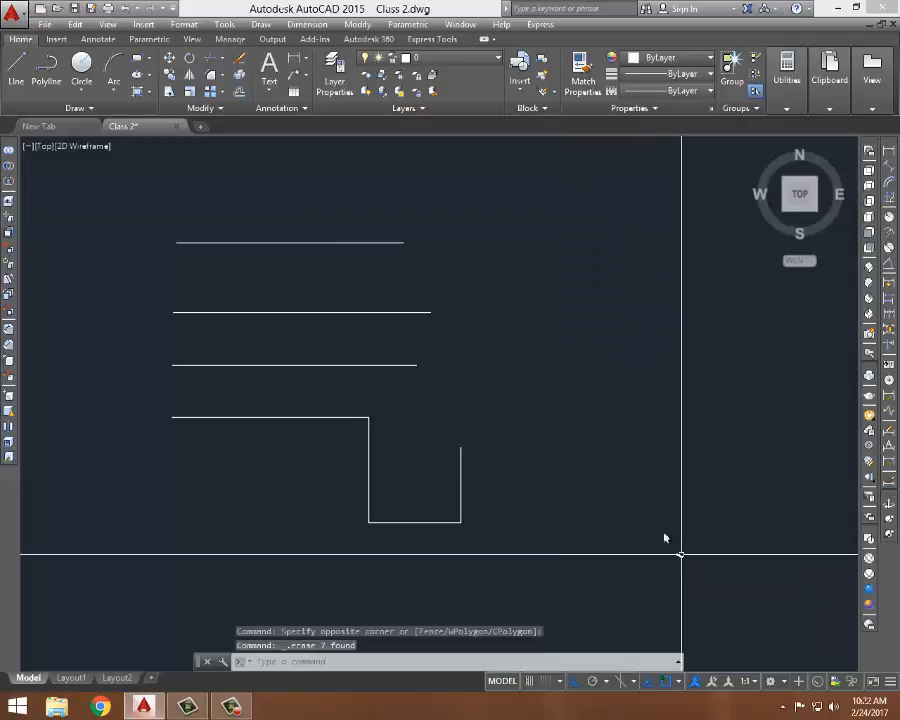
{"action": "left_click", "coordinate": [575, 199]}
{"action": "left_click", "coordinate": [277, 478]}
{"action": "key", "text": "Delete"}
{"action": "left_click", "coordinate": [464, 496]}
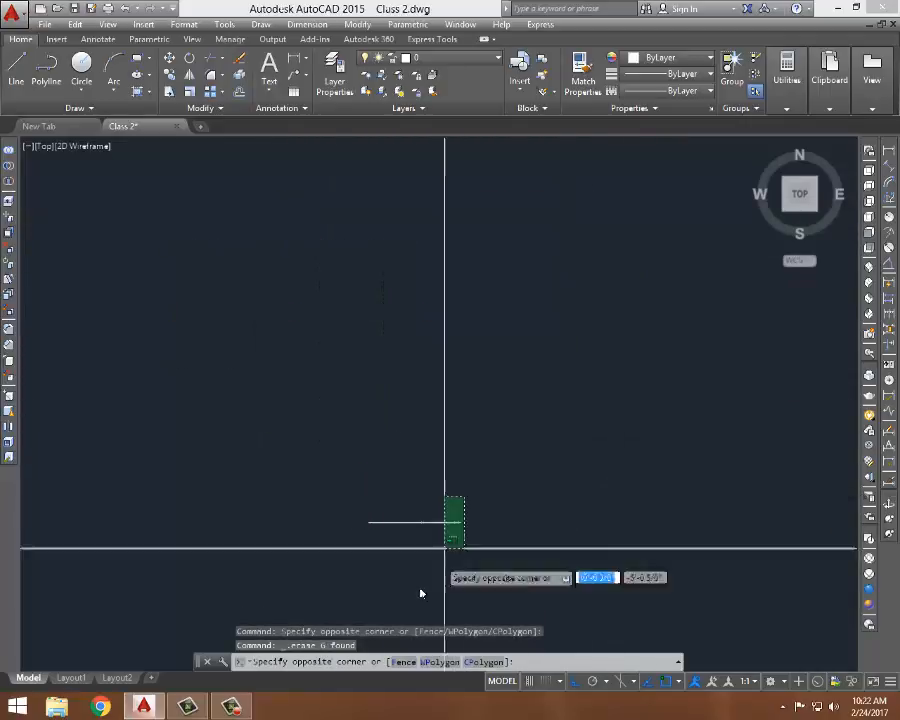
{"action": "left_click", "coordinate": [442, 544]}
{"action": "key", "text": "Delete"}
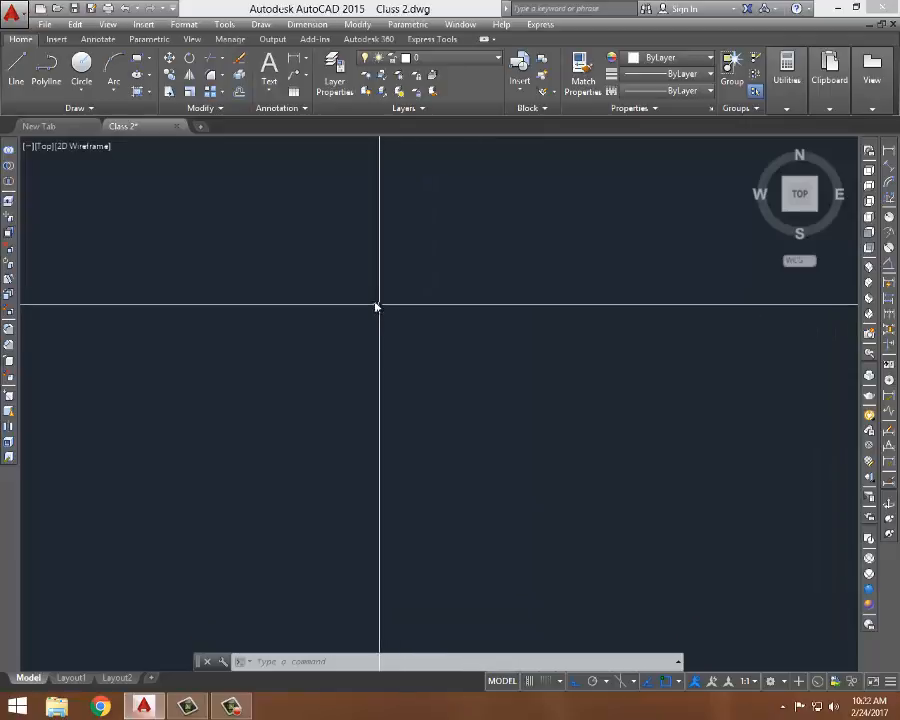
- Draw a closed rectangle with the Line command: 2' across, 1'5" down, 24 back, then close it
{"action": "key", "text": "l"}
{"action": "key", "text": "Return"}
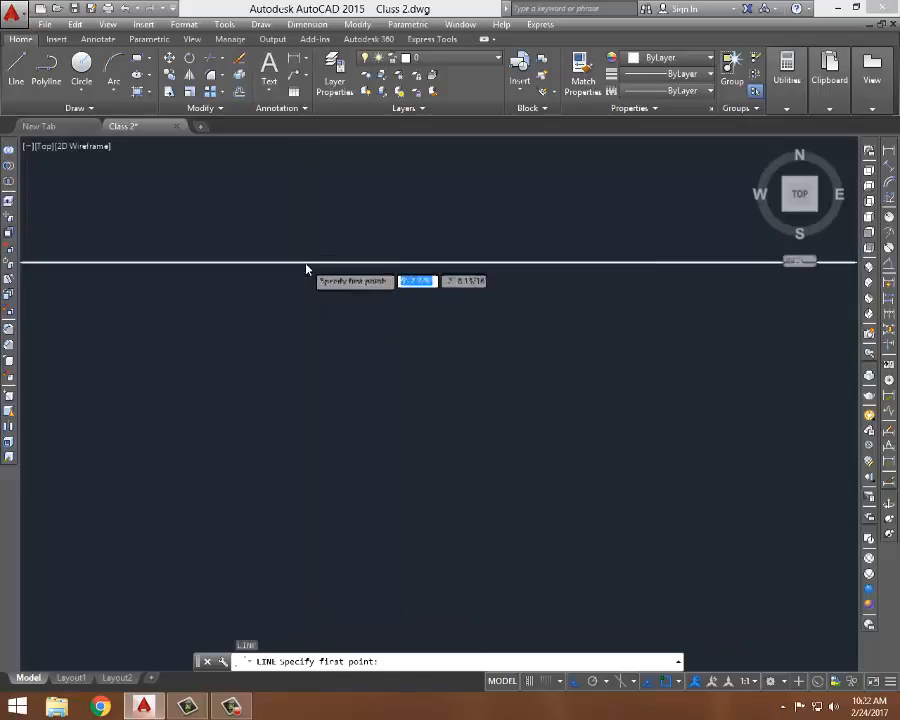
{"action": "left_click", "coordinate": [305, 262]}
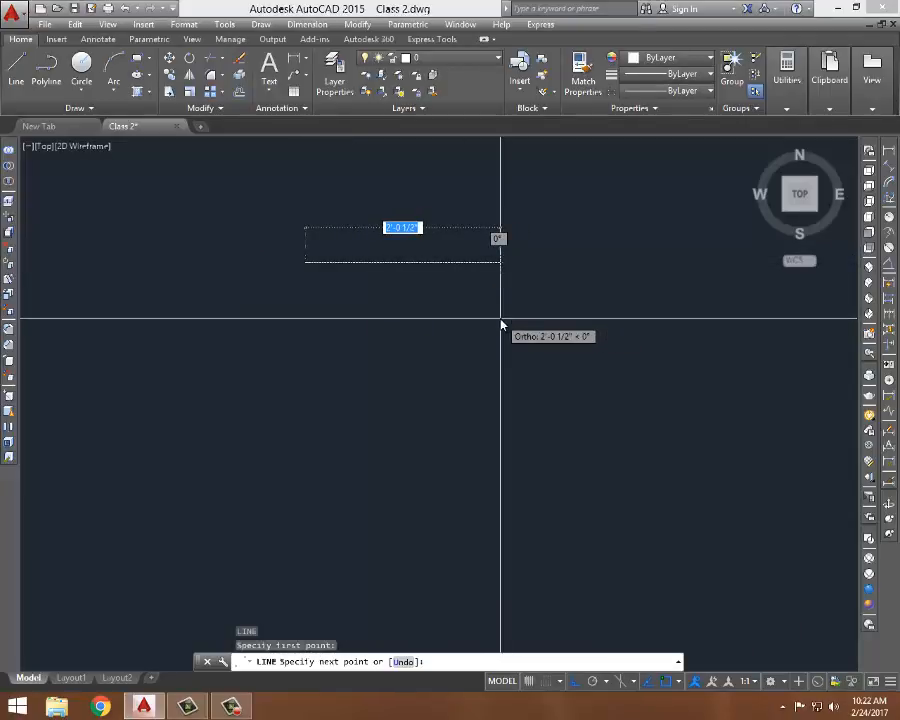
{"action": "type", "text": "2'"}
{"action": "key", "text": "Return"}
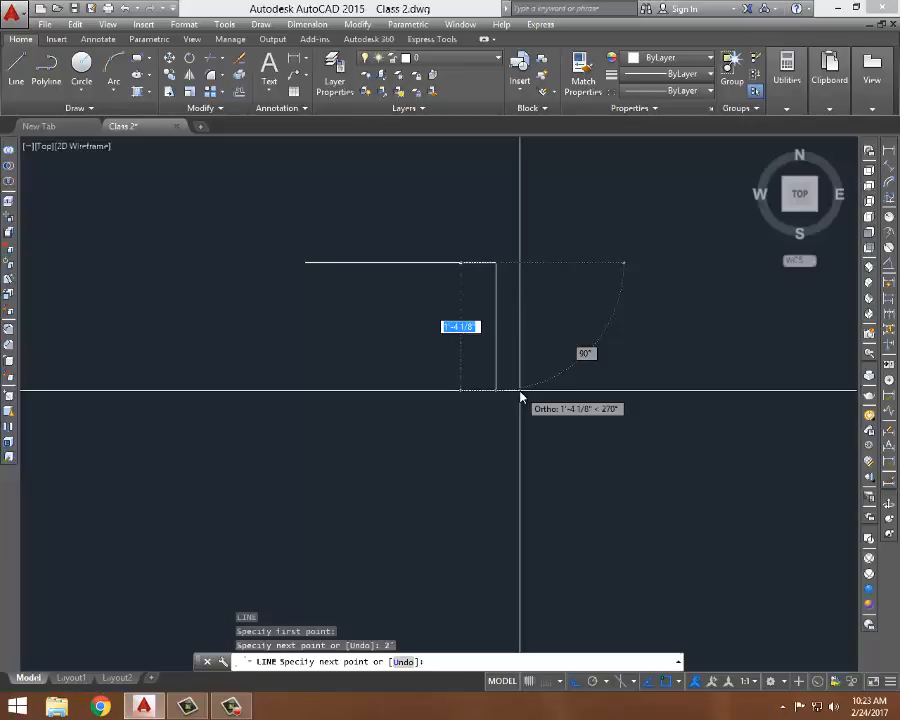
{"action": "type", "text": "1"}
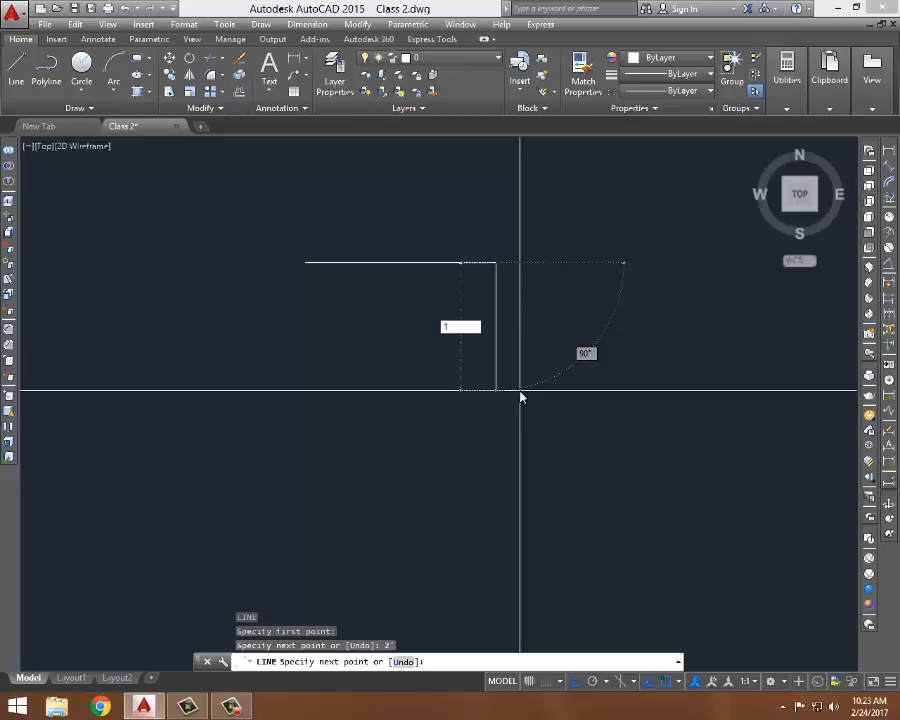
{"action": "type", "text": "'5\""}
{"action": "key", "text": "Return"}
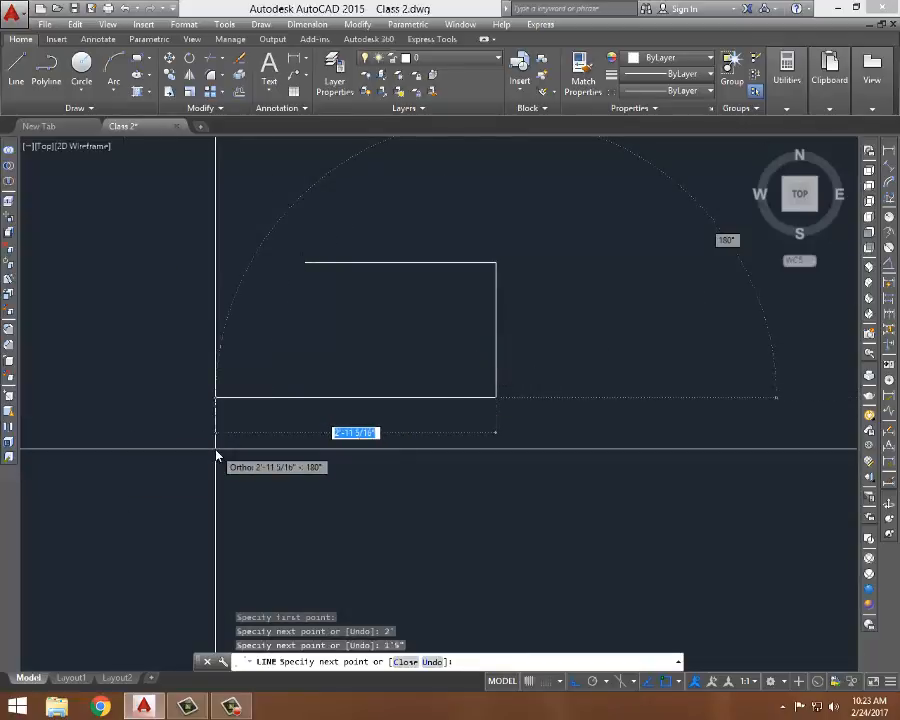
{"action": "type", "text": "24"}
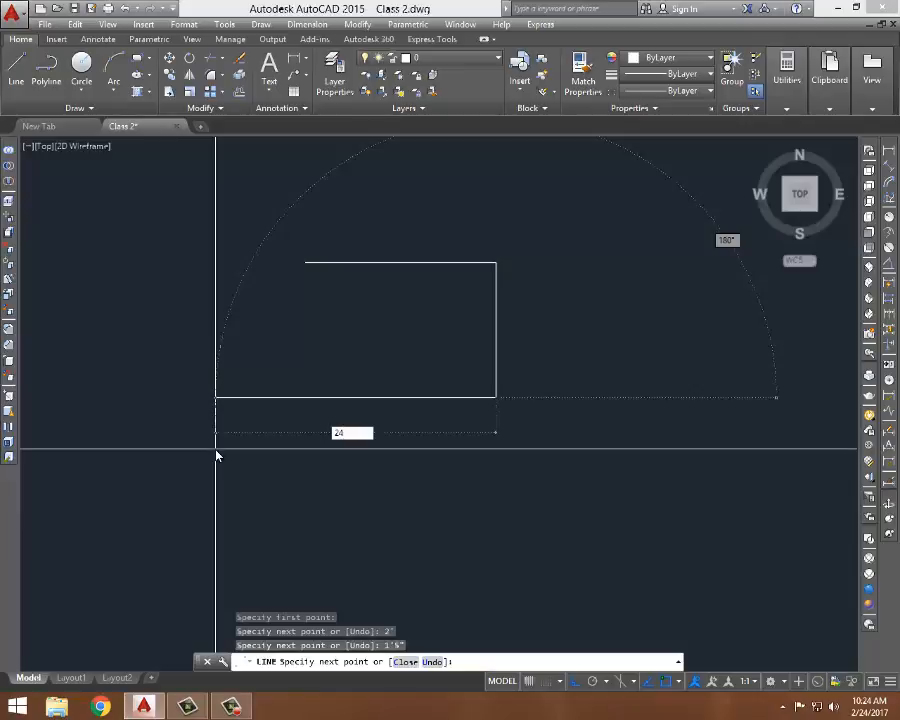
{"action": "key", "text": "Return"}
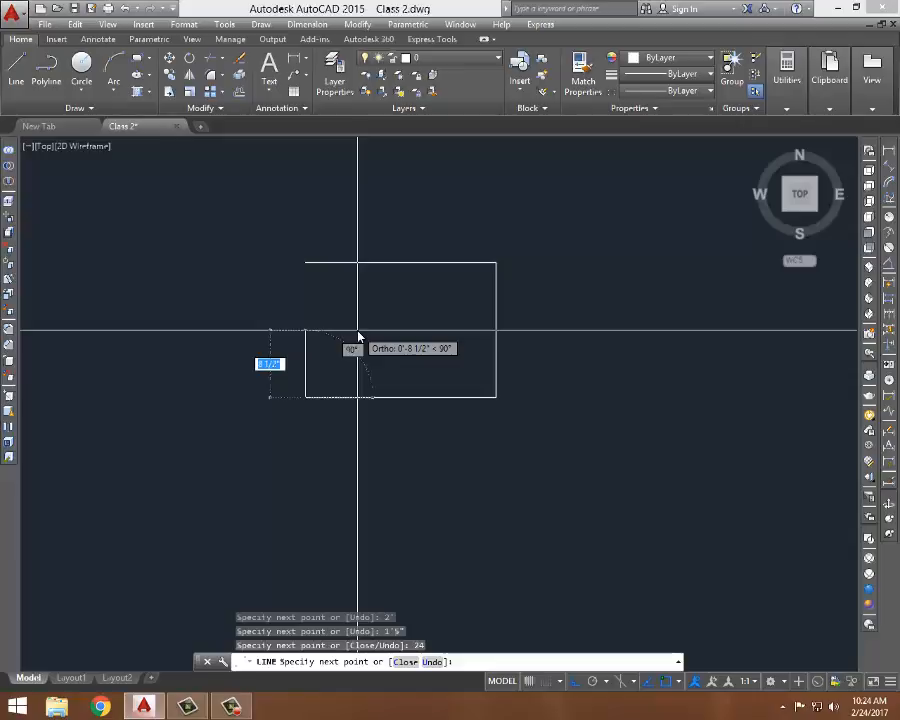
{"action": "type", "text": "C"}
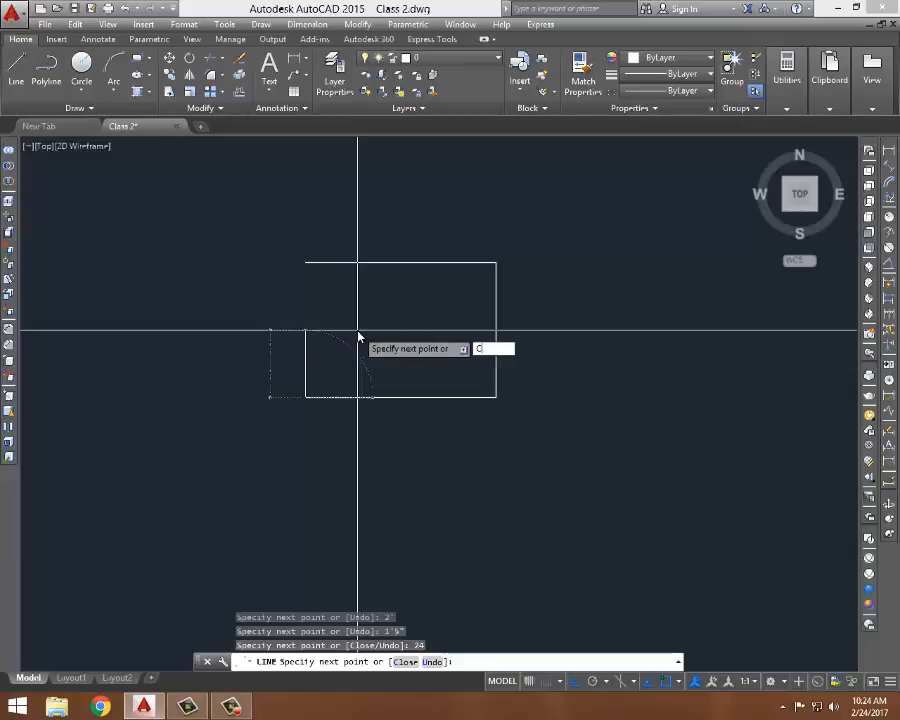
{"action": "key", "text": "Return"}
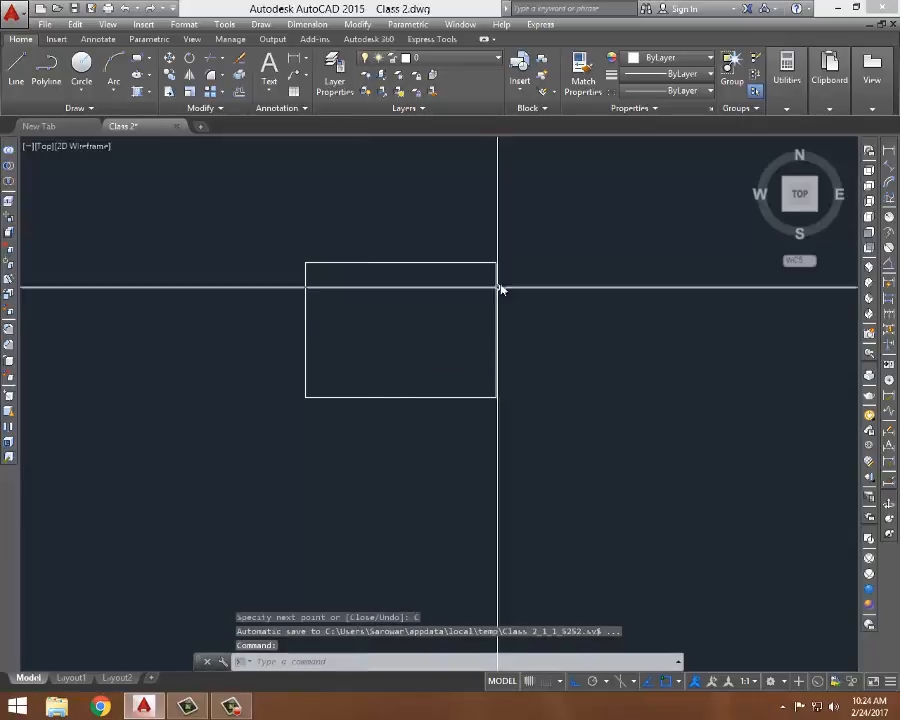
{"action": "middle_click_drag", "start_coordinate": [496, 287], "coordinate": [502, 321]}
{"action": "mouse_move", "coordinate": [576, 229]}
{"action": "middle_mouse_down"}
{"action": "mouse_move", "coordinate": [586, 226]}
{"action": "mouse_move", "coordinate": [583, 213]}
{"action": "middle_mouse_up"}
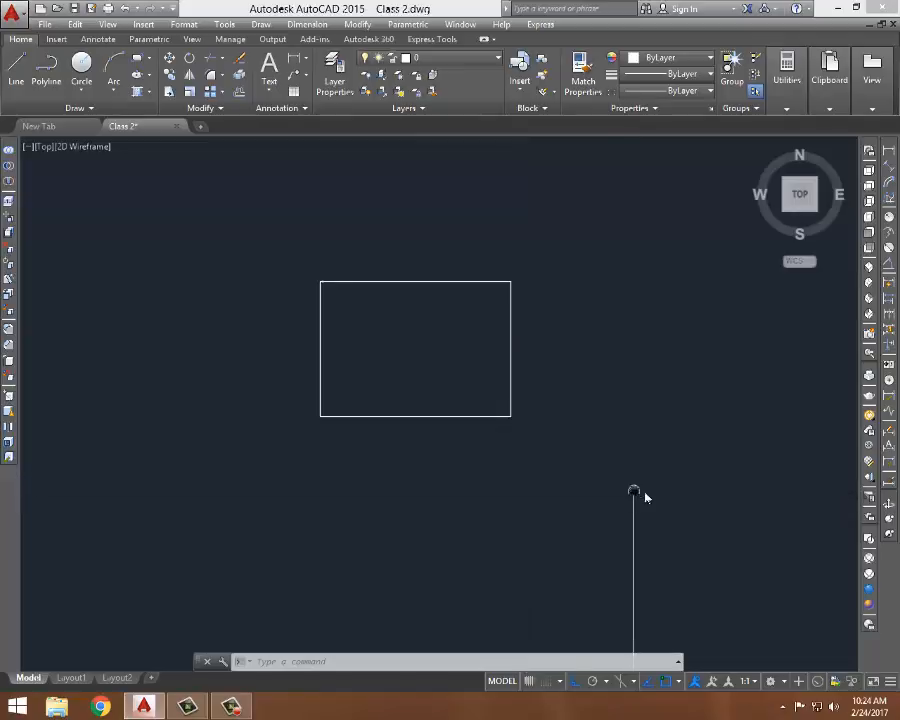
{"action": "middle_click_drag", "start_coordinate": [638, 478], "coordinate": [660, 478]}
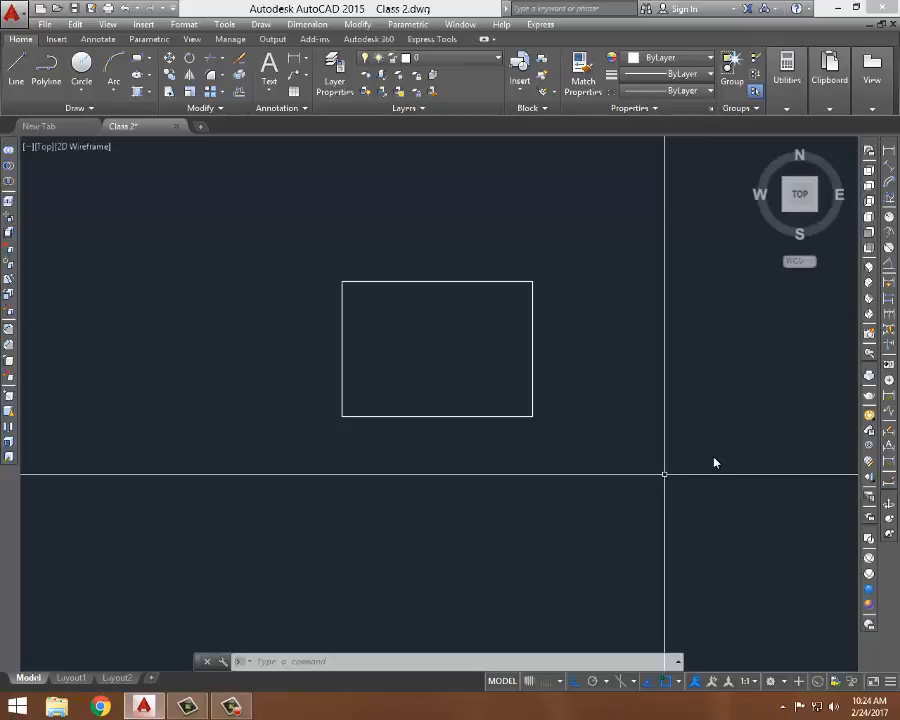
{"action": "left_click", "coordinate": [235, 708]}
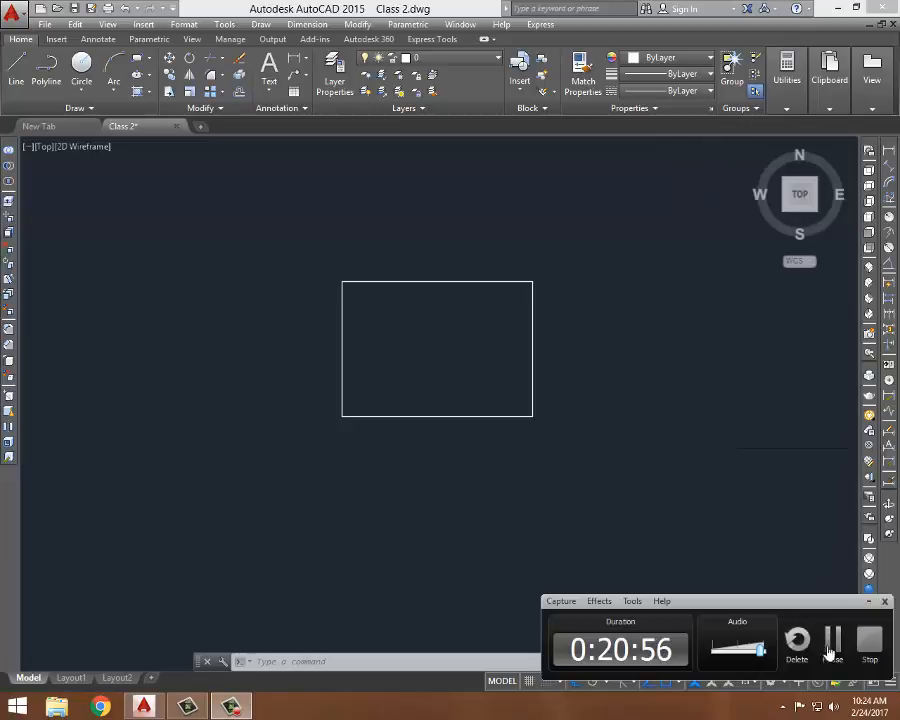